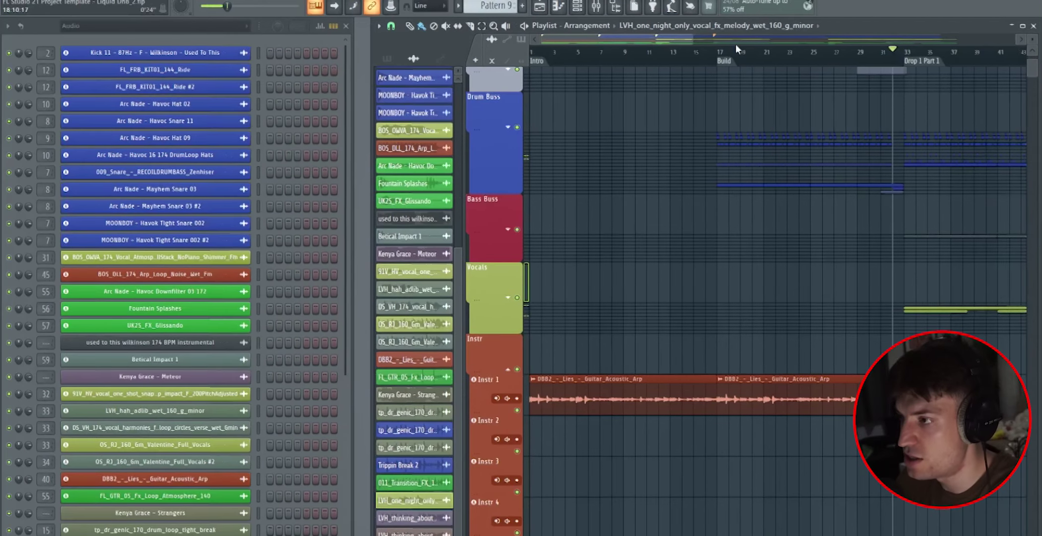
# Zoom the Playlist out to bars 1–73 and expand the Drum Buss group to show its Kick, Clap, Hats and Snare lanes
pyautogui.scroll(2, 739, 48)
pyautogui.scroll(3, 725, 99)
pyautogui.scroll(-4, 727, 51)
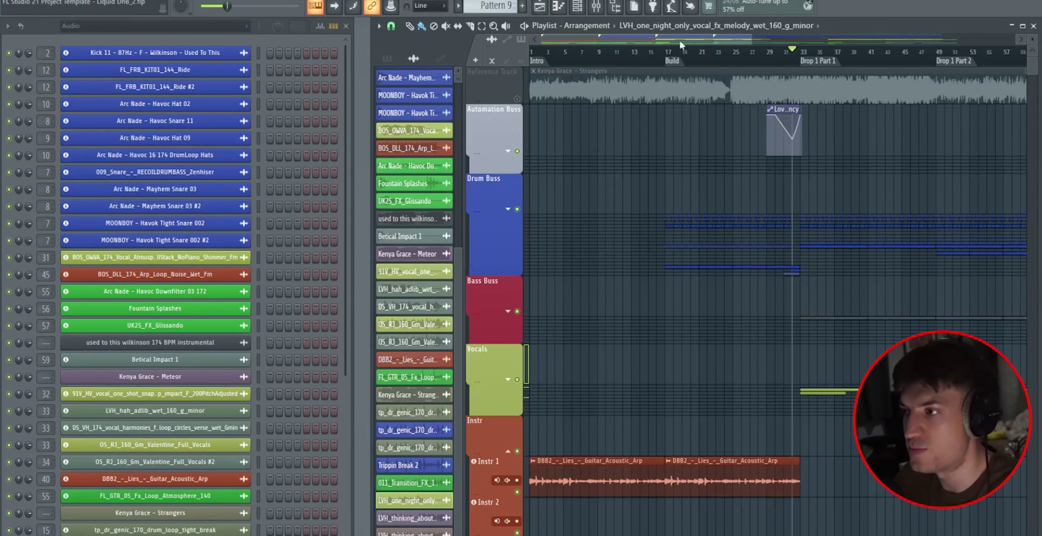
pyautogui.moveTo(751, 40); pyautogui.dragTo(816, 39)
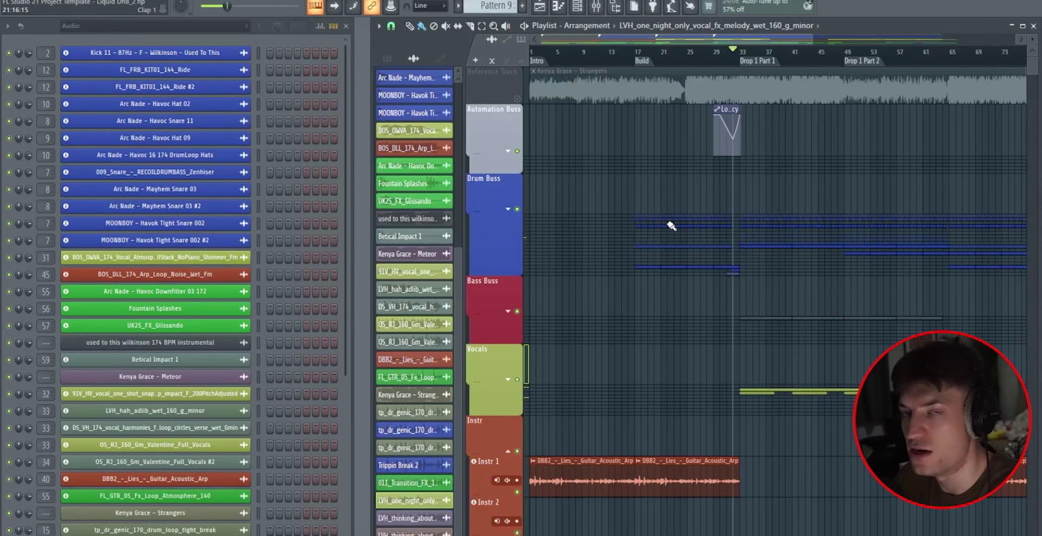
pyautogui.click(508, 209)
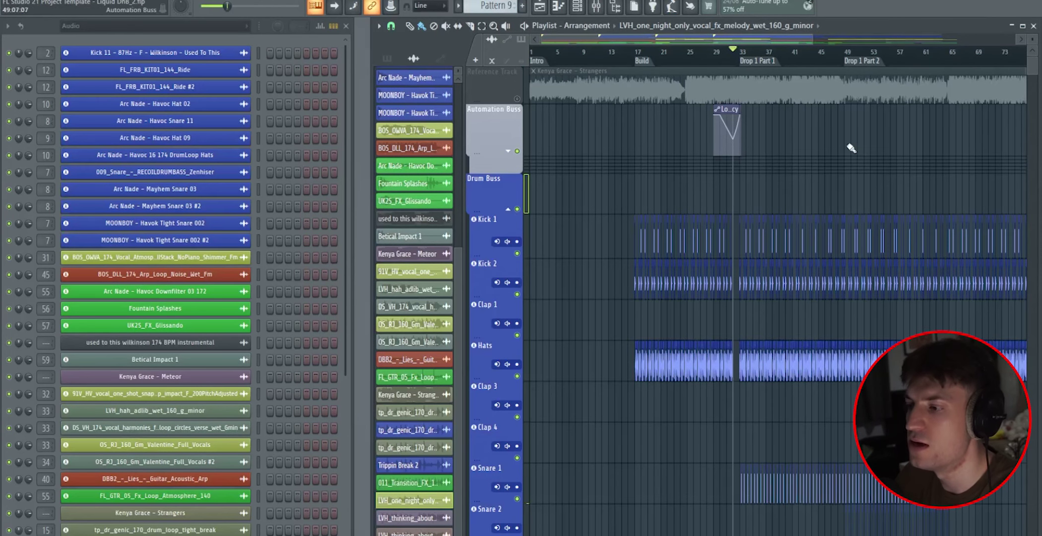
pyautogui.scroll(-2, 746, 179)
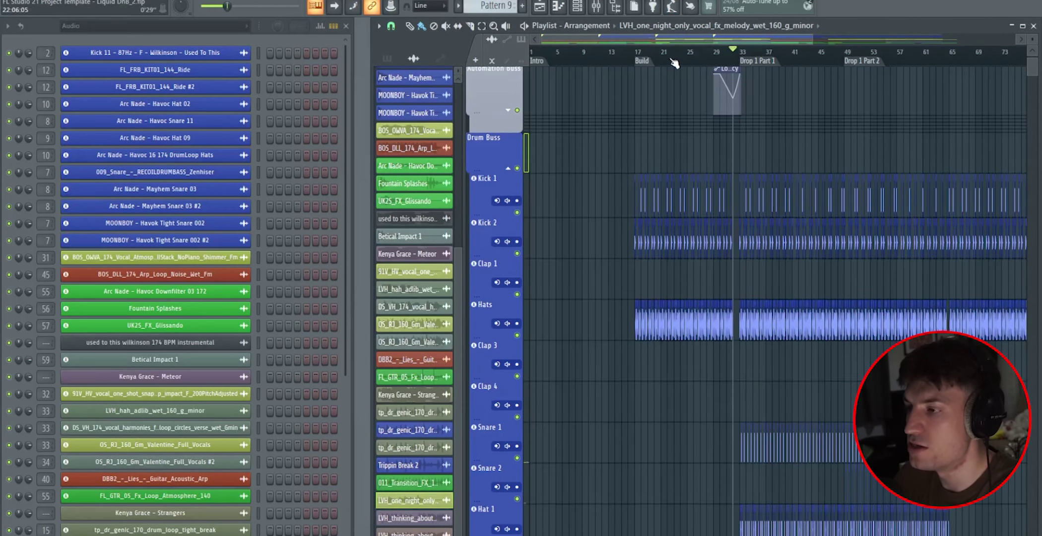
pyautogui.scroll(1, 645, 209)
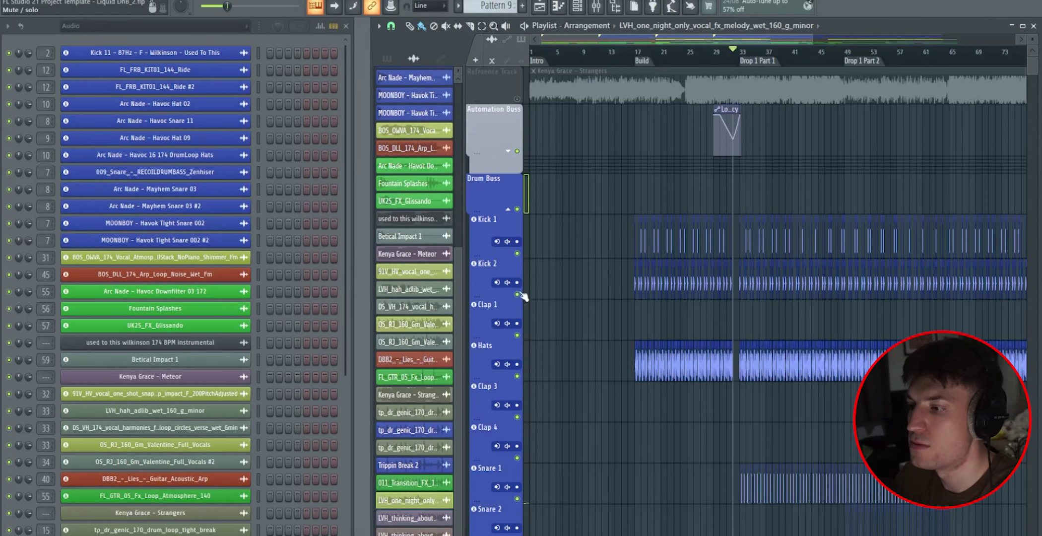
# Mute Kick 2, Clap 1, Hats, Clap 3, Clap 4 and Snare 1, leaving only Kick 1 active
pyautogui.click(518, 294)
pyautogui.click(518, 335)
pyautogui.click(518, 375)
pyautogui.scroll(-3, 540, 354)
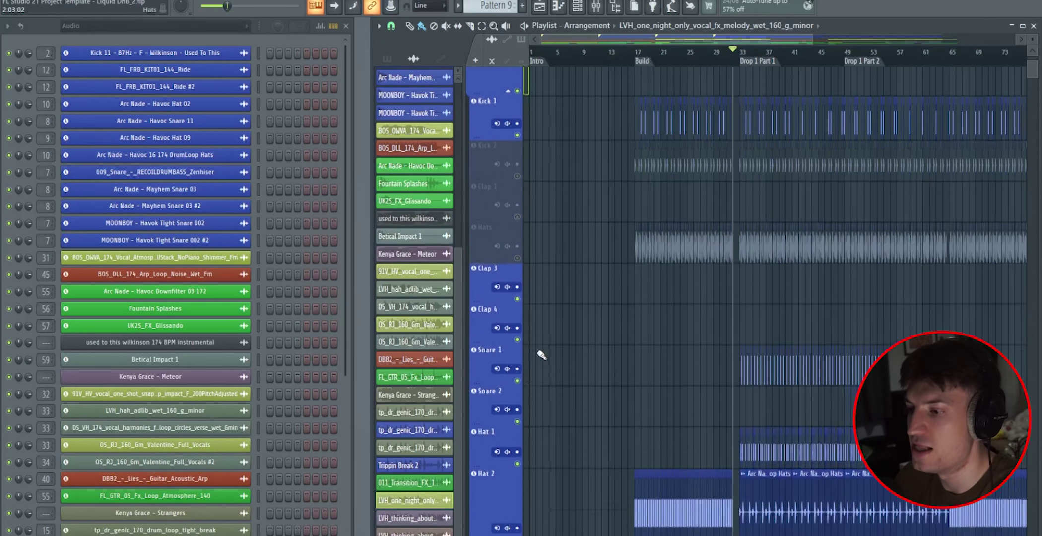
pyautogui.click(517, 294)
pyautogui.click(516, 336)
pyautogui.click(517, 376)
pyautogui.scroll(6, 520, 422)
pyautogui.scroll(3, 673, 63)
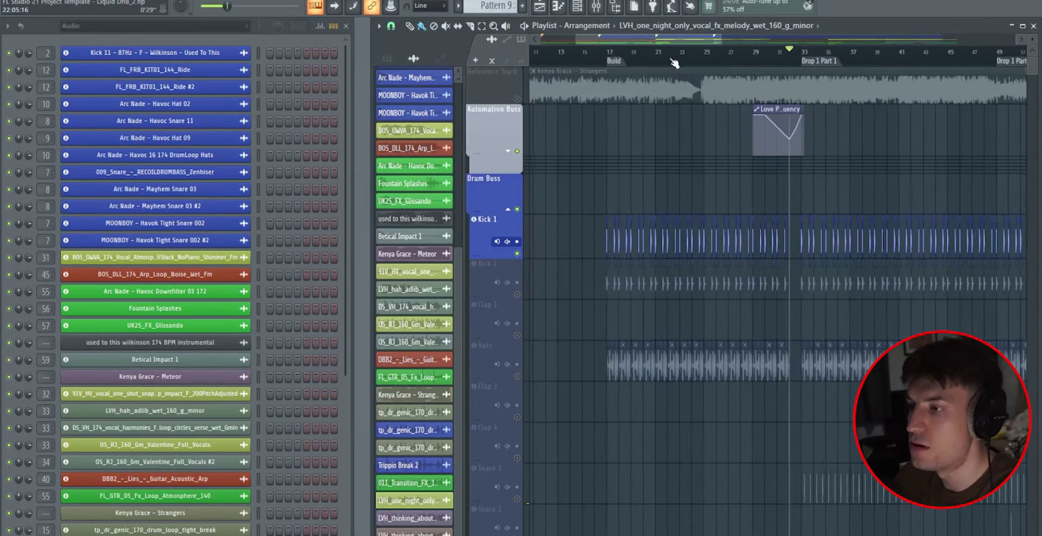
# Set the playback start to bar 17, briefly selecting and then clearing the bars 1–17 range
pyautogui.click(585, 59)
pyautogui.scroll(-3, 583, 61)
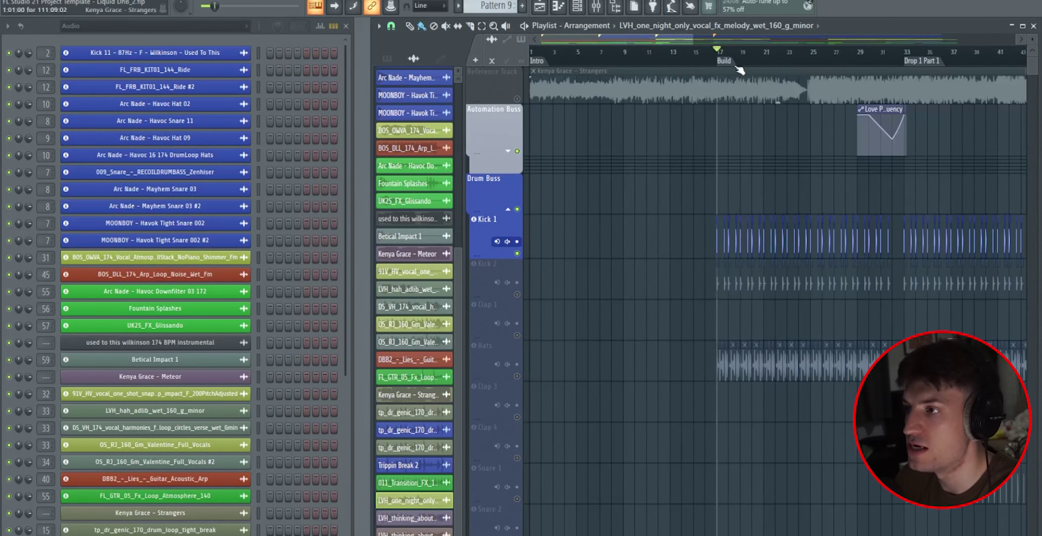
pyautogui.moveTo(691, 35)
pyautogui.mouseDown()
pyautogui.moveTo(794, 35)
pyautogui.moveTo(757, 37)
pyautogui.moveTo(783, 63)
pyautogui.mouseUp()
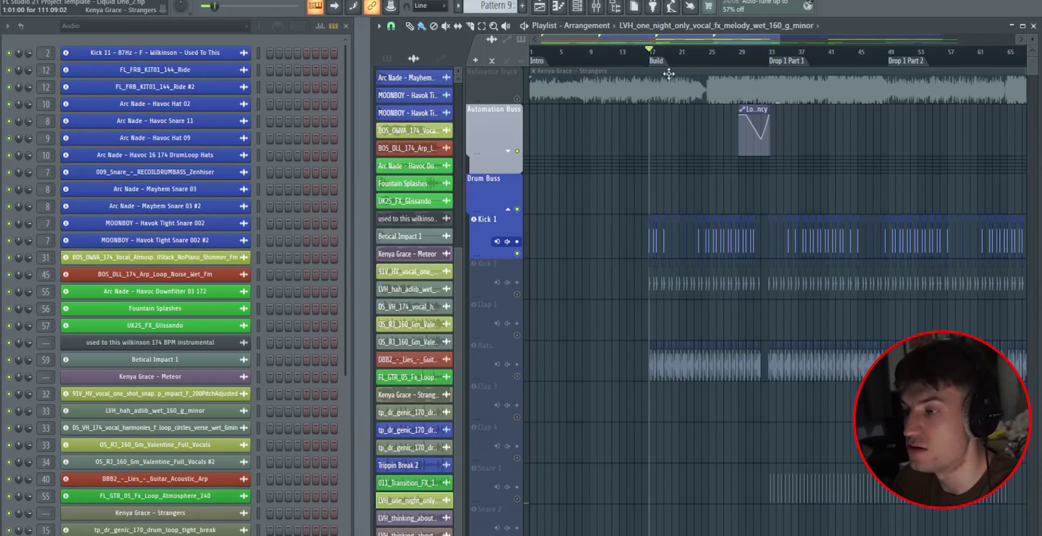
pyautogui.moveTo(650, 63); pyautogui.dragTo(527, 72)
pyautogui.rightClick(646, 64)
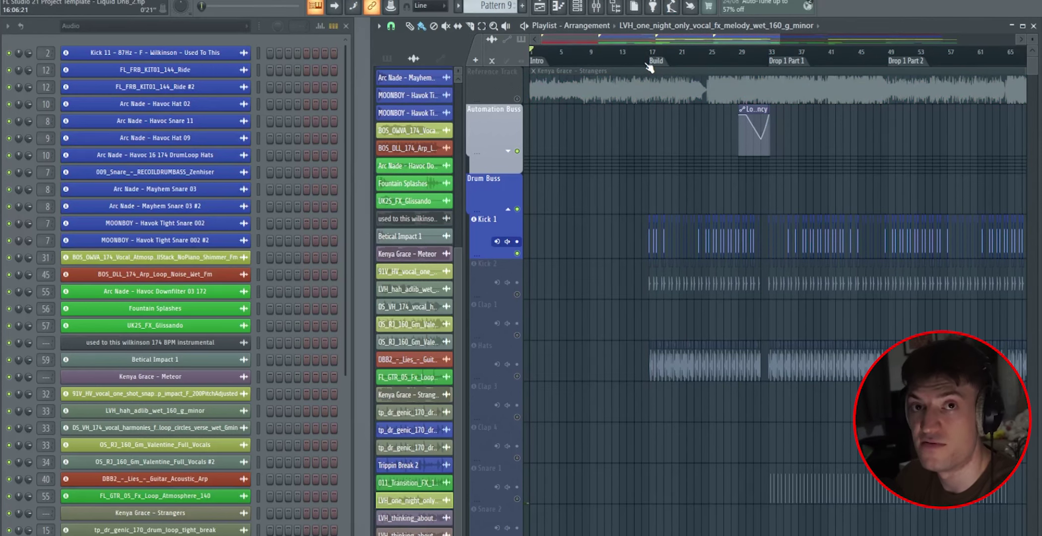
pyautogui.scroll(5, 688, 52)
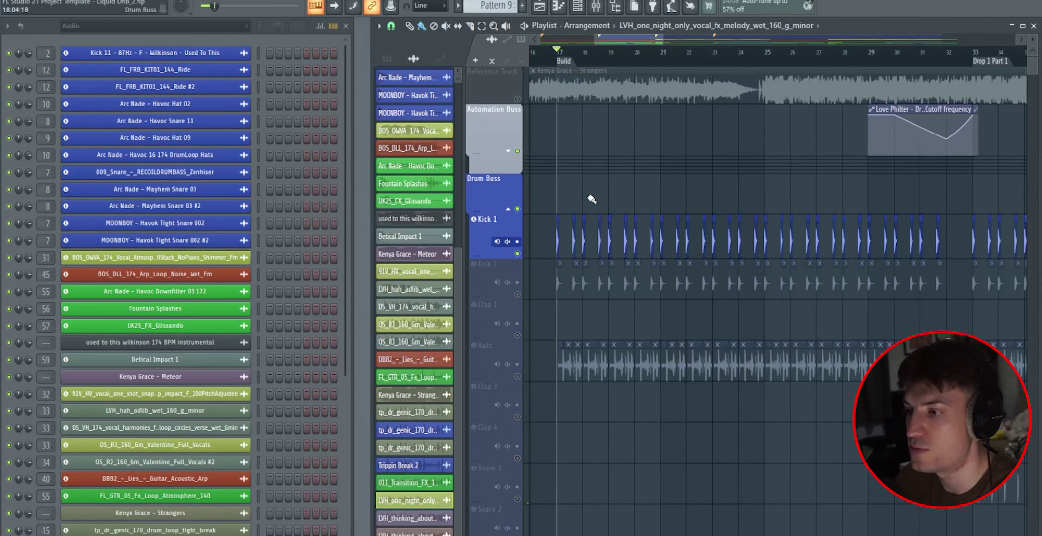
# Play from bar 17 and inspect Kick 1's Pro-Q 3 EQ in the mixer
pyautogui.press('space')
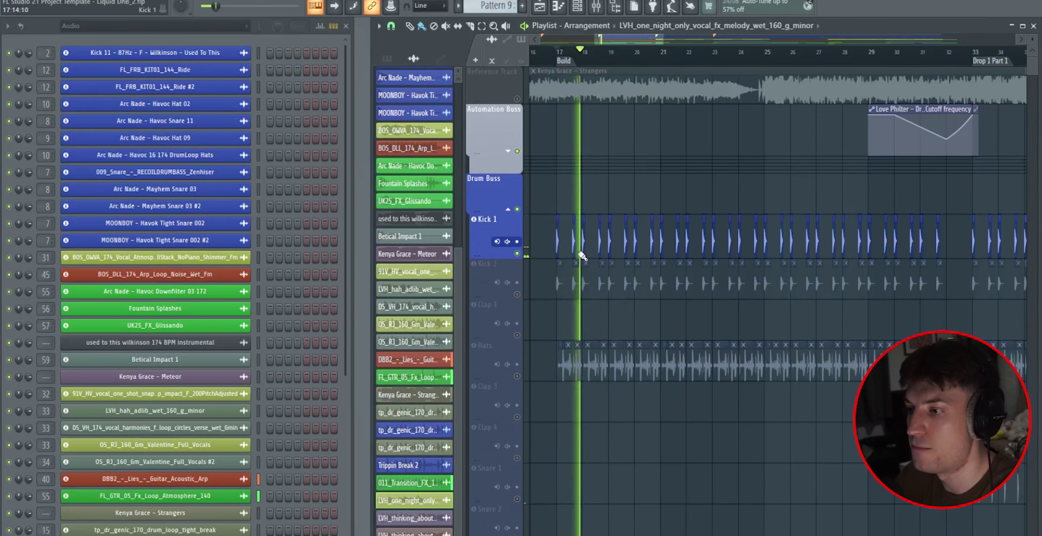
pyautogui.press('F9')
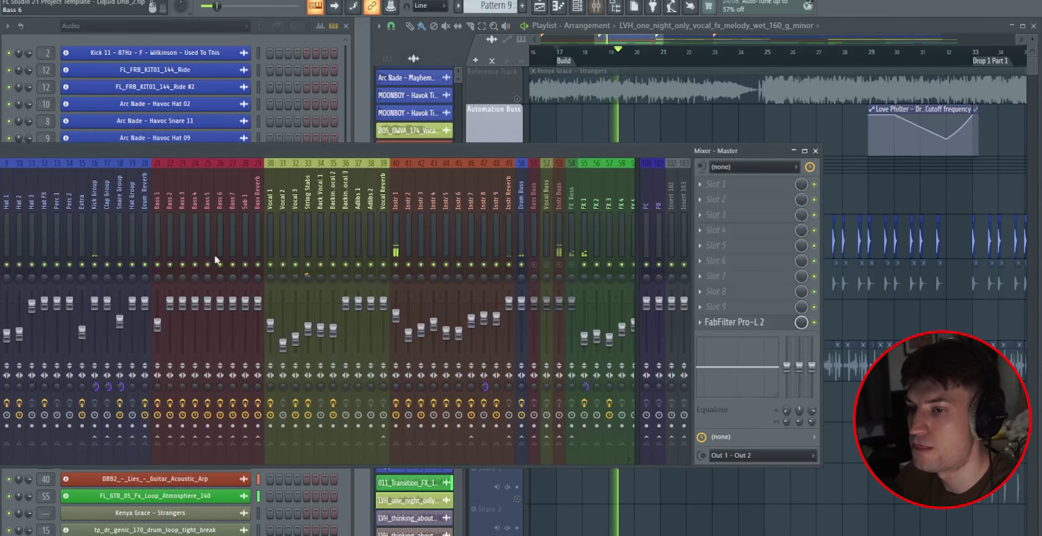
pyautogui.moveTo(268, 153); pyautogui.dragTo(450, 153)
pyautogui.press('space')
pyautogui.click(89, 216)
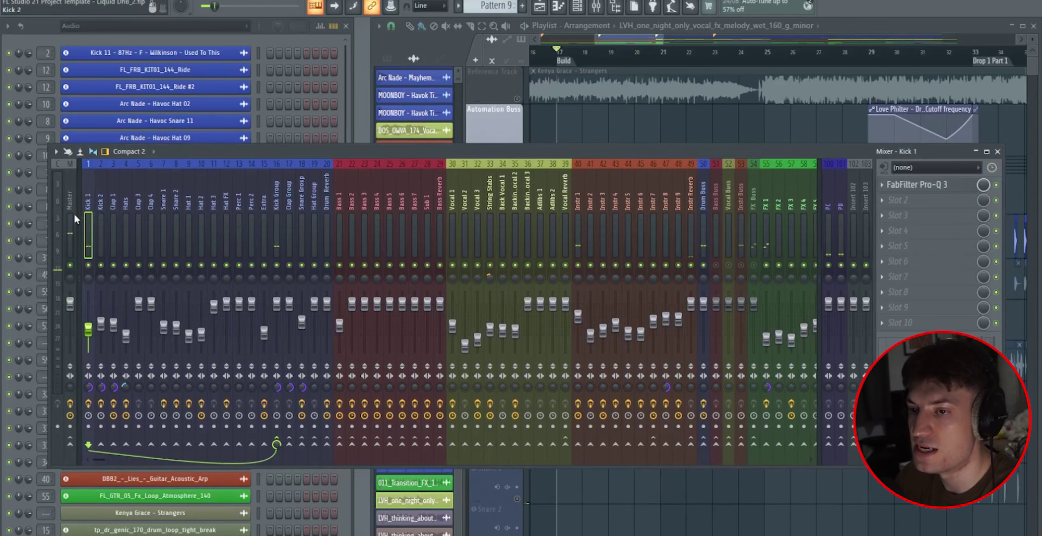
pyautogui.click(919, 190)
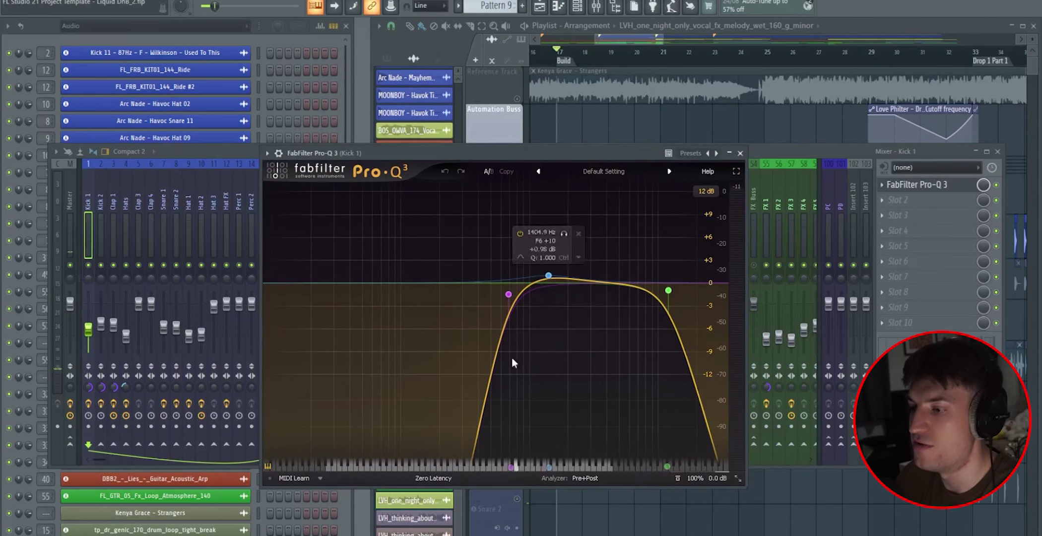
pyautogui.click(740, 152)
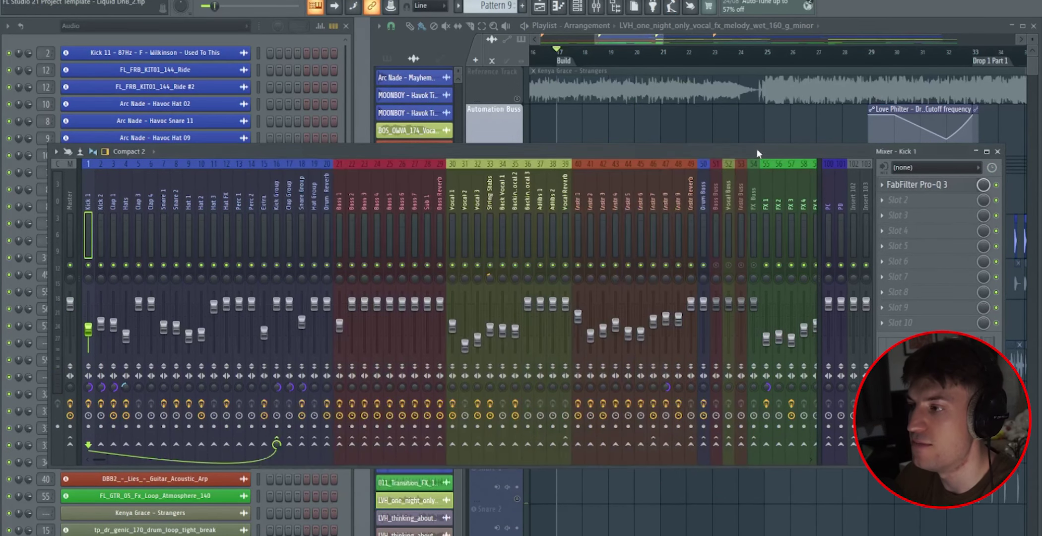
pyautogui.click(998, 151)
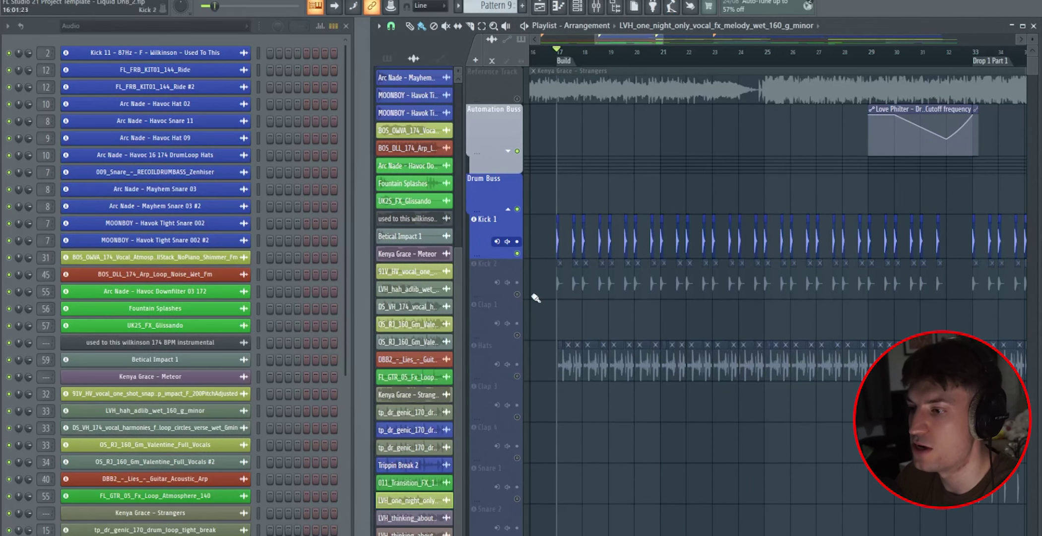
# Unmute Kick 2 and audition it alone, then together with Kick 1
pyautogui.click(516, 281)
pyautogui.click(517, 253)
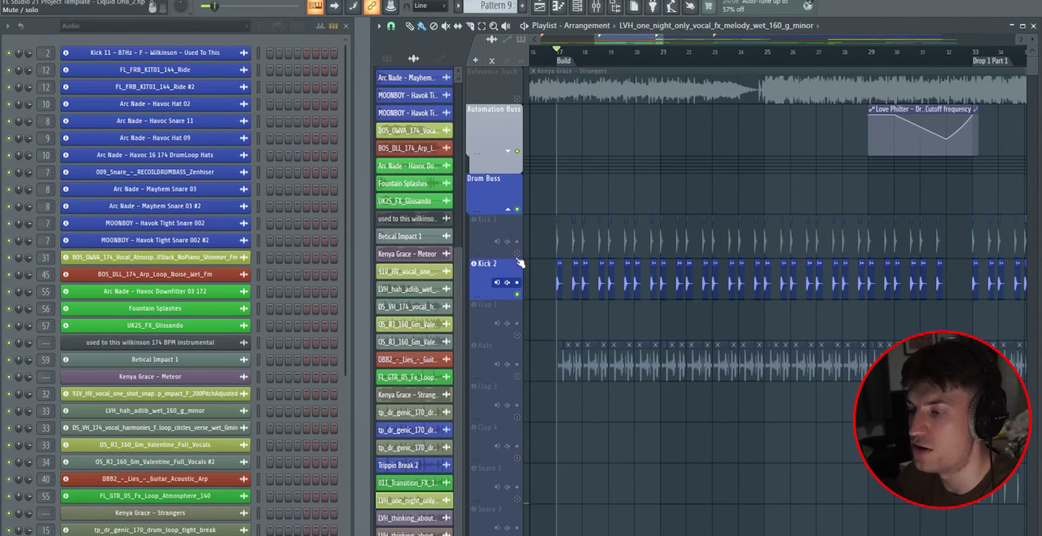
pyautogui.press('space')
pyautogui.click(517, 254)
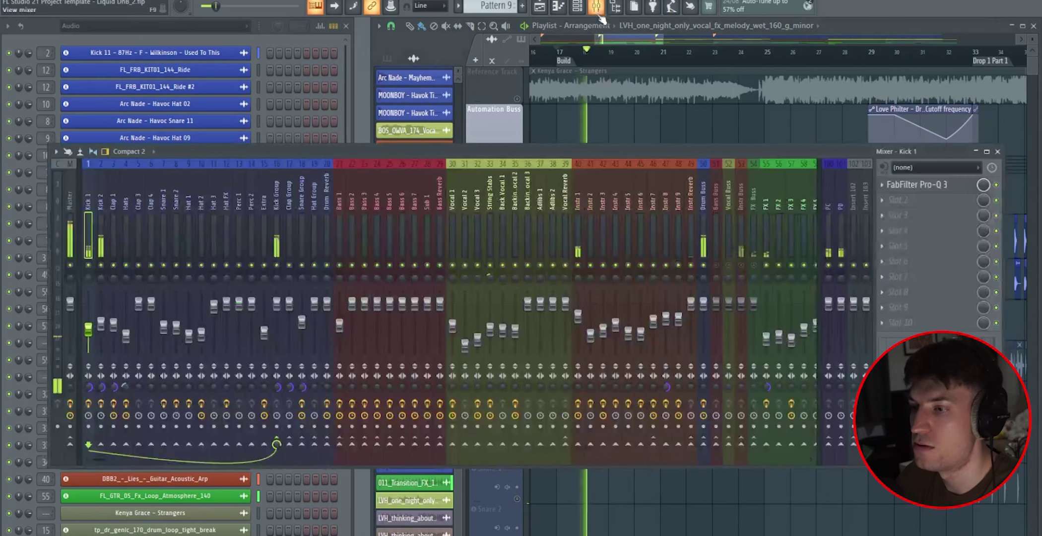
# Shift Kick 2's Pro-Q 3 low bell boost from 44 Hz to about 49 Hz
pyautogui.click(596, 6)
pyautogui.press('space')
pyautogui.click(101, 233)
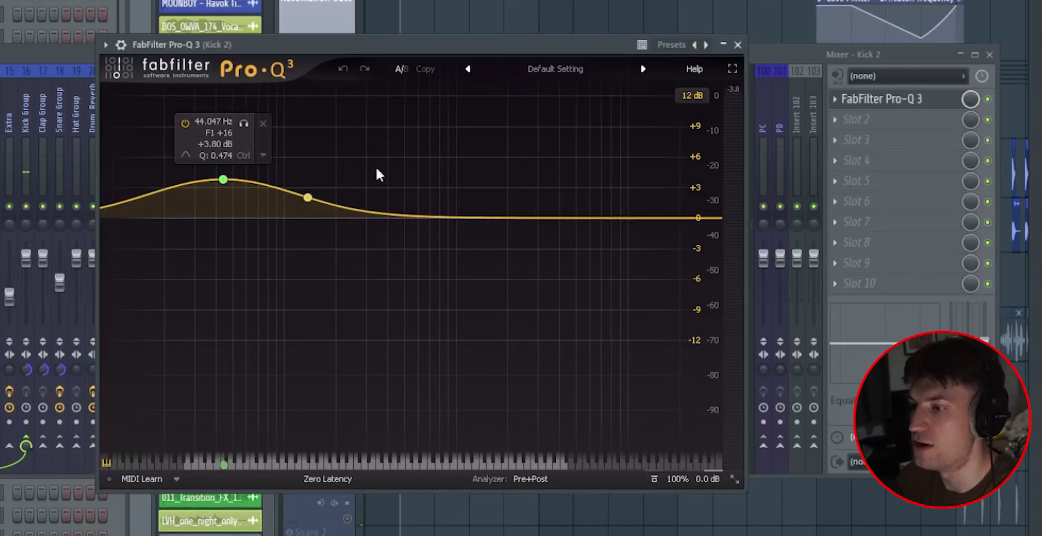
pyautogui.moveTo(223, 179); pyautogui.dragTo(232, 180)
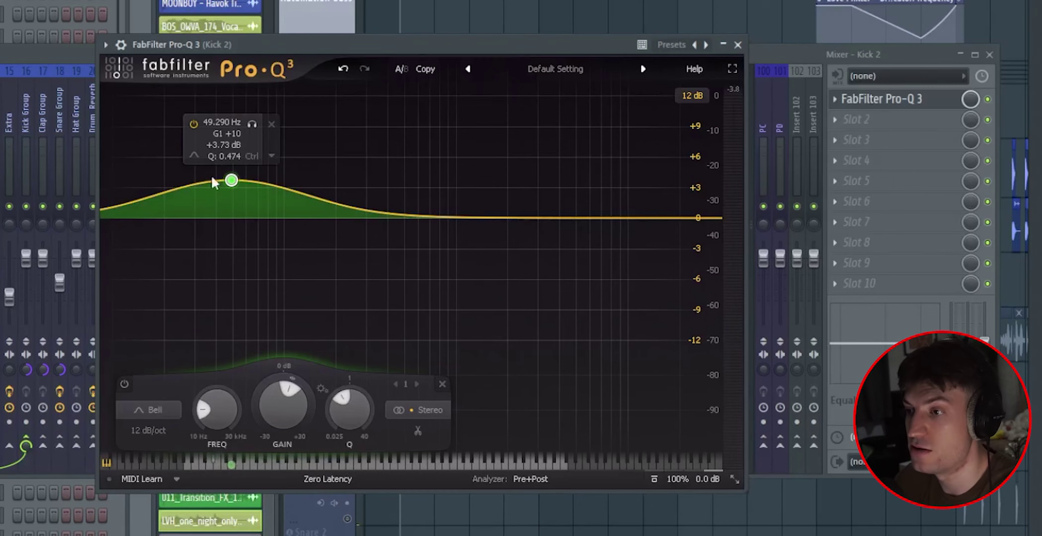
pyautogui.click(738, 45)
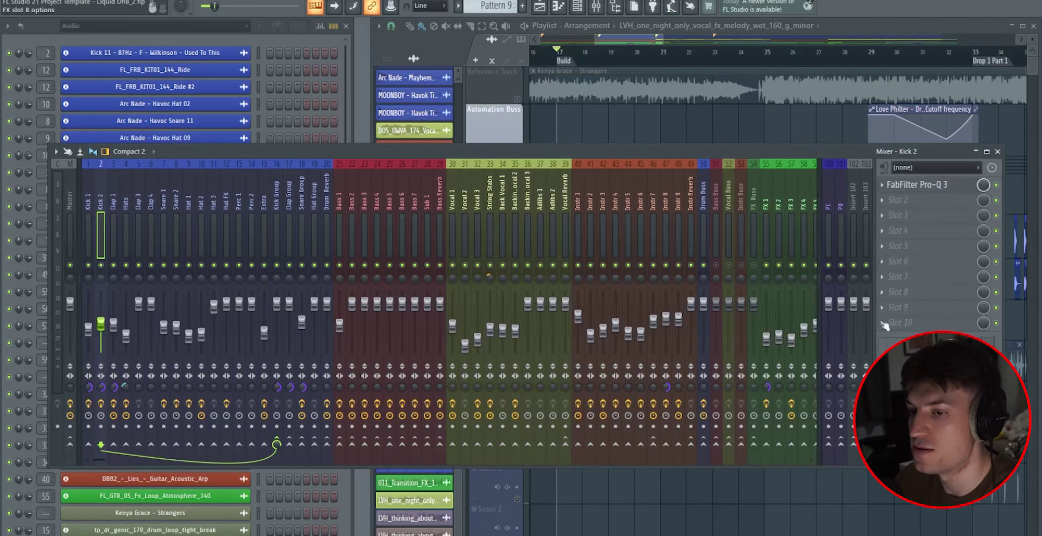
# Set Kick 1's stereo separation to 58% merged, check the Kick Group insert, and close the mixer
pyautogui.press('space')
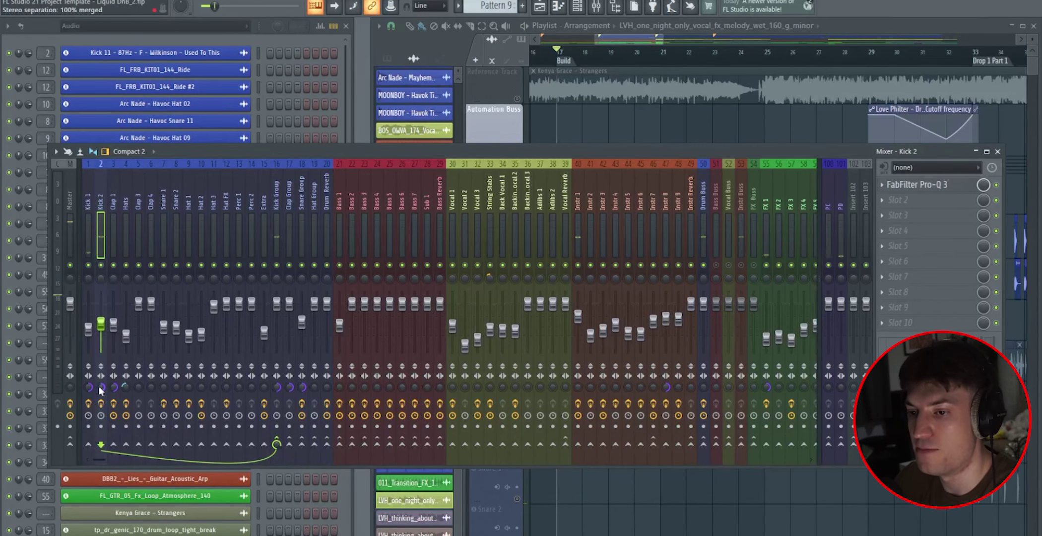
pyautogui.moveTo(88, 388); pyautogui.dragTo(88, 403)
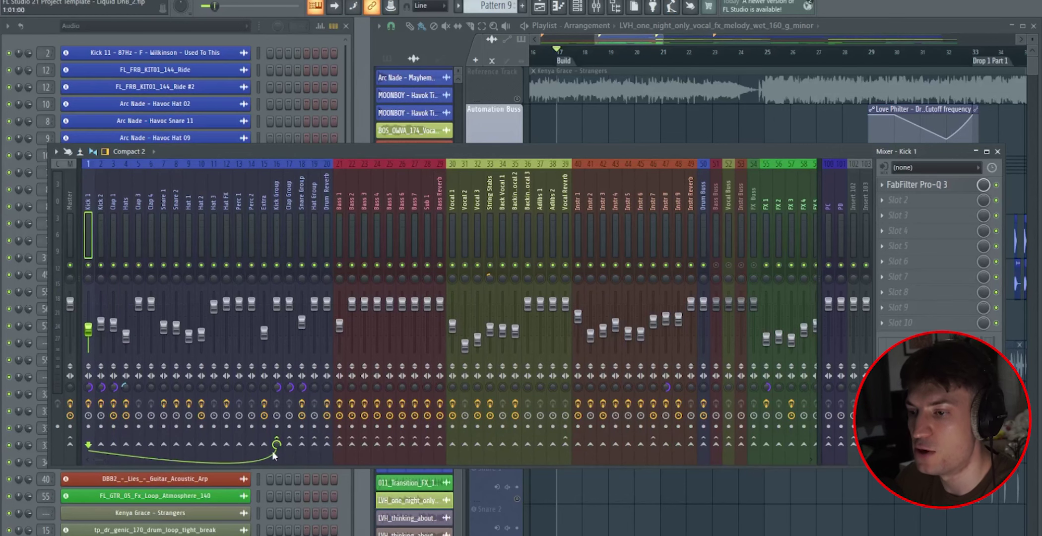
pyautogui.click(276, 219)
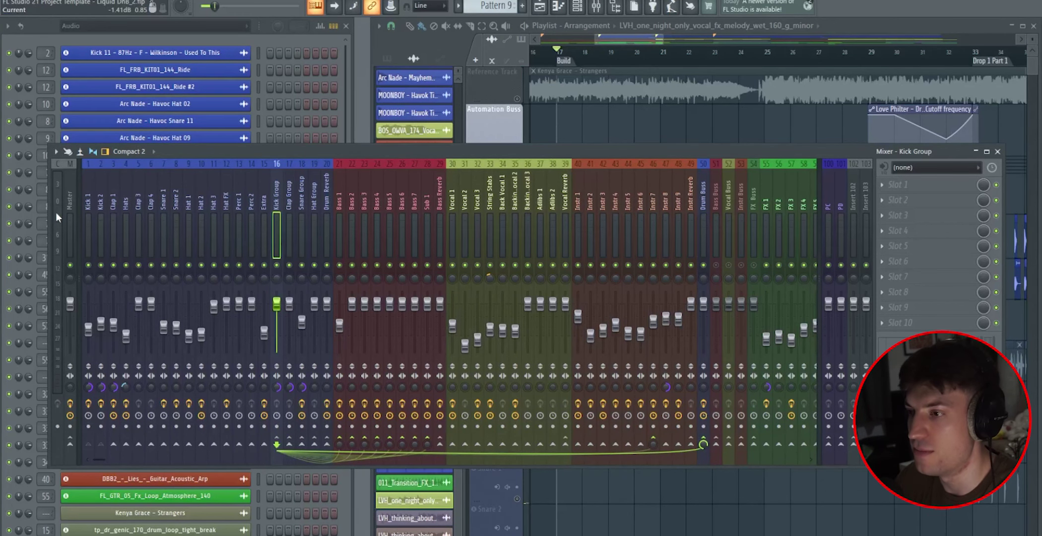
pyautogui.click(997, 151)
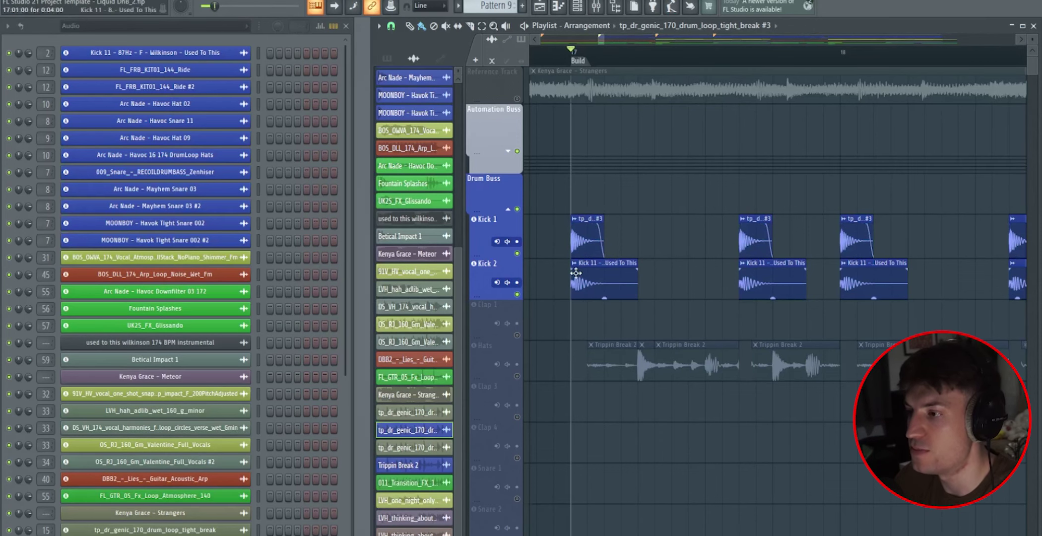
pyautogui.click(708, 233)
pyautogui.rightClick(709, 248)
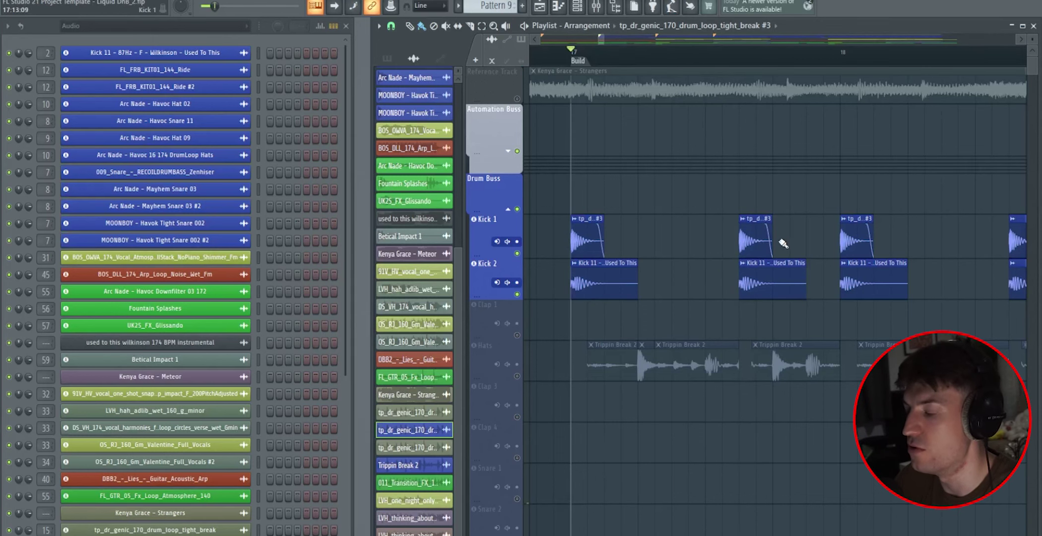
pyautogui.press('space')
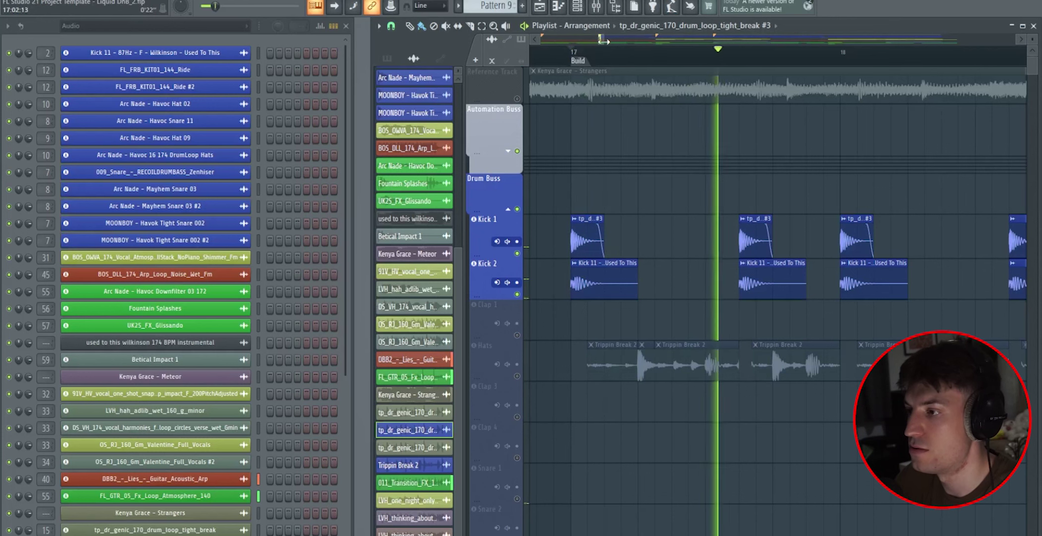
pyautogui.press('space')
pyautogui.moveTo(603, 40); pyautogui.dragTo(606, 42)
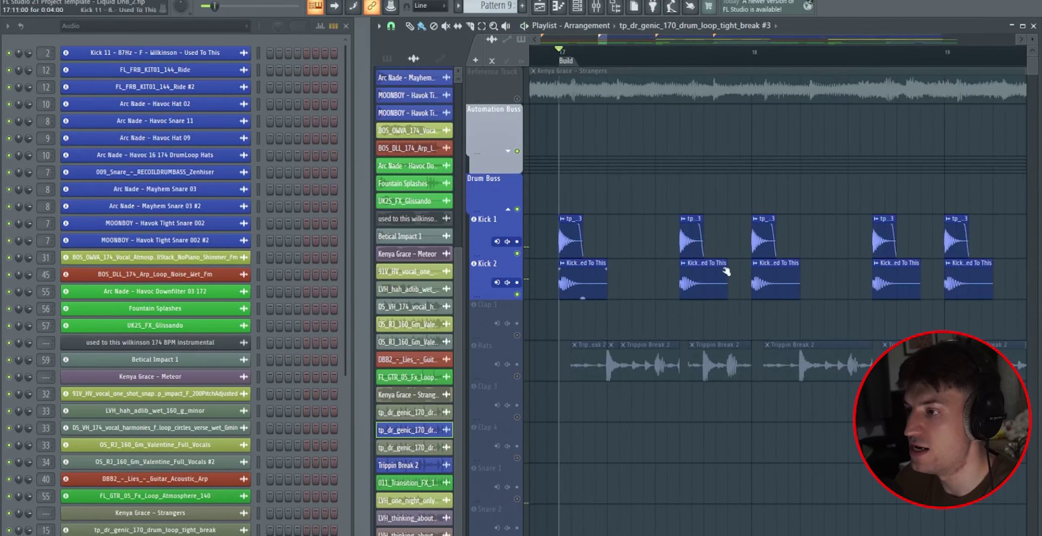
pyautogui.moveTo(738, 243); pyautogui.dragTo(557, 279)
pyautogui.moveTo(603, 43); pyautogui.dragTo(930, 58)
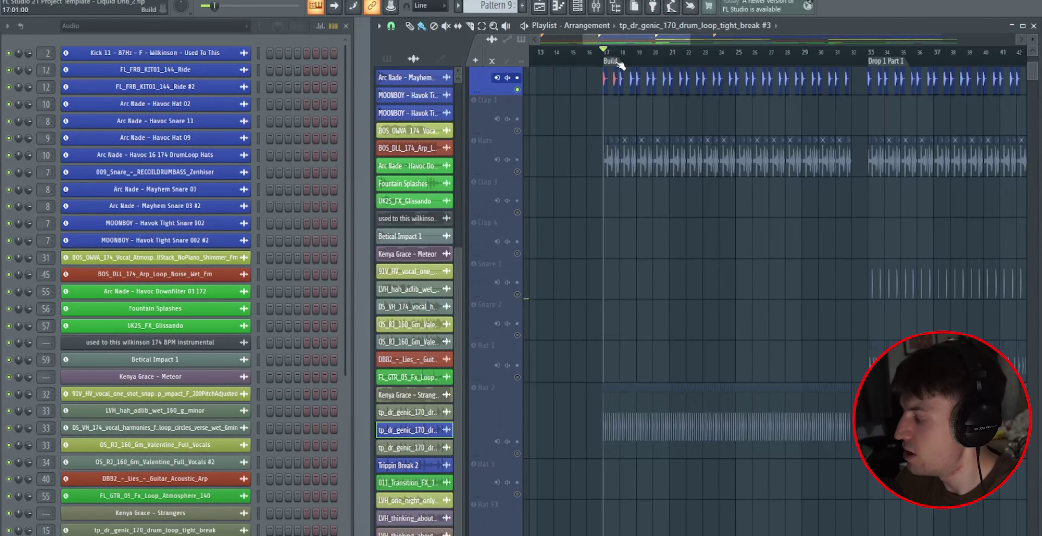
# Select the Hats track and play the kick and Hats break from bar 17, then stop
pyautogui.scroll(1, 613, 52)
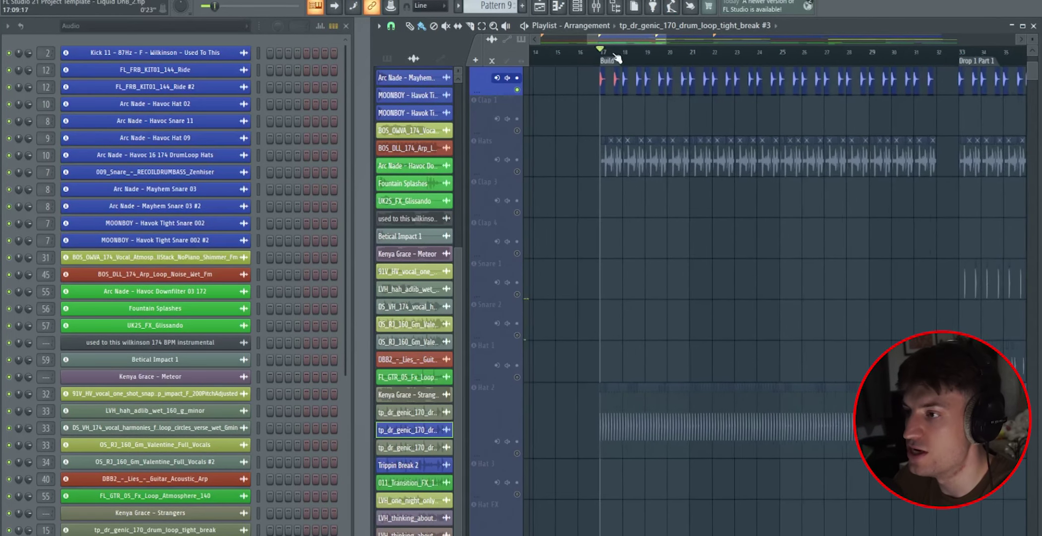
pyautogui.click(520, 174)
pyautogui.scroll(5, 607, 57)
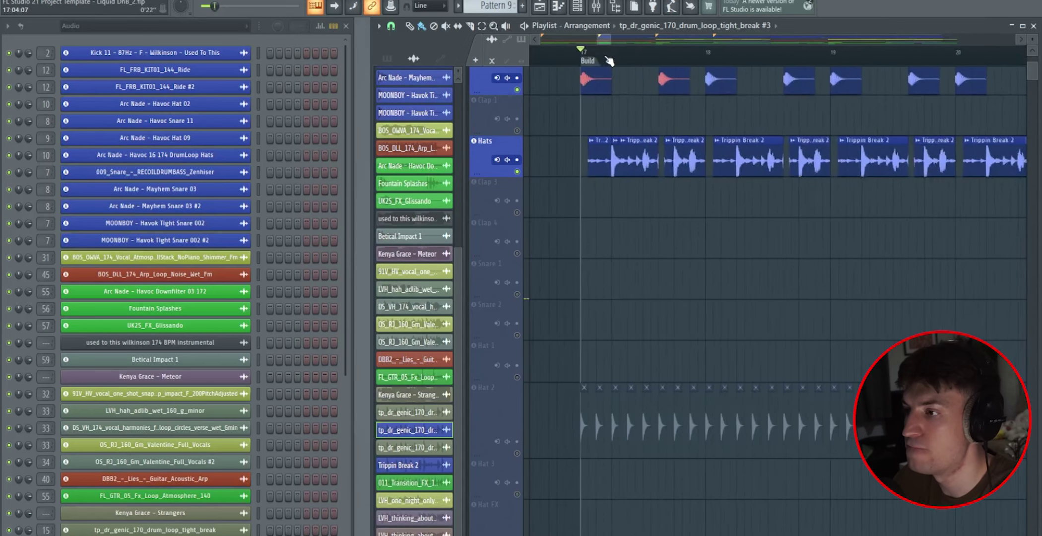
pyautogui.scroll(1, 610, 60)
pyautogui.scroll(3, 556, 141)
pyautogui.press('space')
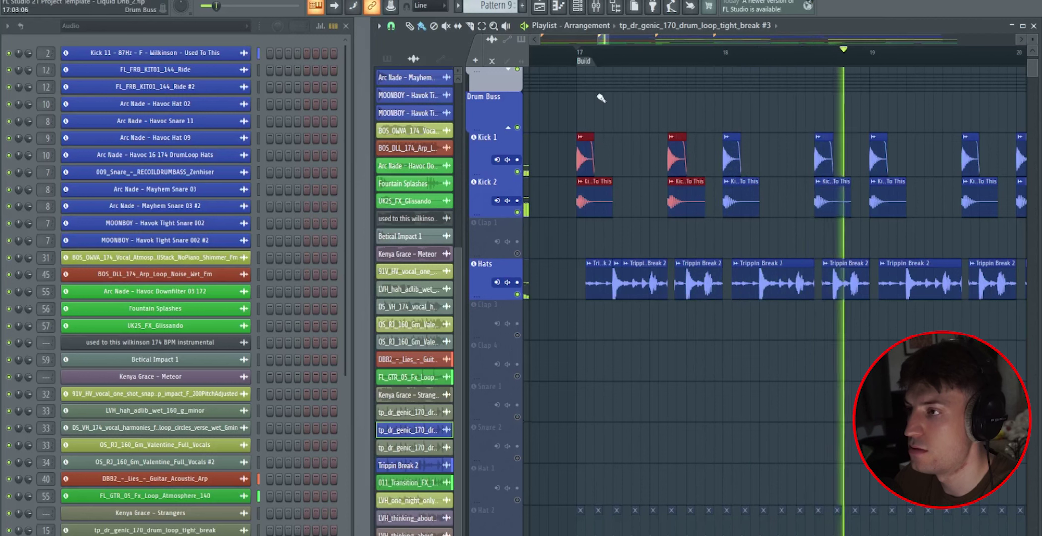
pyautogui.press('space')
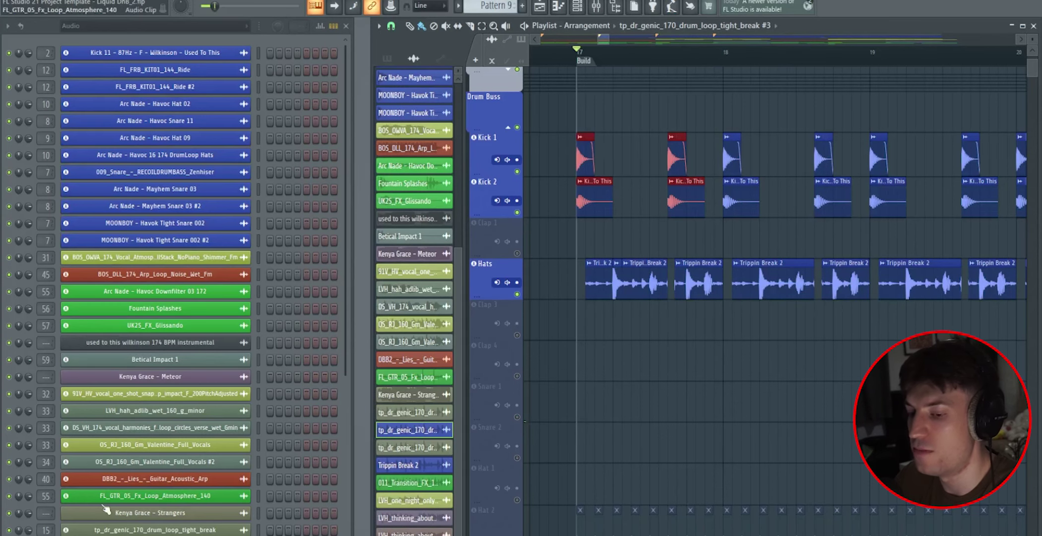
pyautogui.moveTo(97, 535)
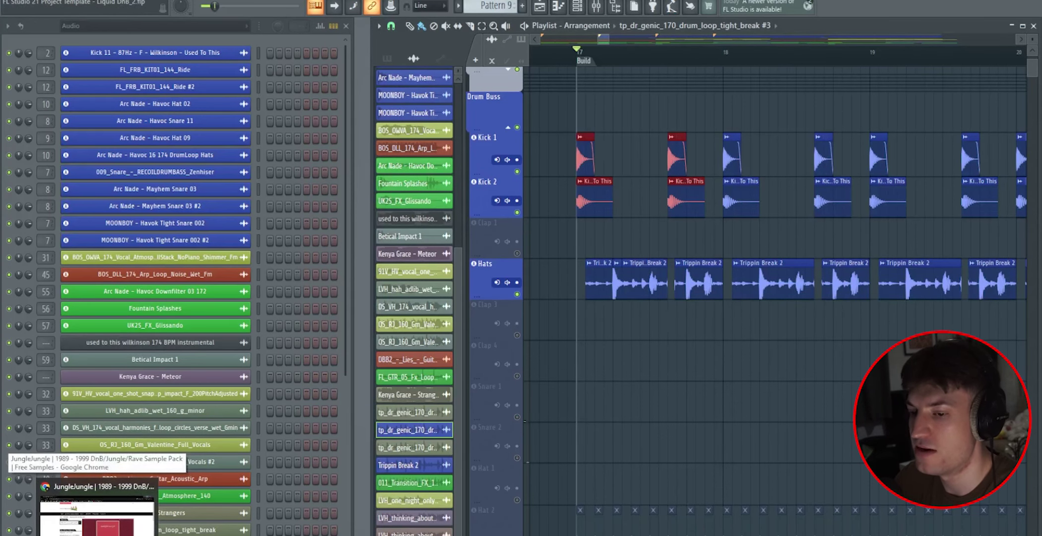
pyautogui.click(97, 514)
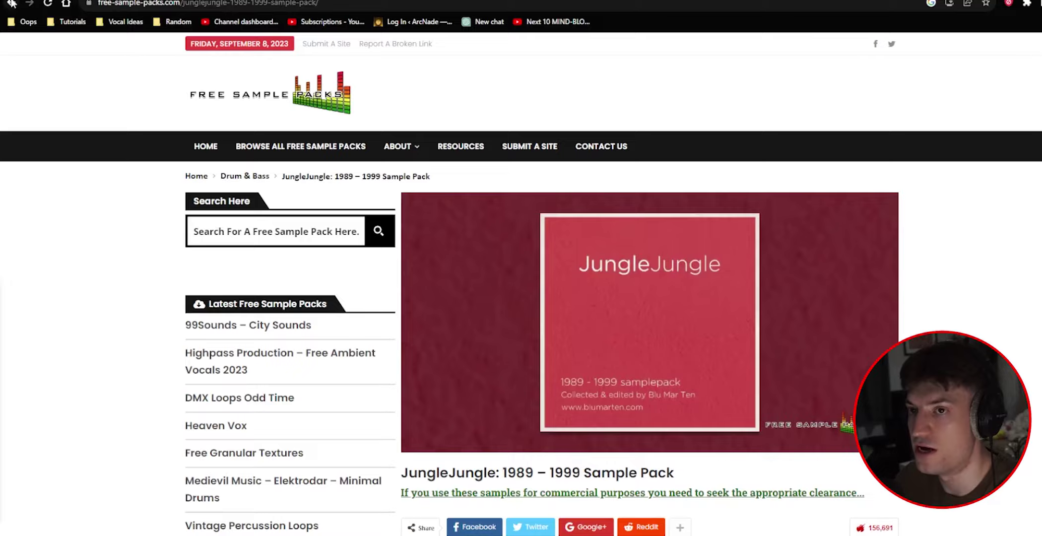
pyautogui.click(11, 4)
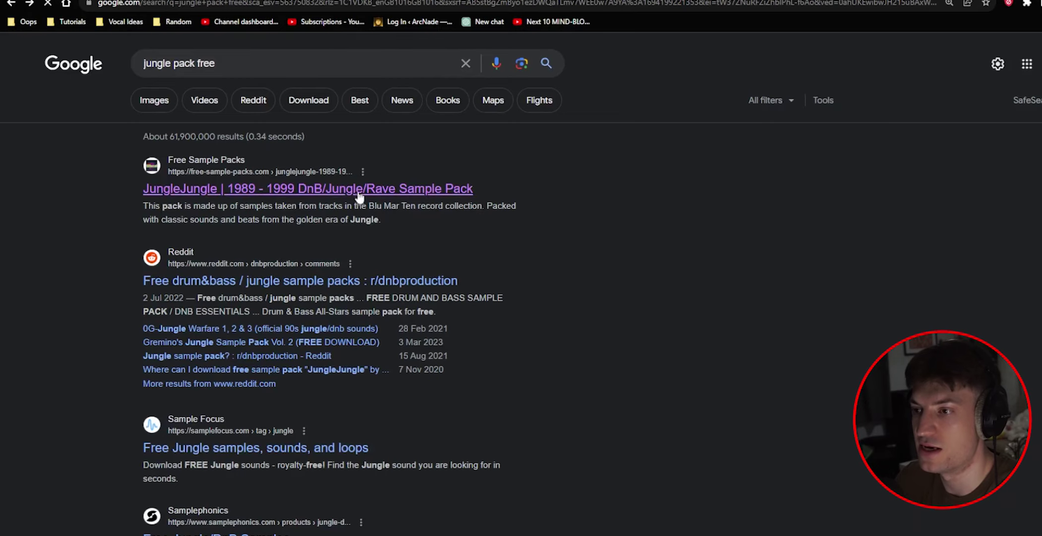
pyautogui.scroll(-6, 547, 317)
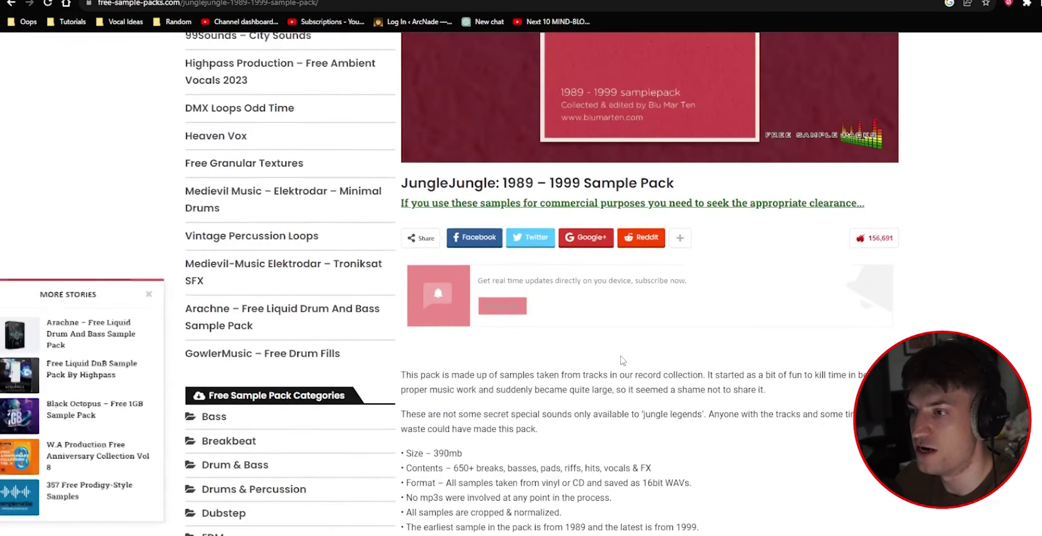
pyautogui.scroll(-10, 626, 184)
pyautogui.scroll(6, 730, 272)
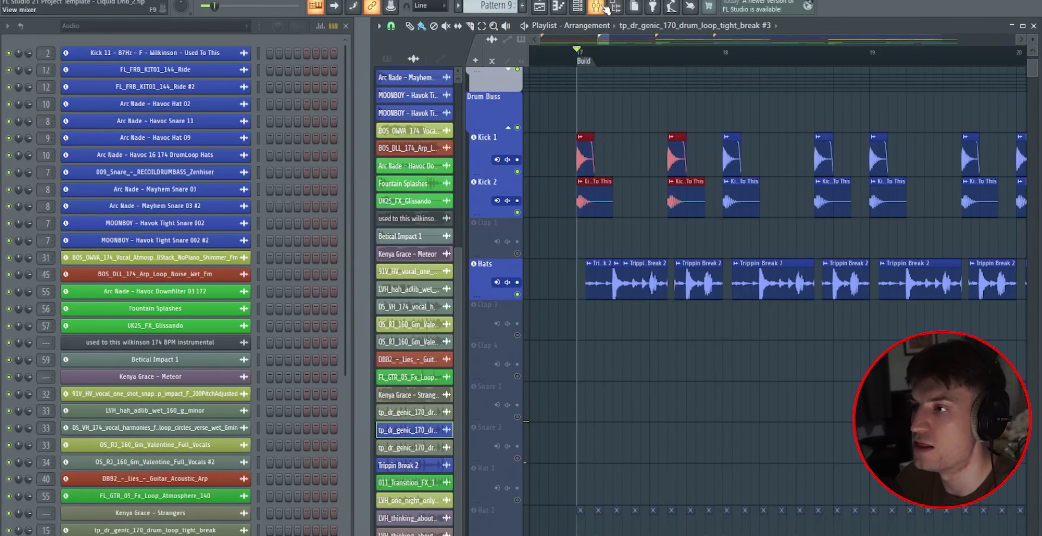
# Play the arrangement and show the Hats track's Fruity parametric EQ 2 curve in the mixer
pyautogui.press('space')
pyautogui.press('F9')
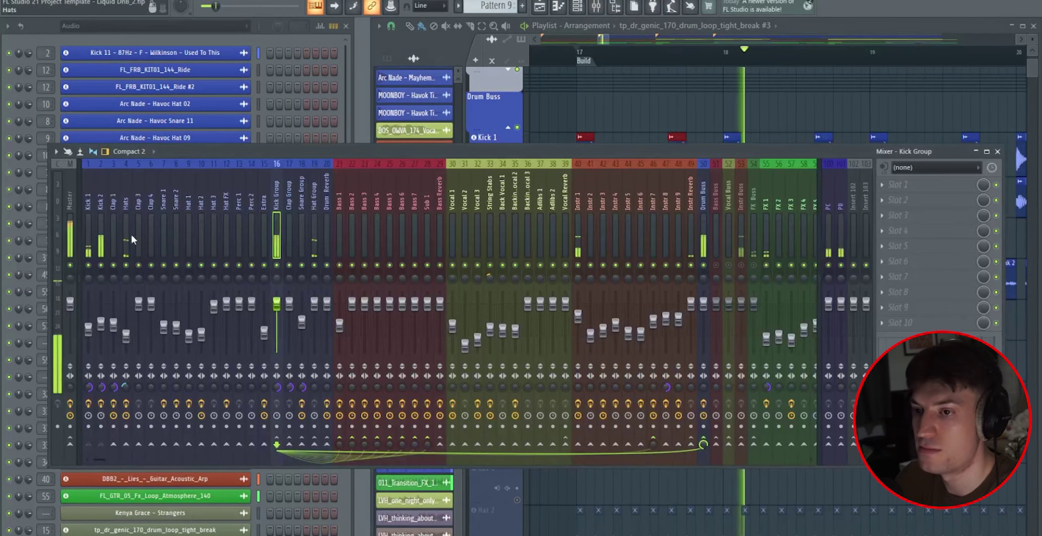
pyautogui.click(124, 227)
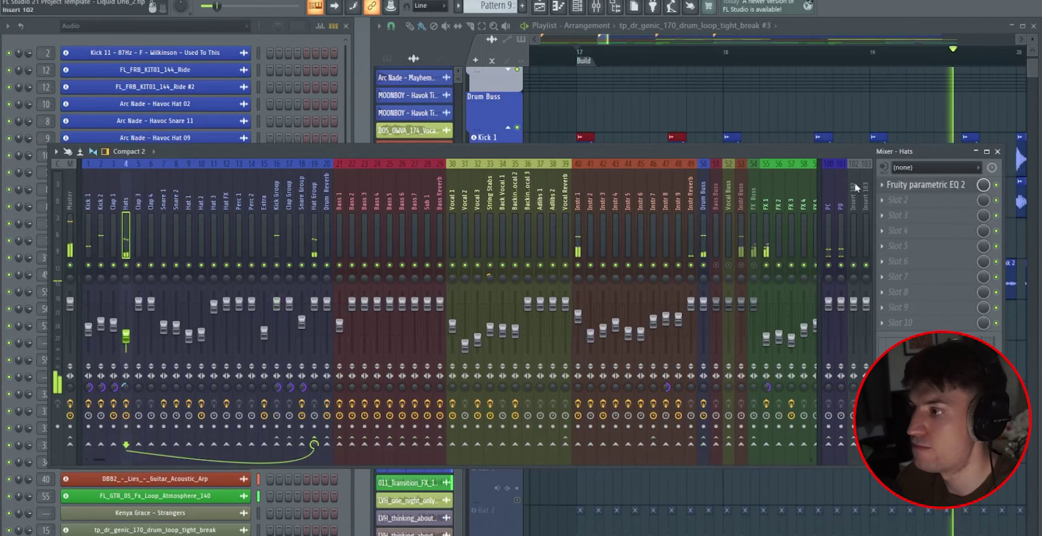
pyautogui.click(922, 186)
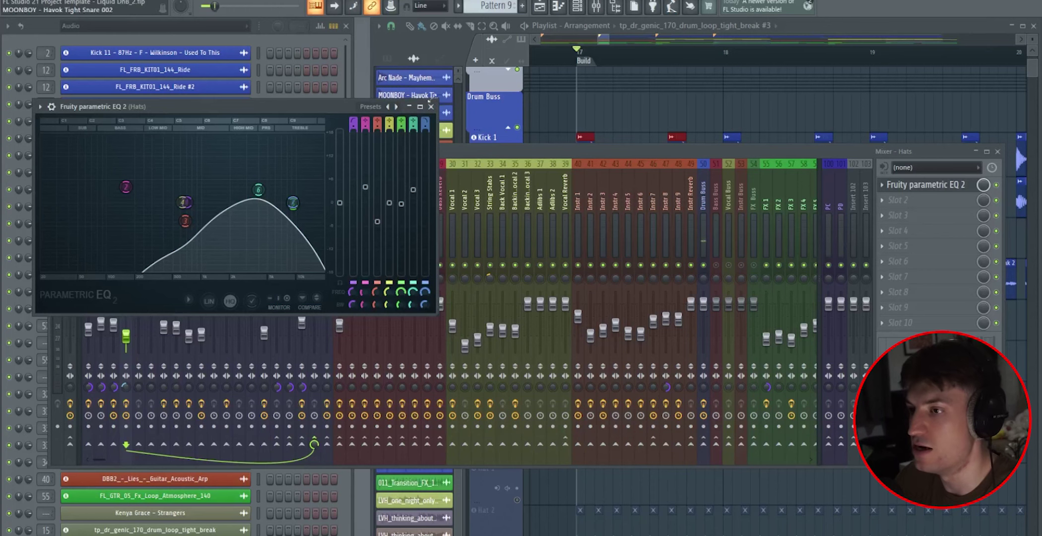
# Close the EQ and mixer and zoom the playlist out
pyautogui.click(432, 107)
pyautogui.press('F9')
pyautogui.moveTo(610, 43); pyautogui.dragTo(690, 44)
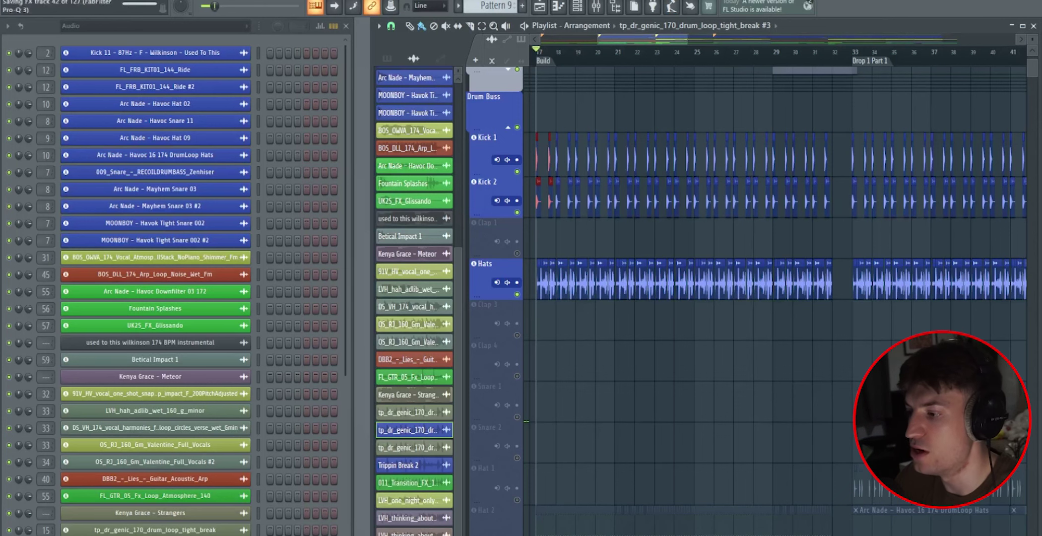
pyautogui.scroll(-2, 665, 397)
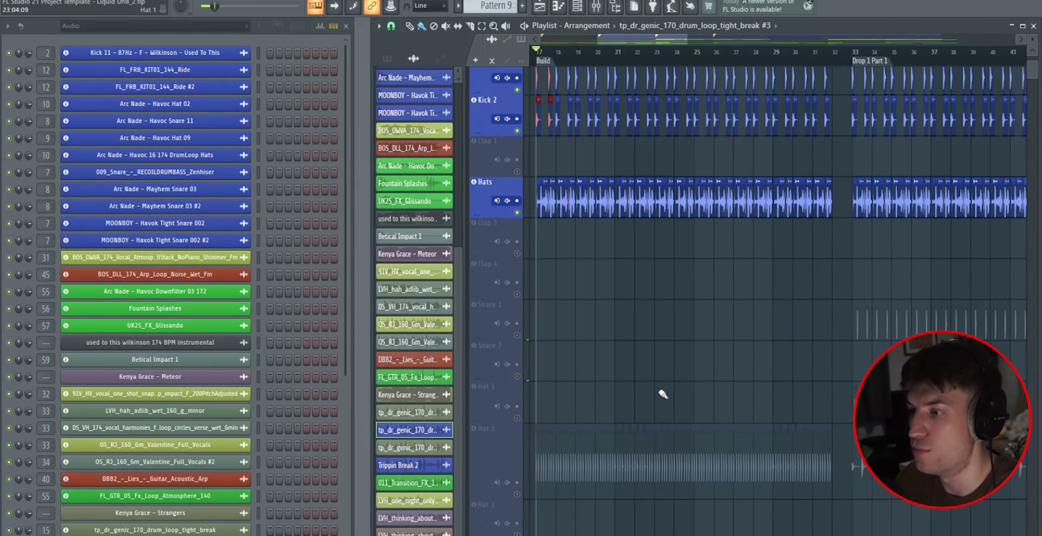
pyautogui.scroll(-3, 640, 369)
pyautogui.moveTo(687, 42); pyautogui.dragTo(852, 42)
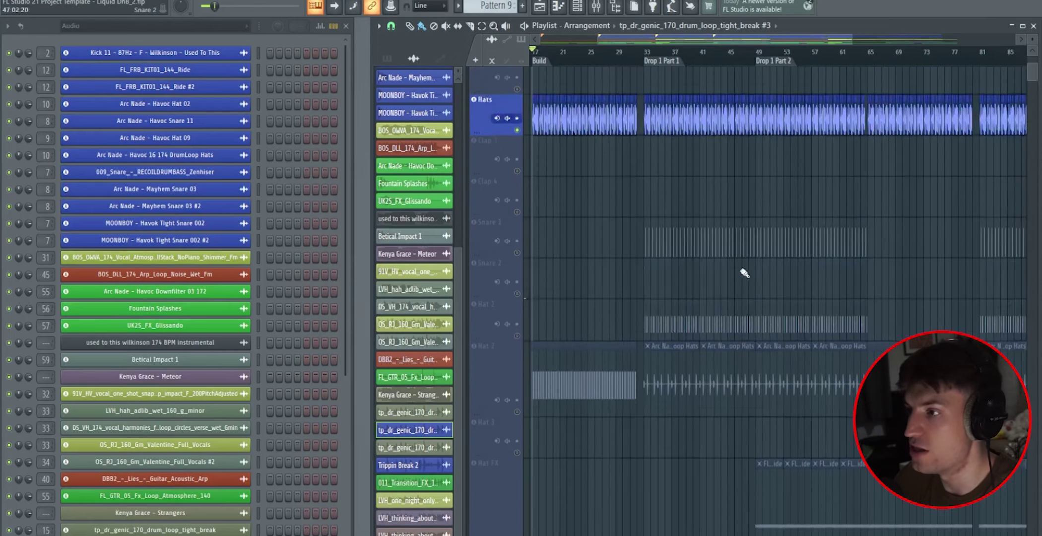
pyautogui.scroll(2, 725, 282)
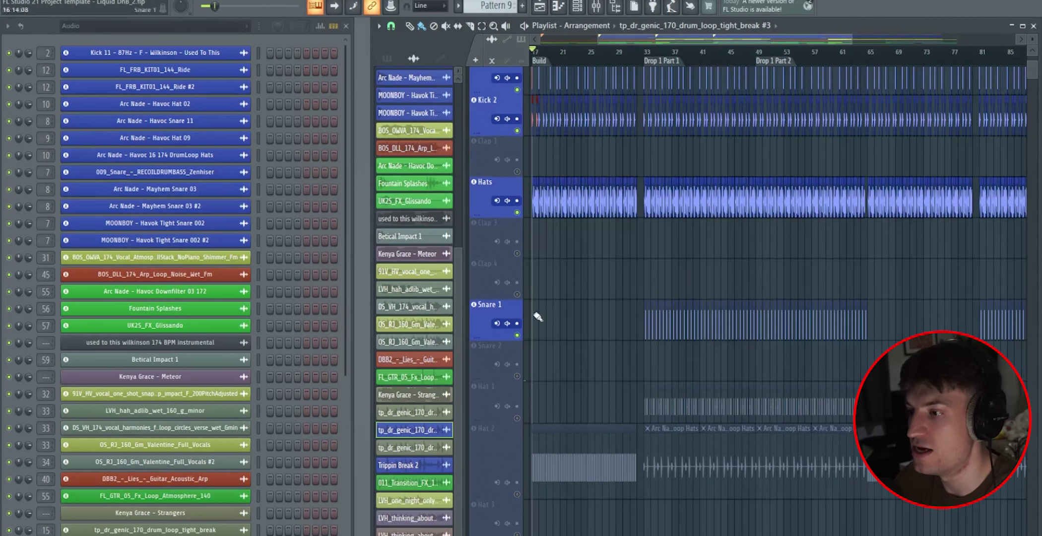
pyautogui.moveTo(629, 38); pyautogui.dragTo(615, 38)
# Select the Build and Drop 1 Part 1 ranges under a new snap setting, then clear the selection
pyautogui.doubleClick(557, 62)
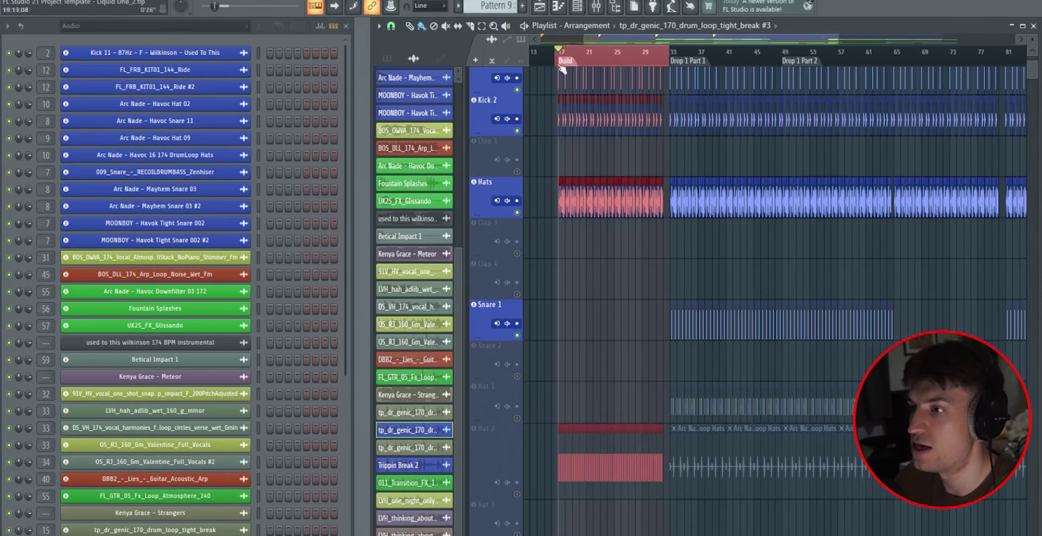
pyautogui.click(392, 26)
pyautogui.click(405, 186)
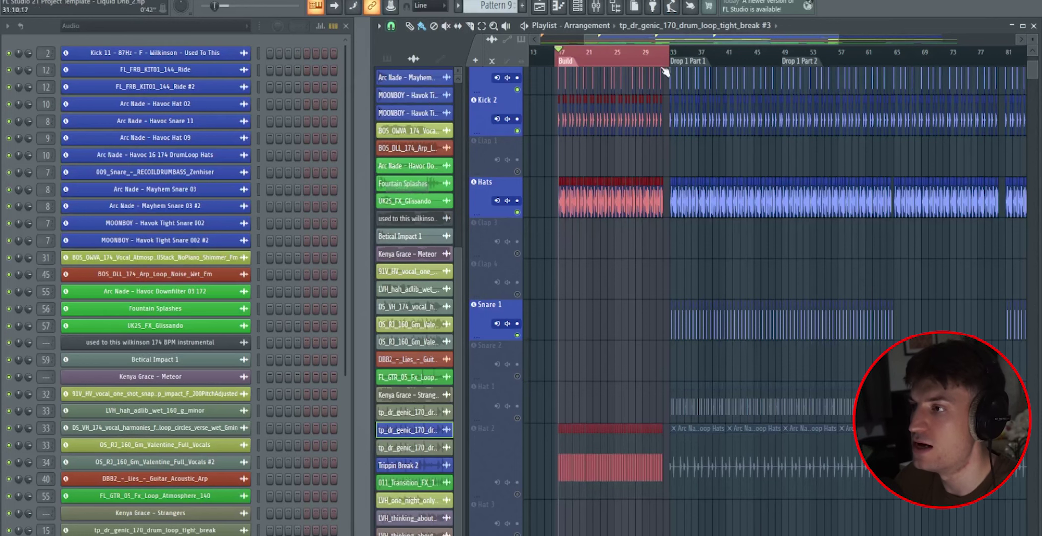
pyautogui.moveTo(668, 60); pyautogui.dragTo(785, 65)
pyautogui.scroll(3, 725, 62)
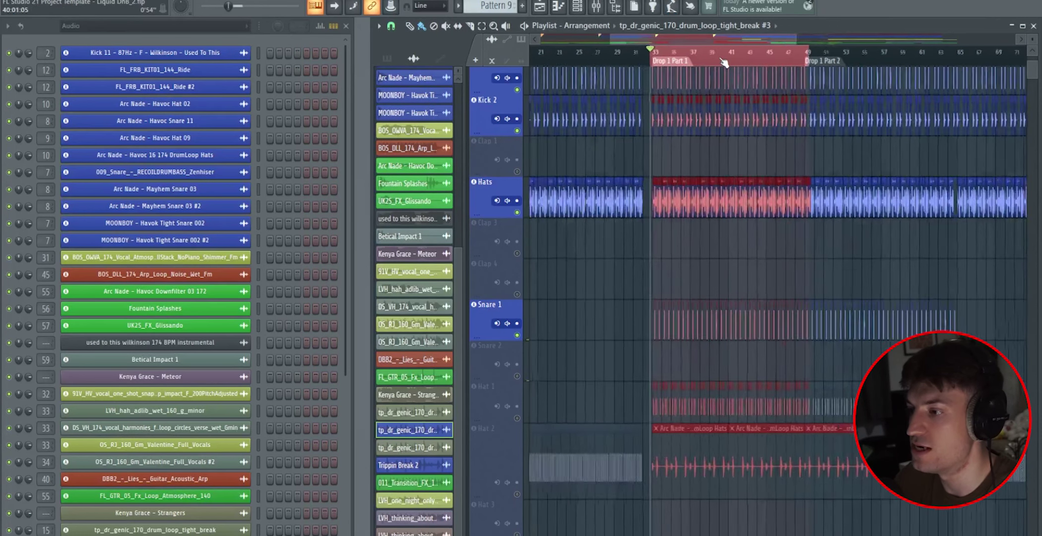
pyautogui.keyDown('ctrl'); pyautogui.click(637, 55); pyautogui.keyUp('ctrl')
pyautogui.scroll(11, 636, 55)
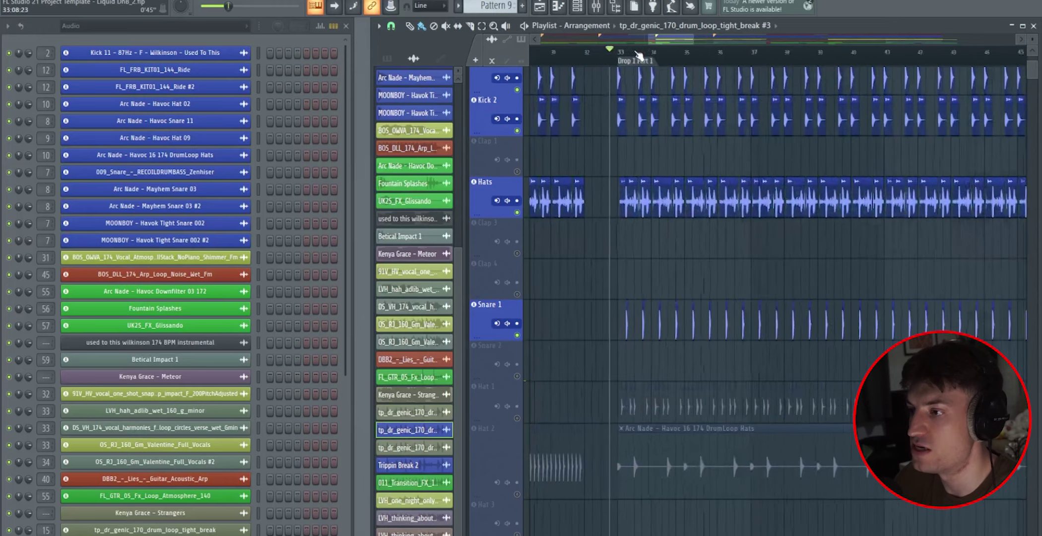
# Play the drums from bar 33
pyautogui.click(593, 52)
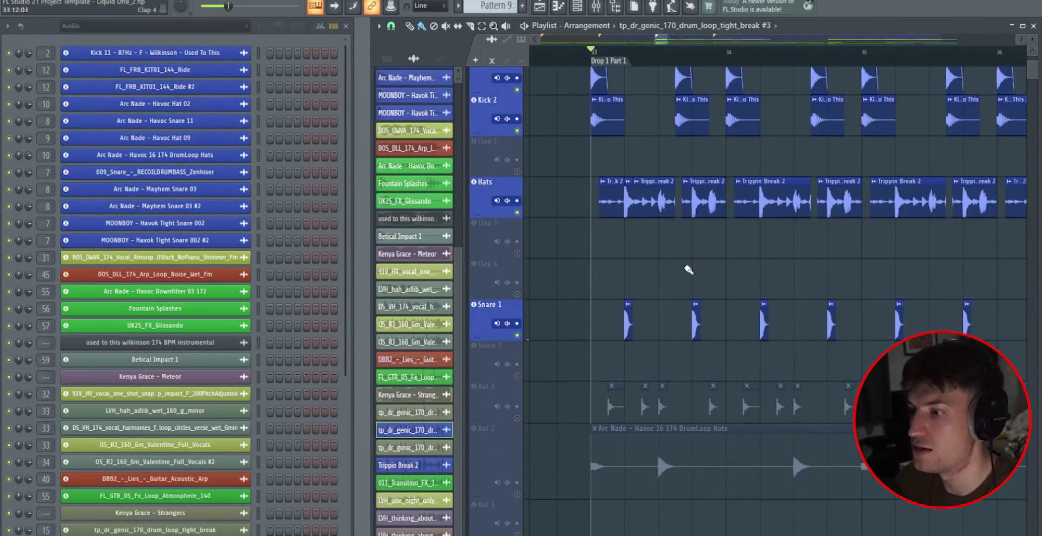
pyautogui.press('space')
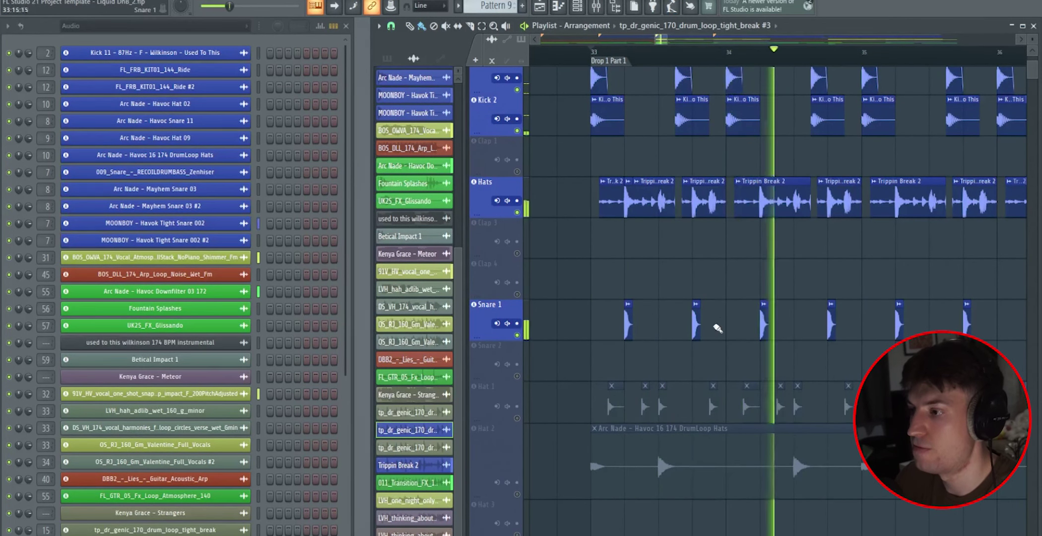
pyautogui.scroll(-3, 525, 337)
pyautogui.press('space')
# Audition the drop with Snare 1 muted, then with Snare 1 unmuted
pyautogui.click(518, 336)
pyautogui.press('space')
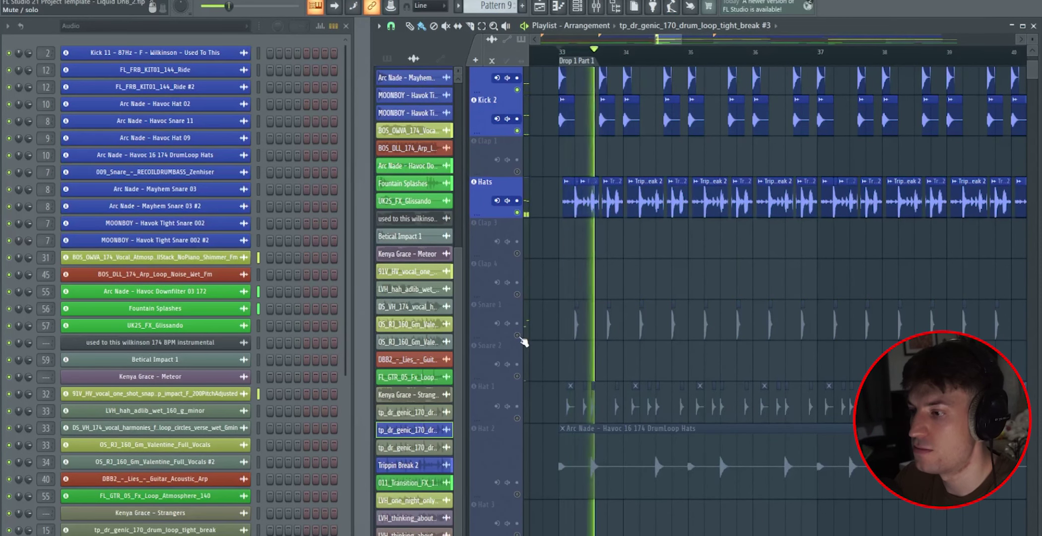
pyautogui.press('space')
pyautogui.click(519, 336)
pyautogui.press('space')
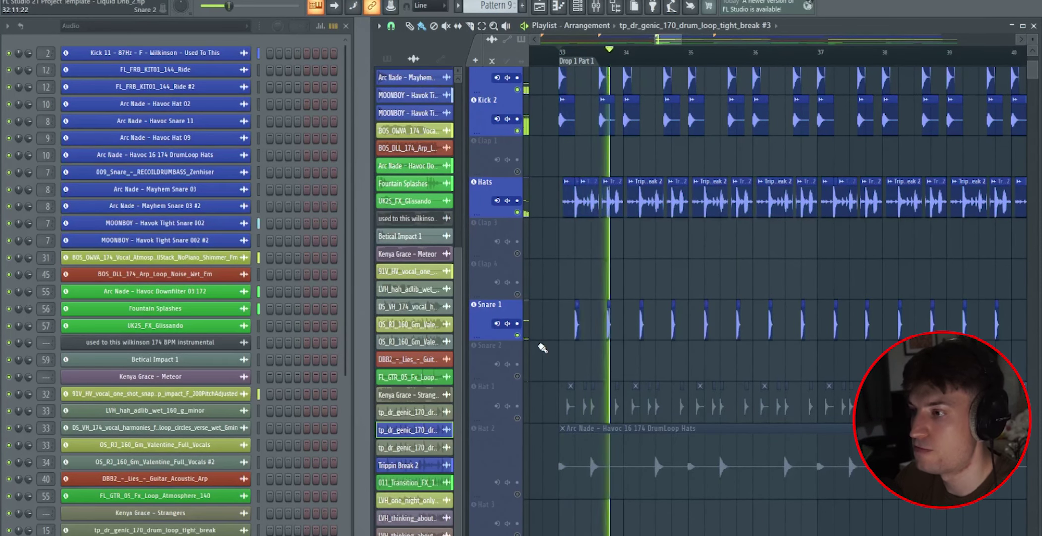
pyautogui.press('space')
pyautogui.scroll(2, 565, 59)
pyautogui.scroll(3, 564, 60)
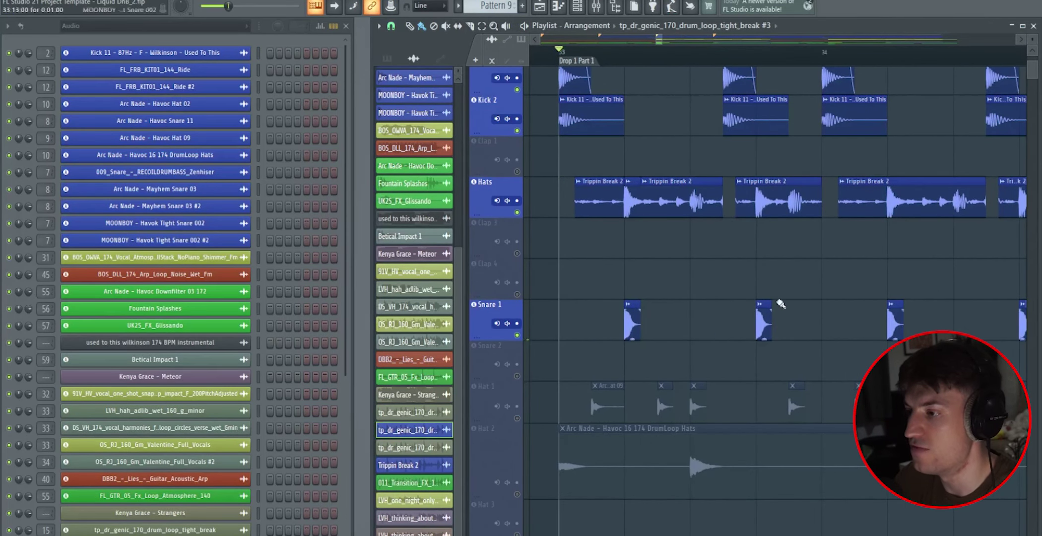
pyautogui.moveTo(661, 41); pyautogui.dragTo(663, 42)
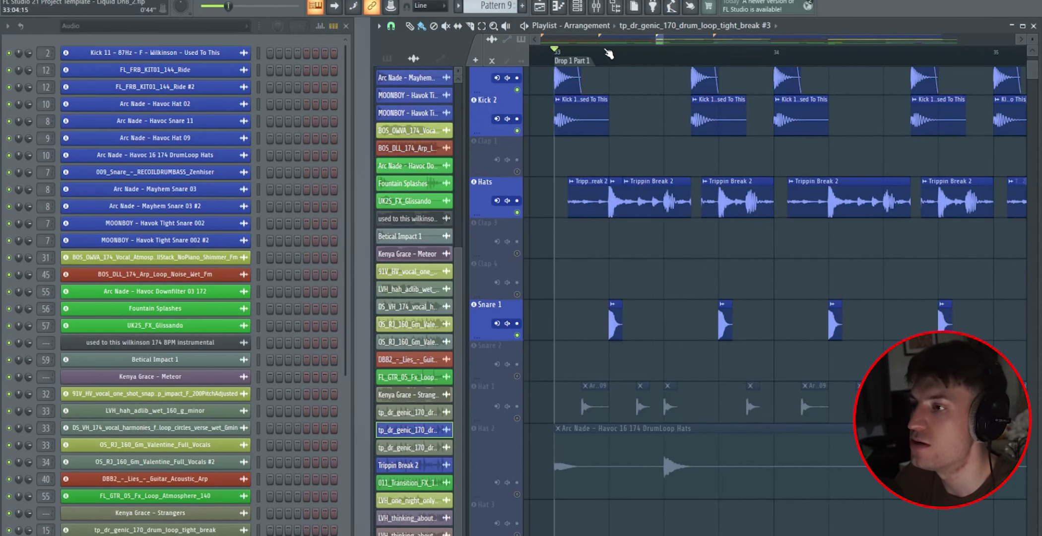
# Unmute the Hat 1 track among the drum lanes
pyautogui.scroll(-5, 609, 52)
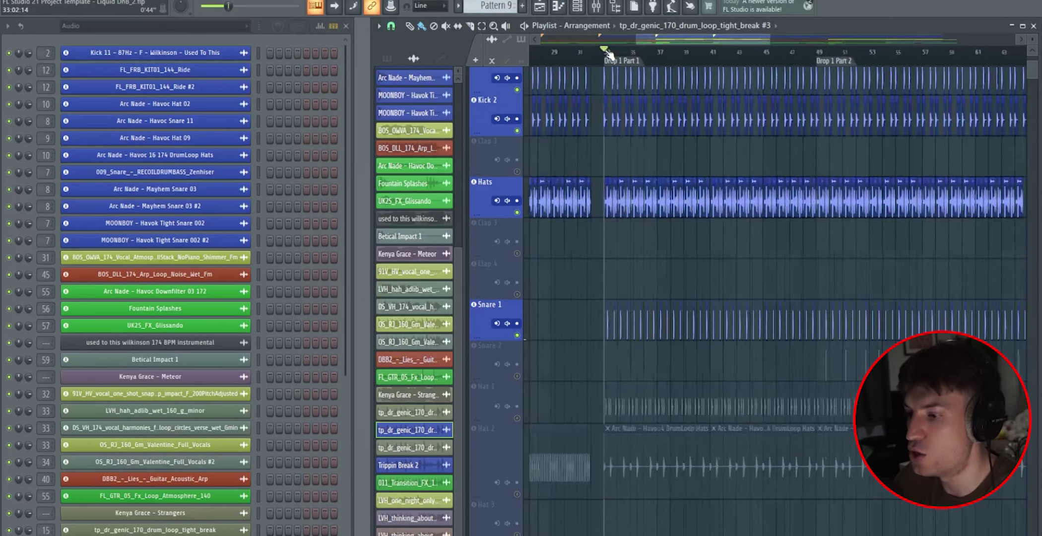
pyautogui.scroll(3, 610, 52)
pyautogui.scroll(-2, 610, 298)
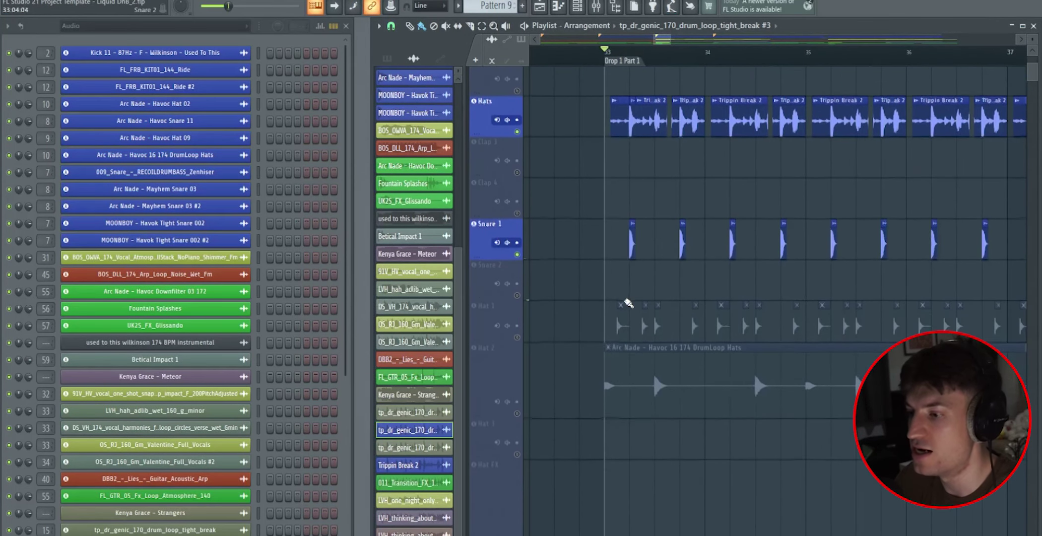
pyautogui.click(516, 336)
pyautogui.scroll(5, 637, 107)
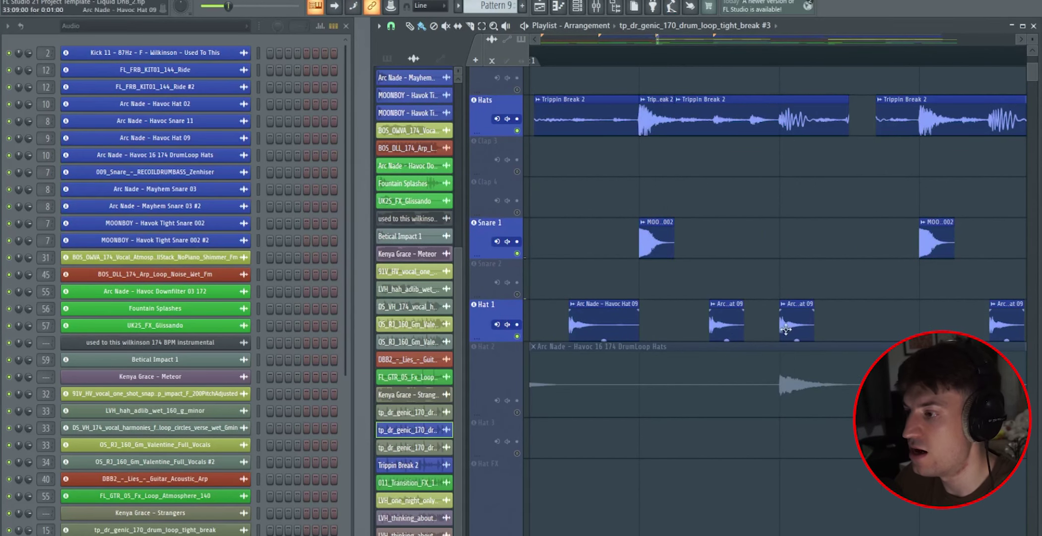
pyautogui.scroll(-2, 742, 267)
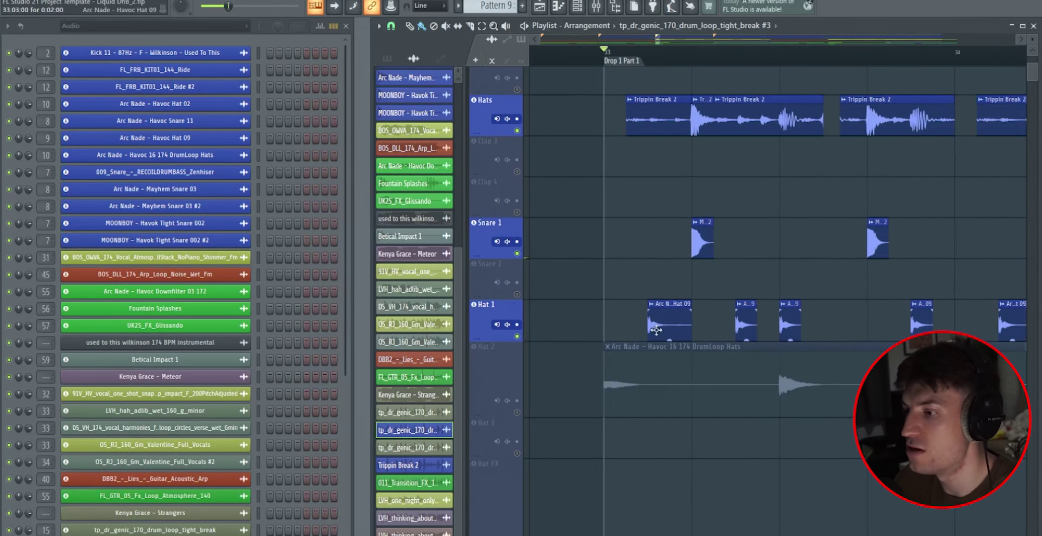
# Switch to a finer snap grid, select four Hat 1 clips, and play the drop from bar 33
pyautogui.click(400, 27)
pyautogui.click(414, 134)
pyautogui.scroll(1, 663, 298)
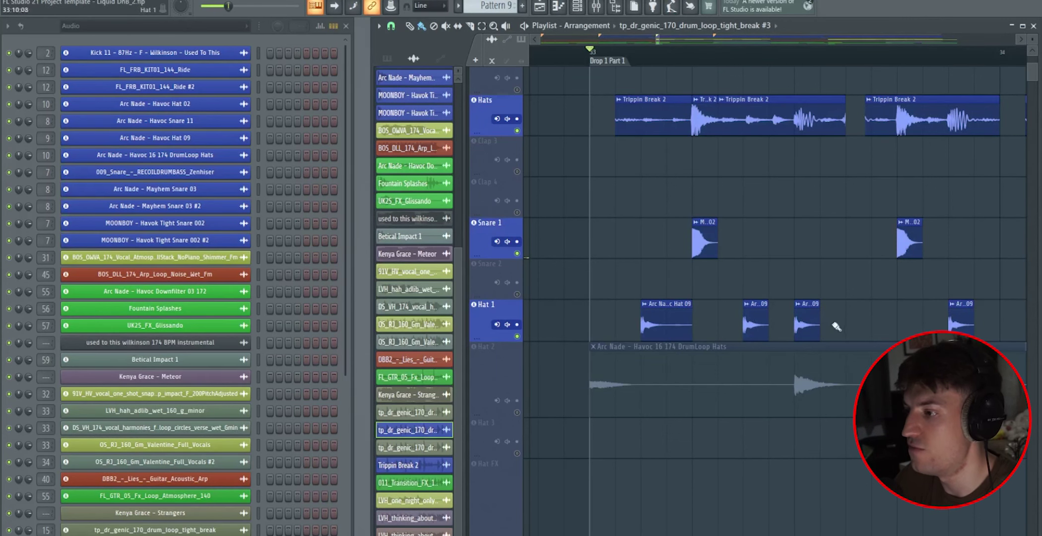
pyautogui.scroll(-1, 668, 53)
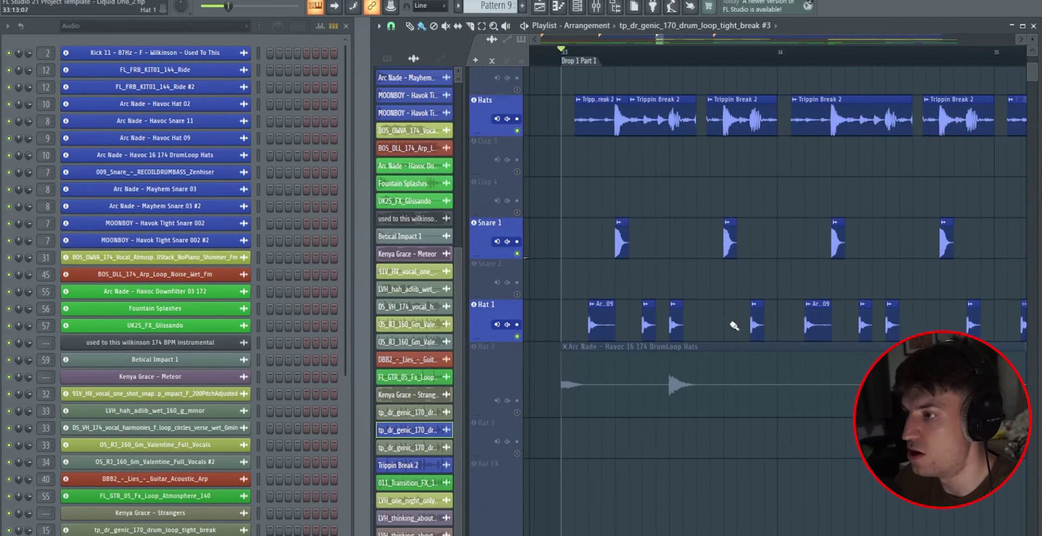
pyautogui.moveTo(778, 324); pyautogui.dragTo(565, 322)
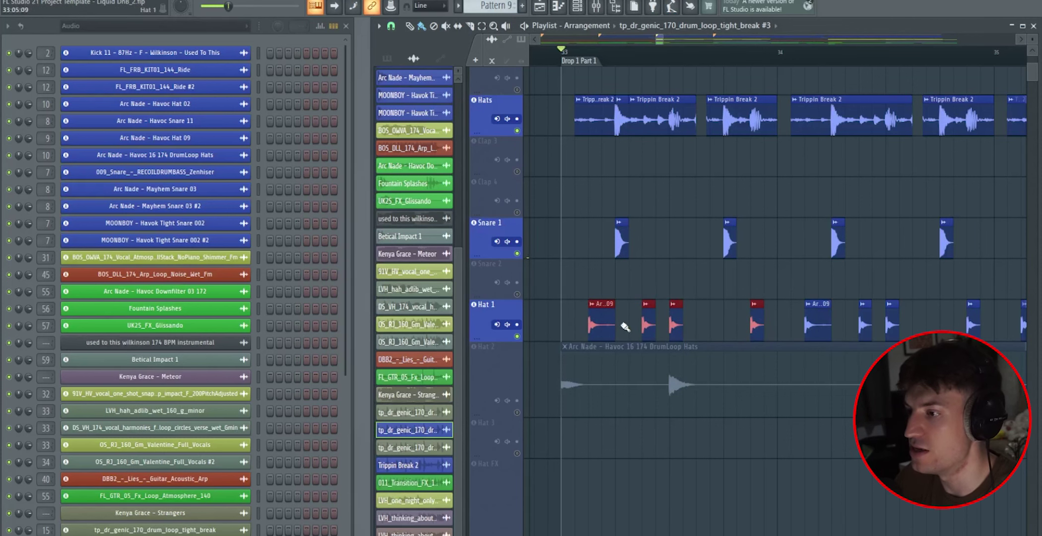
pyautogui.scroll(5, 533, 116)
pyautogui.press('space')
pyautogui.scroll(-4, 603, 257)
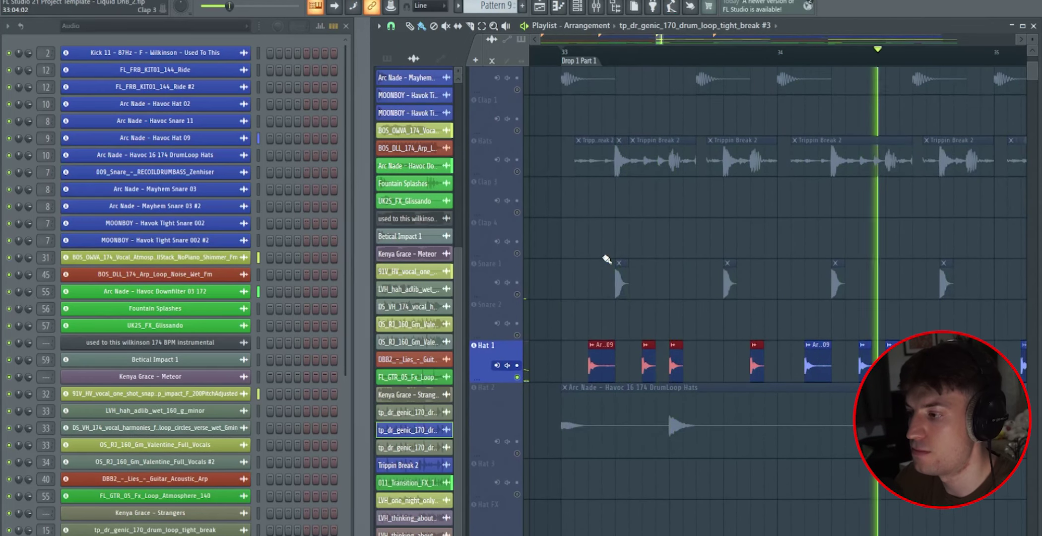
pyautogui.press('space')
# Unmute Snare 1, Hats, Kick 2 and Kick 1 and play the drop
pyautogui.scroll(5, 590, 68)
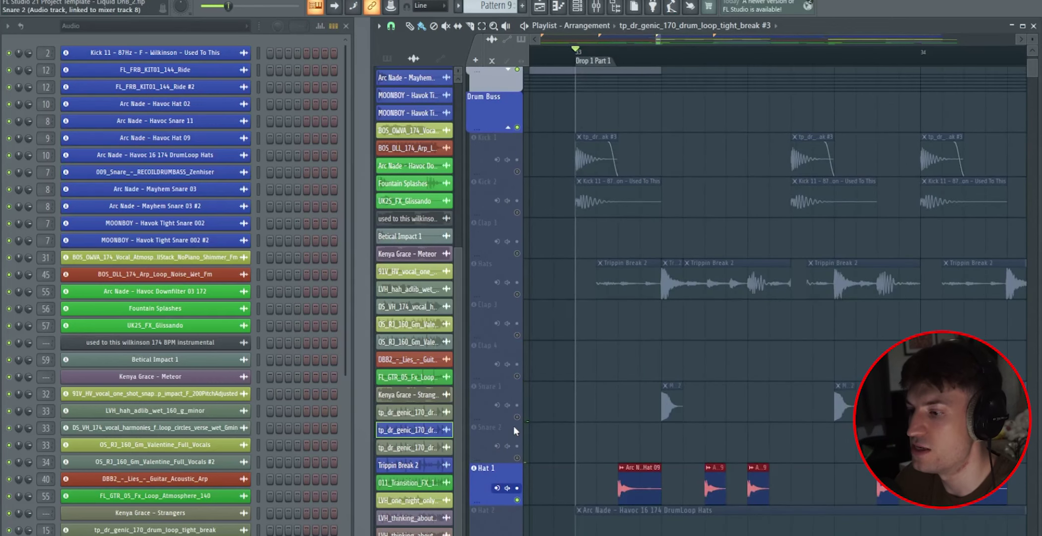
pyautogui.click(519, 399)
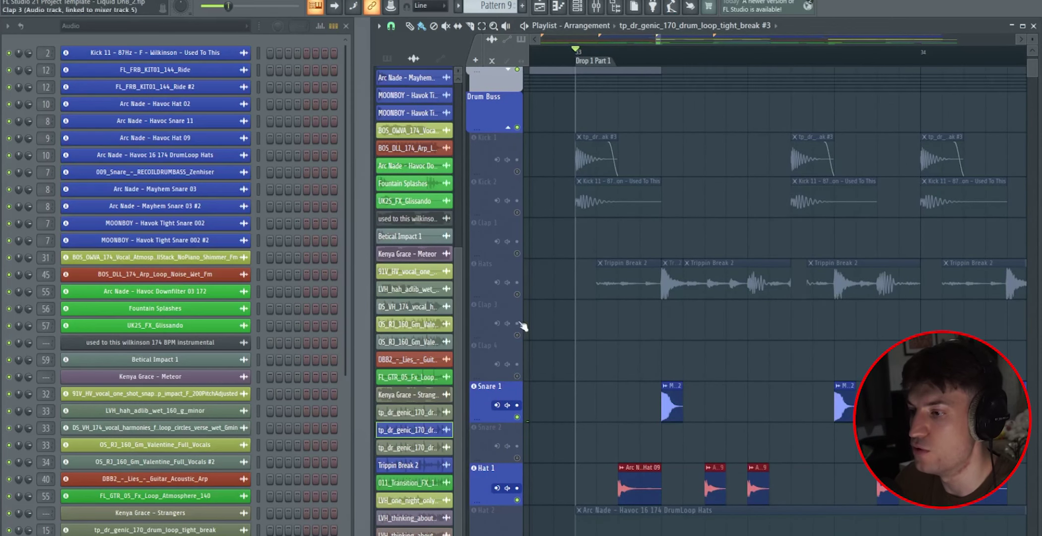
pyautogui.click(516, 294)
pyautogui.click(516, 213)
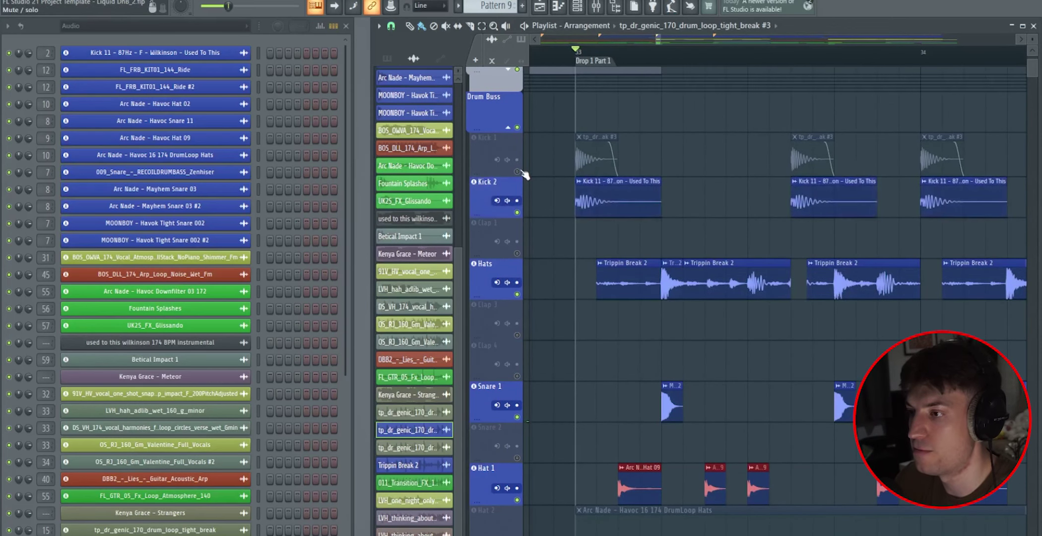
pyautogui.click(517, 171)
pyautogui.press('space')
pyautogui.scroll(-4, 749, 293)
pyautogui.scroll(2, 832, 281)
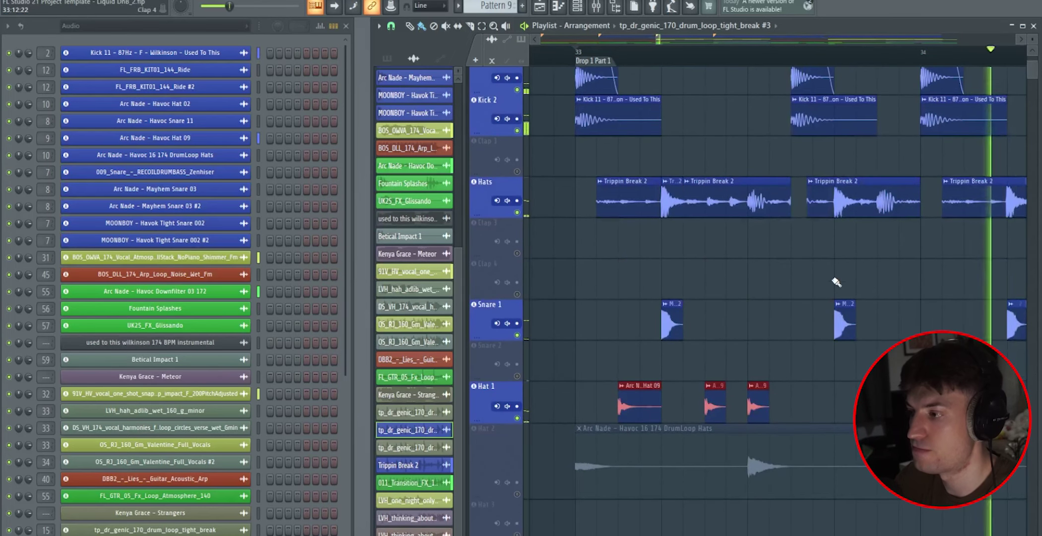
pyautogui.press('space')
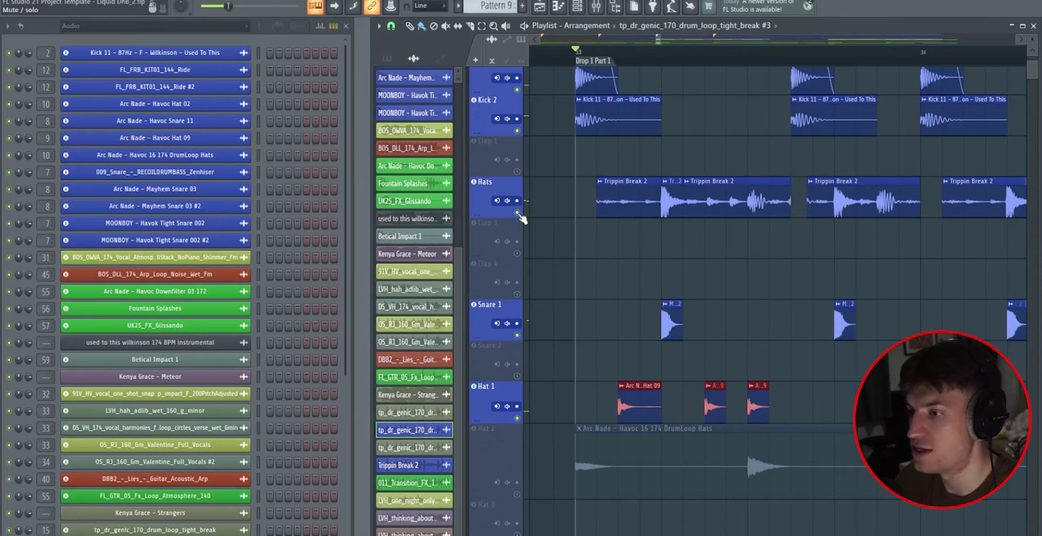
# Audition the drop with Hats muted, then Hat 1 muted, restoring each afterward
pyautogui.click(517, 213)
pyautogui.press('space')
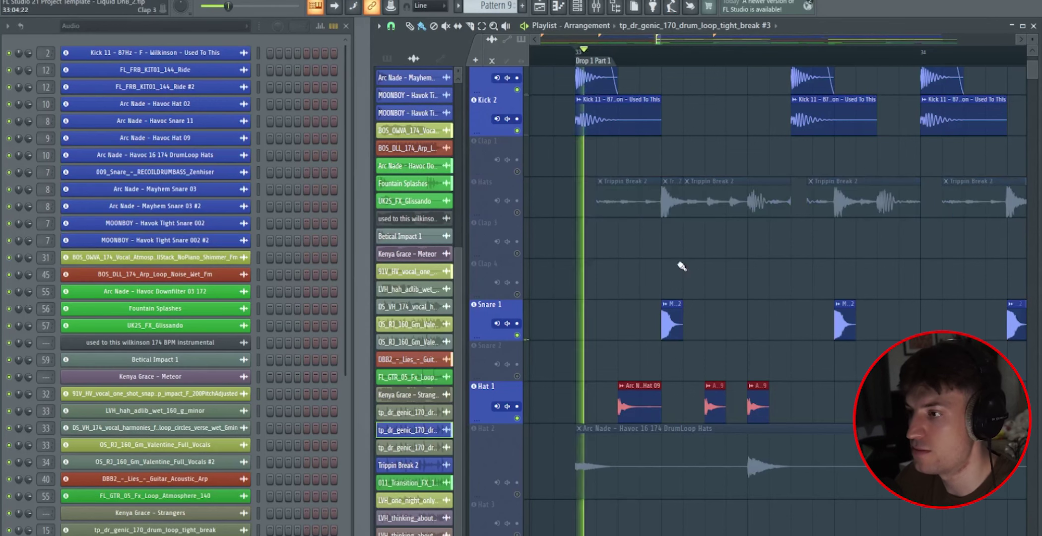
pyautogui.press('space')
pyautogui.click(517, 214)
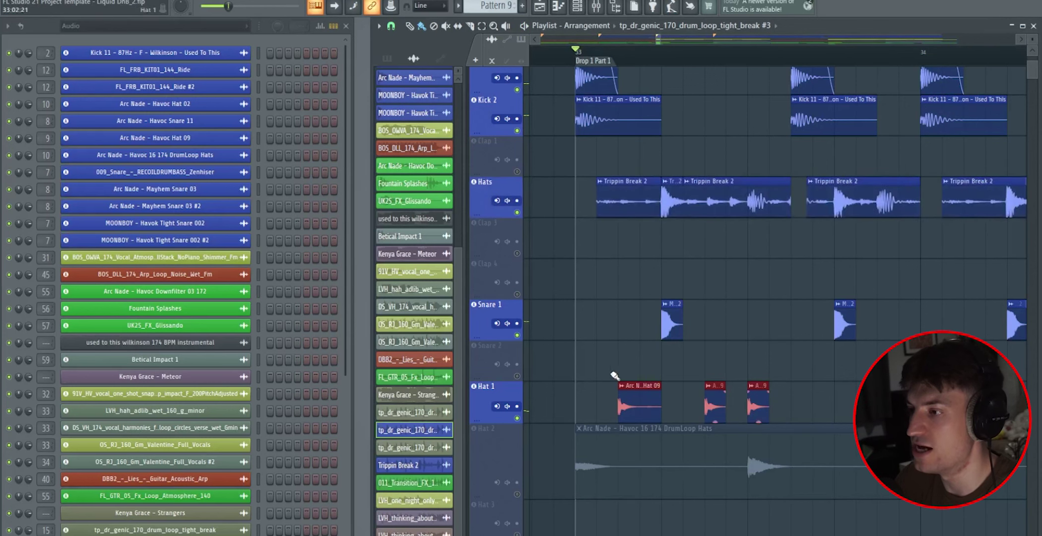
pyautogui.press('space')
pyautogui.press('space')
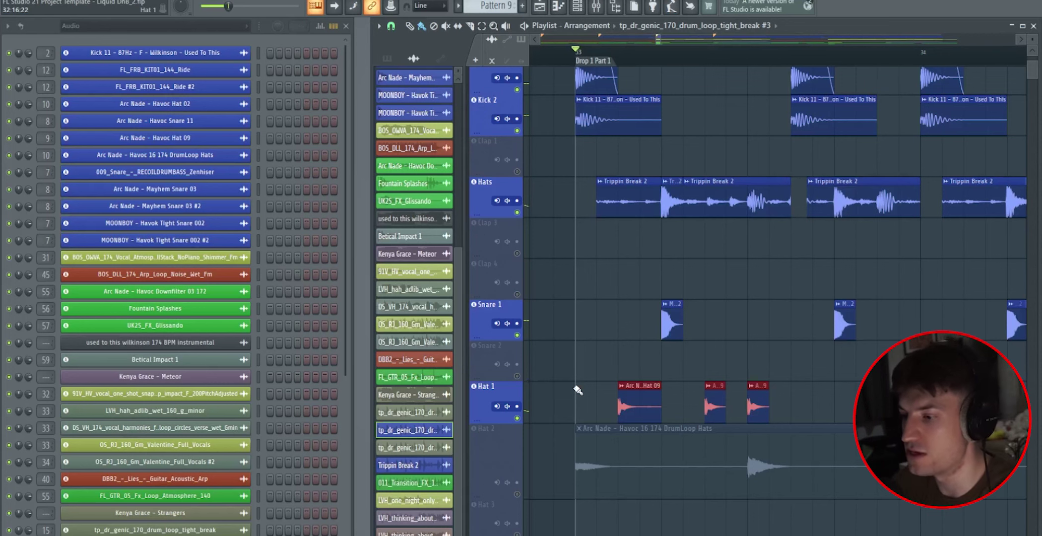
pyautogui.click(517, 418)
pyautogui.press('space')
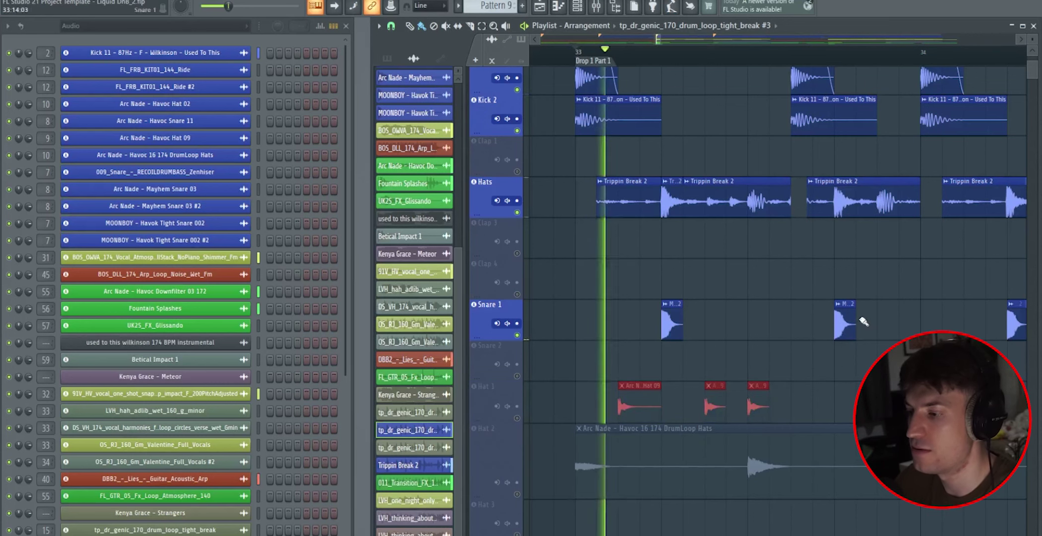
pyautogui.press('space')
pyautogui.click(517, 418)
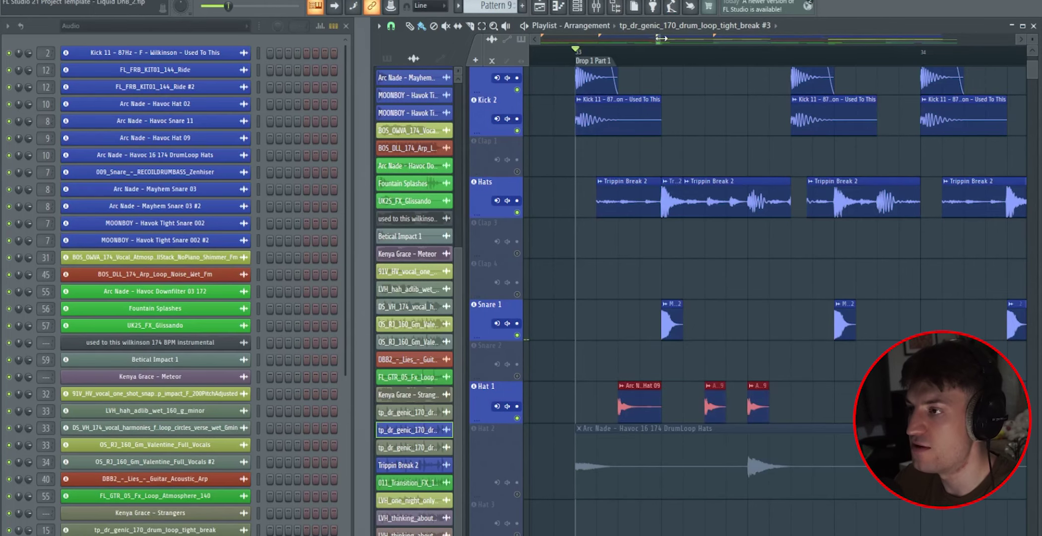
# Unmute the Hat 2 drum loop, play from bar 33, and zoom the playlist out to more bars
pyautogui.moveTo(661, 38); pyautogui.dragTo(676, 38)
pyautogui.scroll(-2, 577, 372)
pyautogui.click(518, 413)
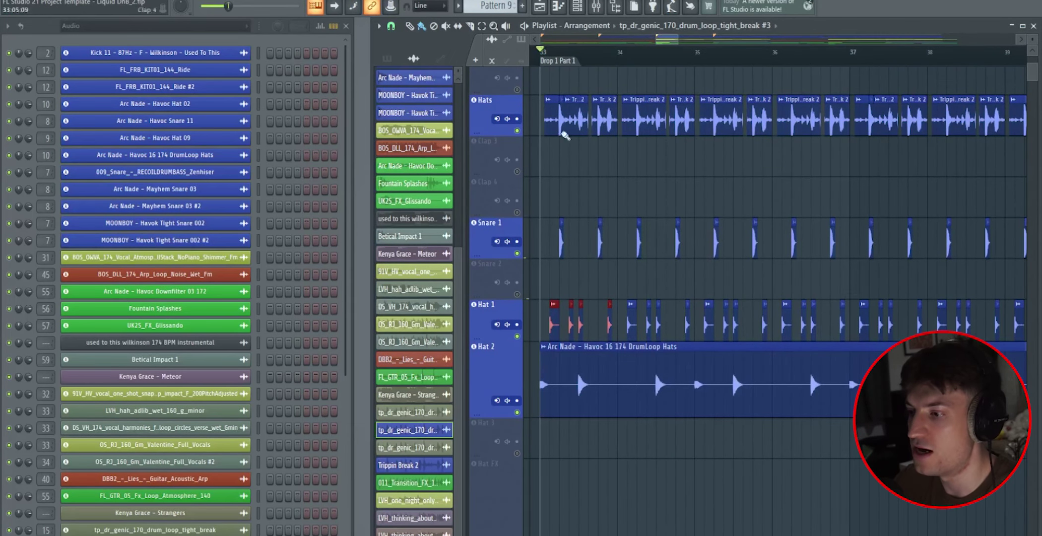
pyautogui.scroll(3, 549, 53)
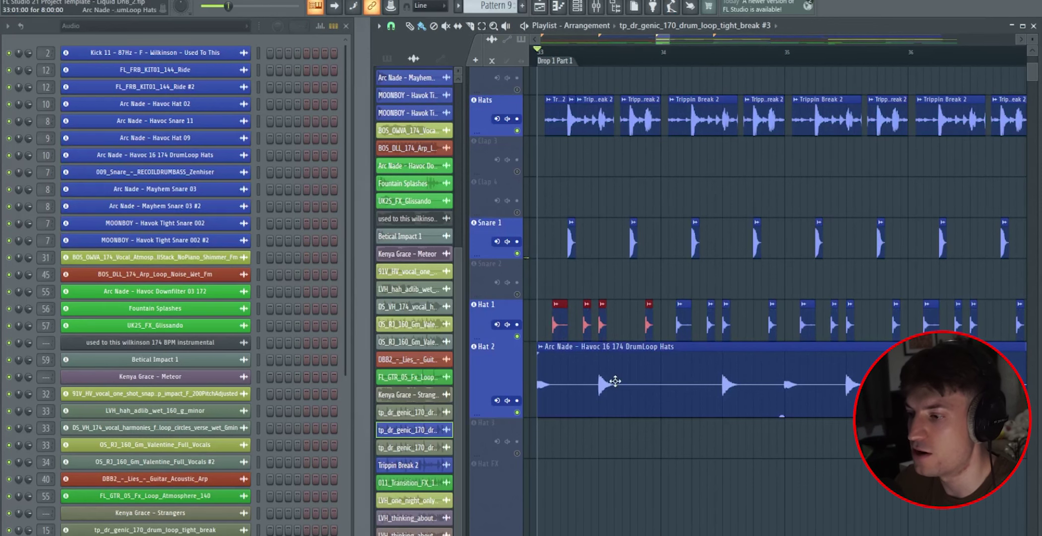
pyautogui.scroll(-1, 565, 344)
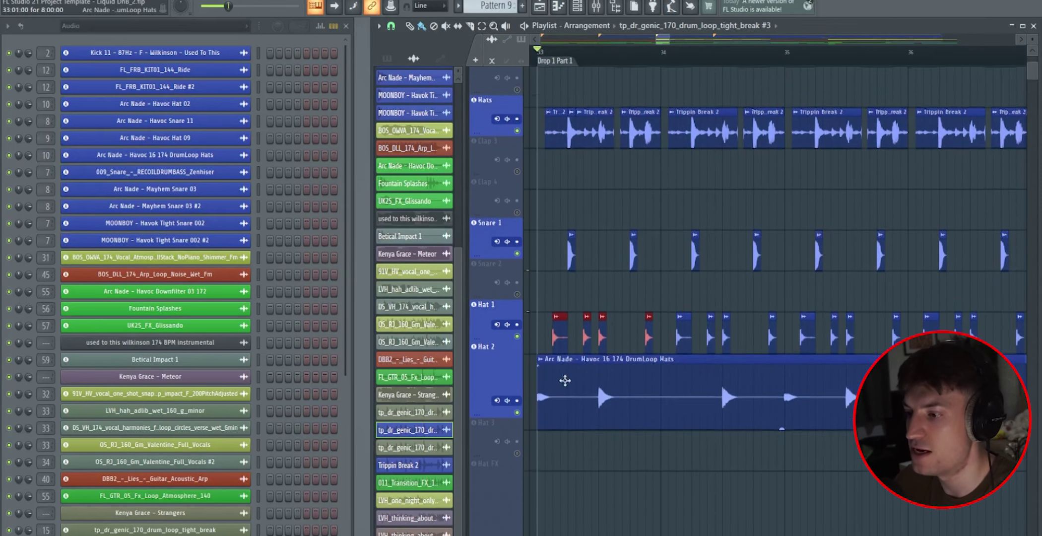
pyautogui.scroll(2, 566, 380)
pyautogui.press('space')
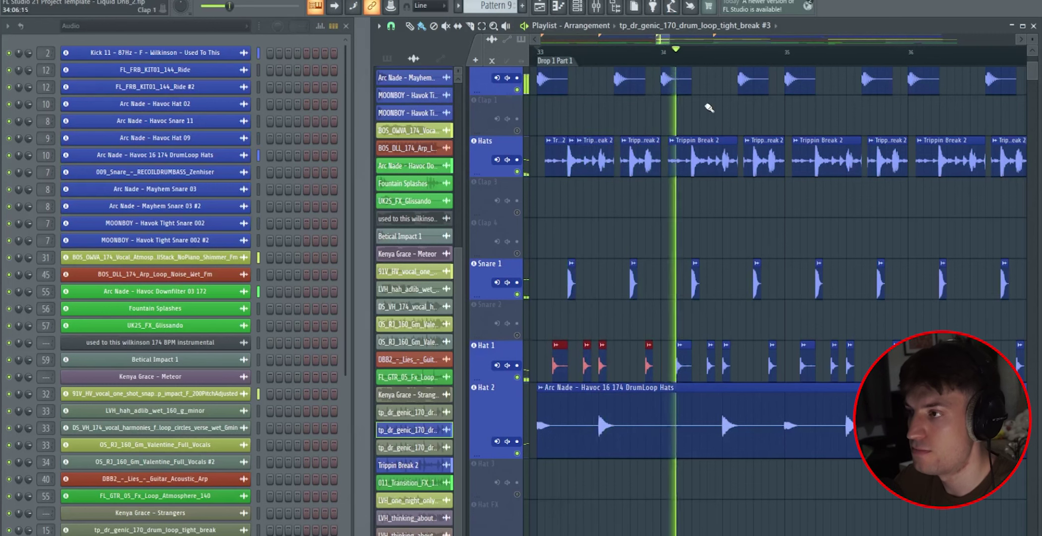
pyautogui.moveTo(670, 39); pyautogui.dragTo(682, 40)
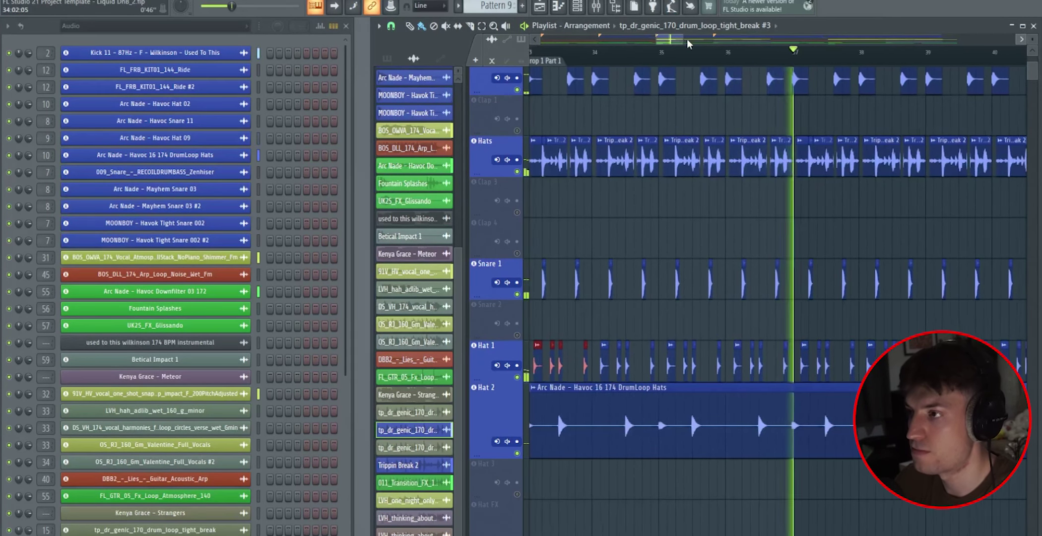
pyautogui.moveTo(687, 44); pyautogui.dragTo(704, 44)
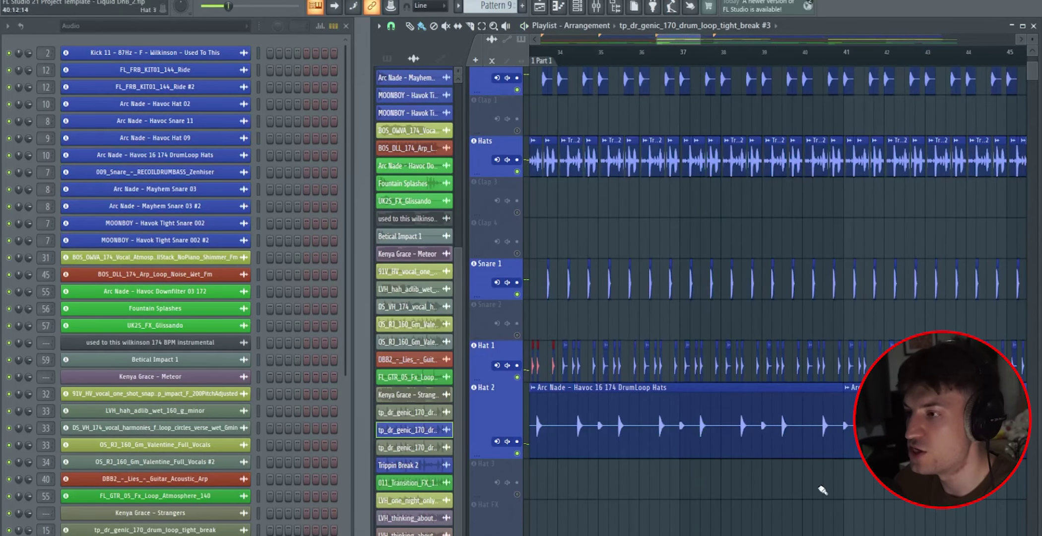
pyautogui.moveTo(699, 37); pyautogui.dragTo(803, 38)
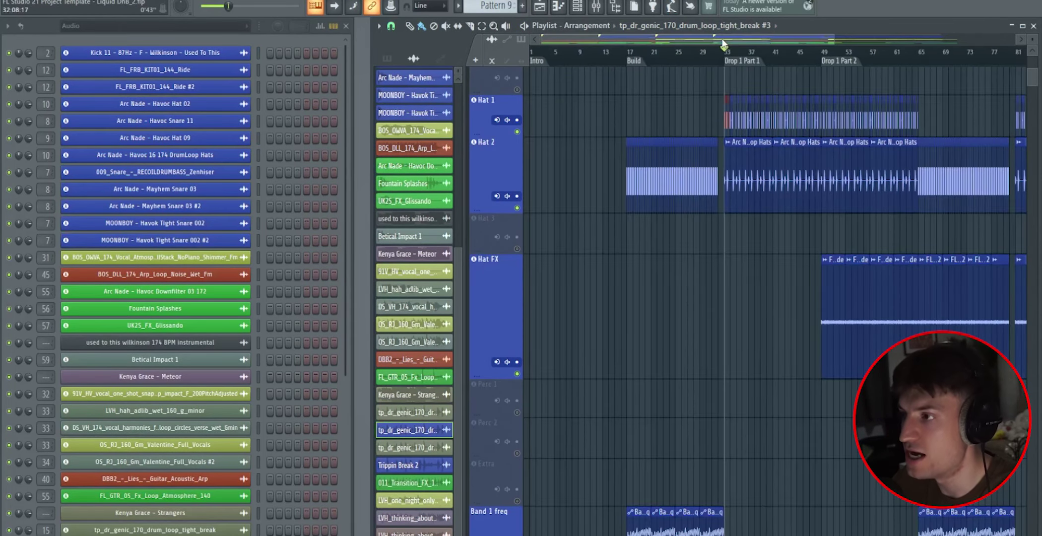
# Select the Drop 1 Part 2 section (bars 49–65) and set snapping to Beat
pyautogui.moveTo(726, 42); pyautogui.dragTo(802, 44)
pyautogui.scroll(4, 746, 58)
pyautogui.doubleClick(643, 60)
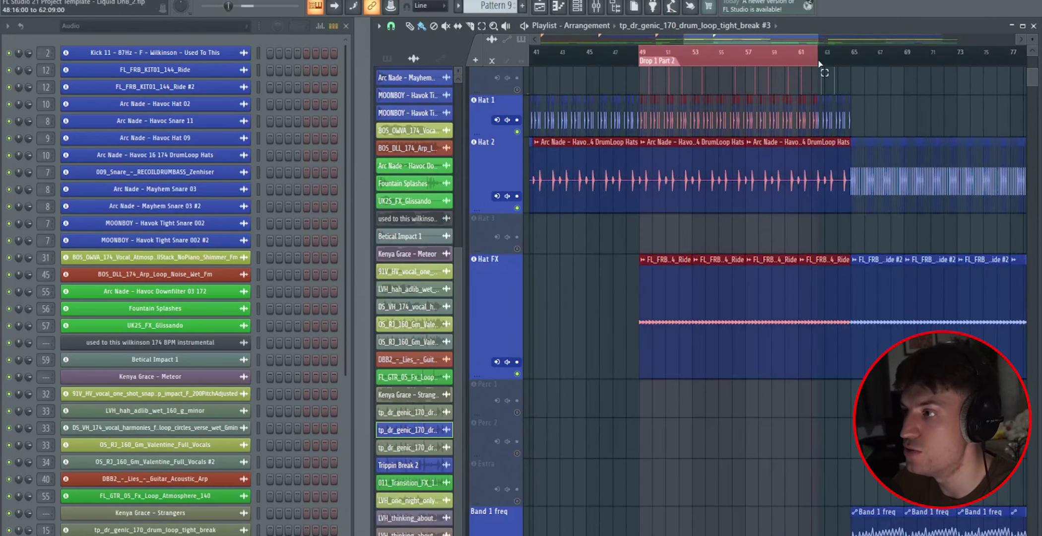
pyautogui.click(397, 27)
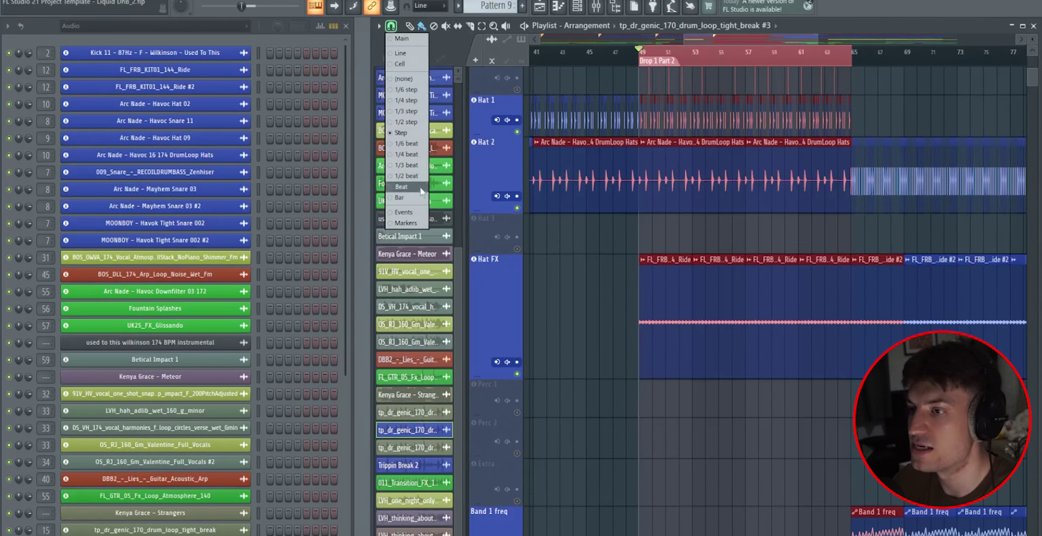
pyautogui.click(417, 190)
# Play Drop 1 Part 2 from bar 49, then stop
pyautogui.scroll(4, 654, 67)
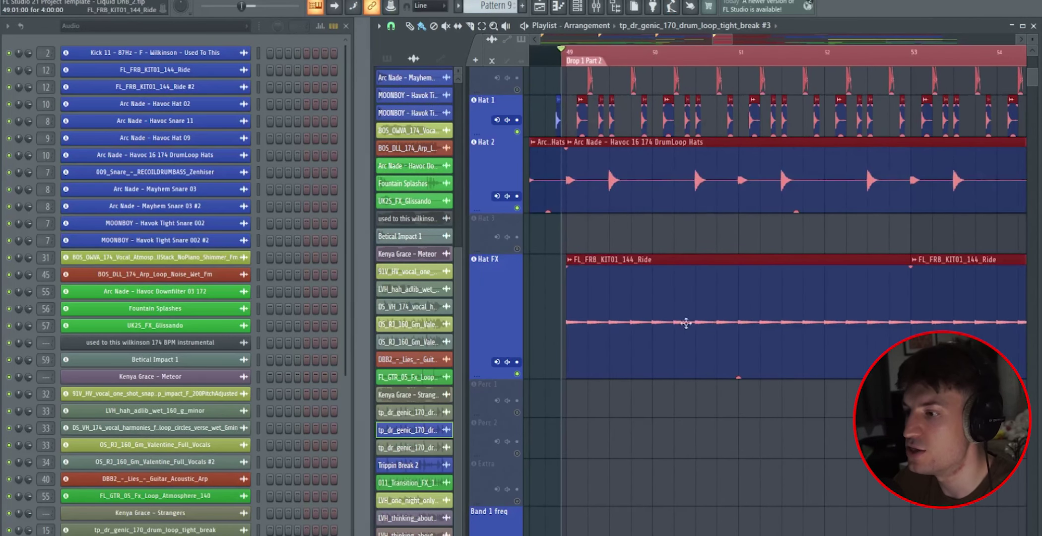
pyautogui.click(567, 51)
pyautogui.scroll(2, 568, 52)
pyautogui.scroll(2, 569, 54)
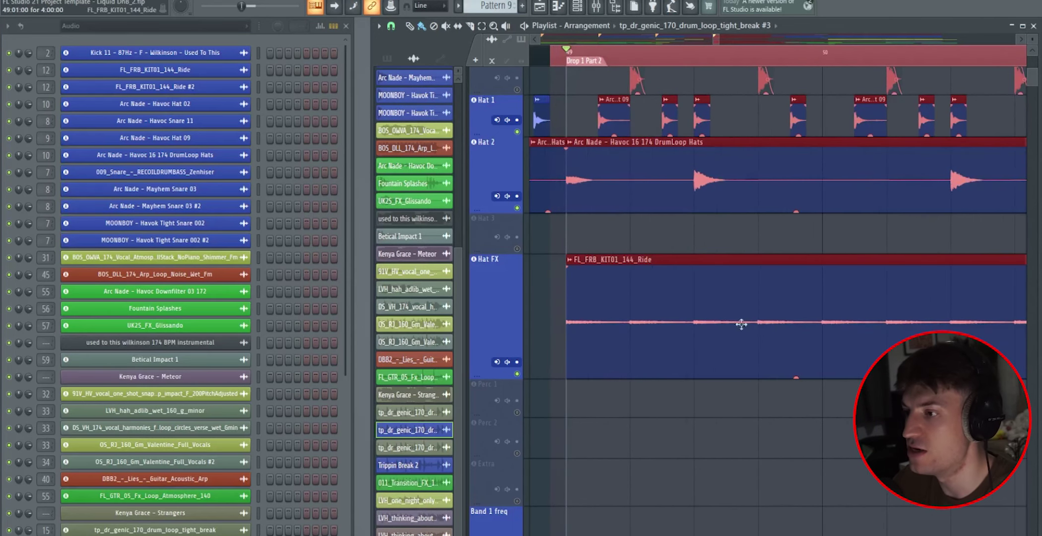
pyautogui.scroll(-4, 578, 154)
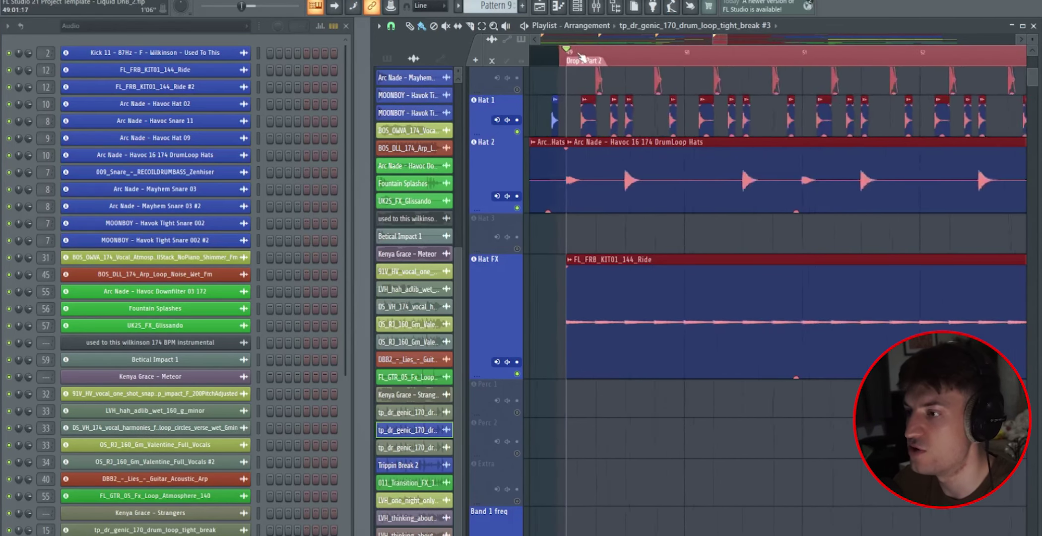
pyautogui.press('space')
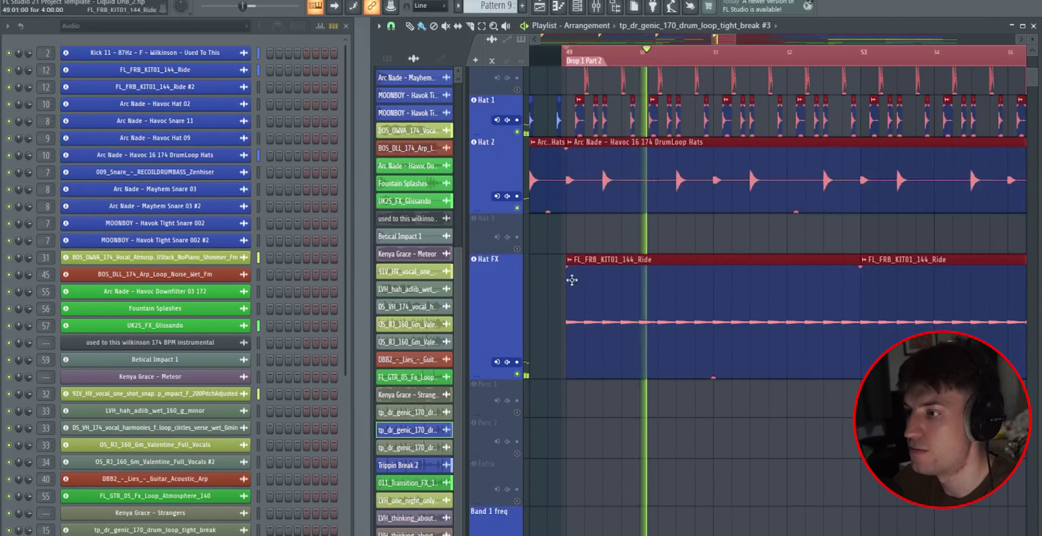
pyautogui.scroll(2, 525, 301)
pyautogui.press('space')
# Mute Hat 2, Hat 1, Snare 1, Hats and Kick 2 and play the Hat FX ride alone
pyautogui.click(517, 289)
pyautogui.click(517, 213)
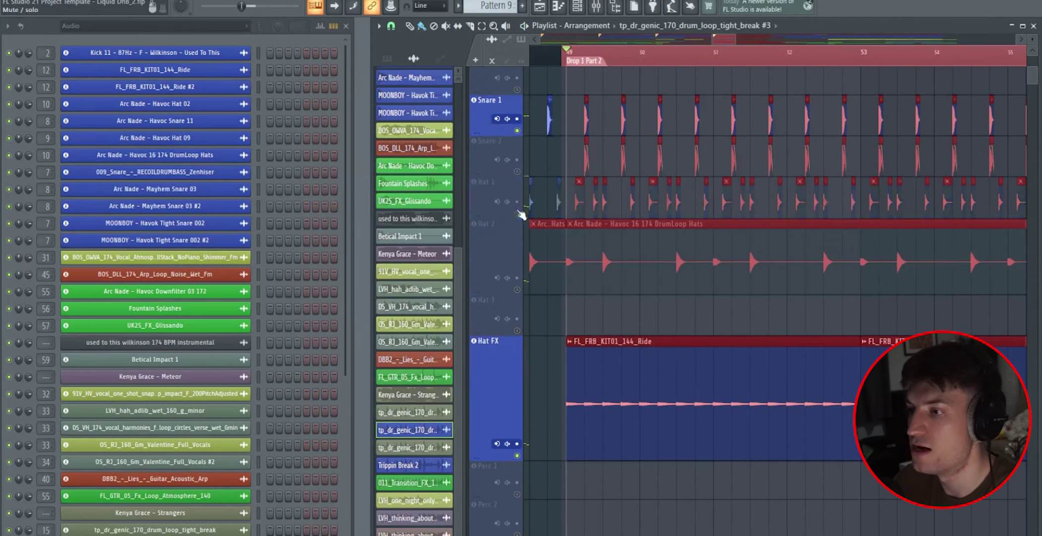
pyautogui.click(517, 131)
pyautogui.scroll(7, 518, 148)
pyautogui.click(517, 295)
pyautogui.click(517, 212)
pyautogui.scroll(-8, 623, 271)
pyautogui.press('space')
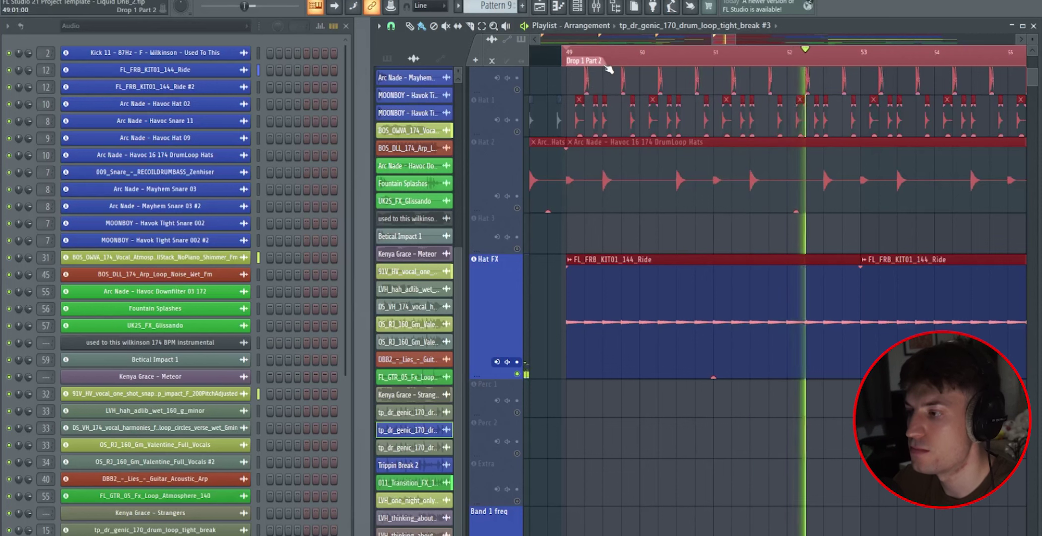
pyautogui.press('space')
# Unmute Hat 2, Hat 1, Snare 2, Snare 1, Hats and Kick 2 again
pyautogui.scroll(-5, 615, 59)
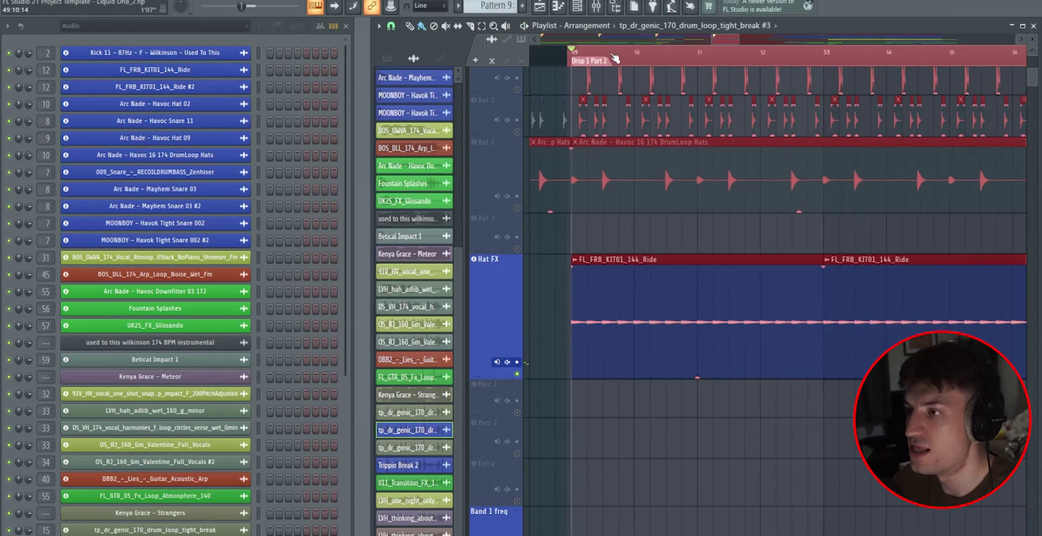
pyautogui.click(518, 208)
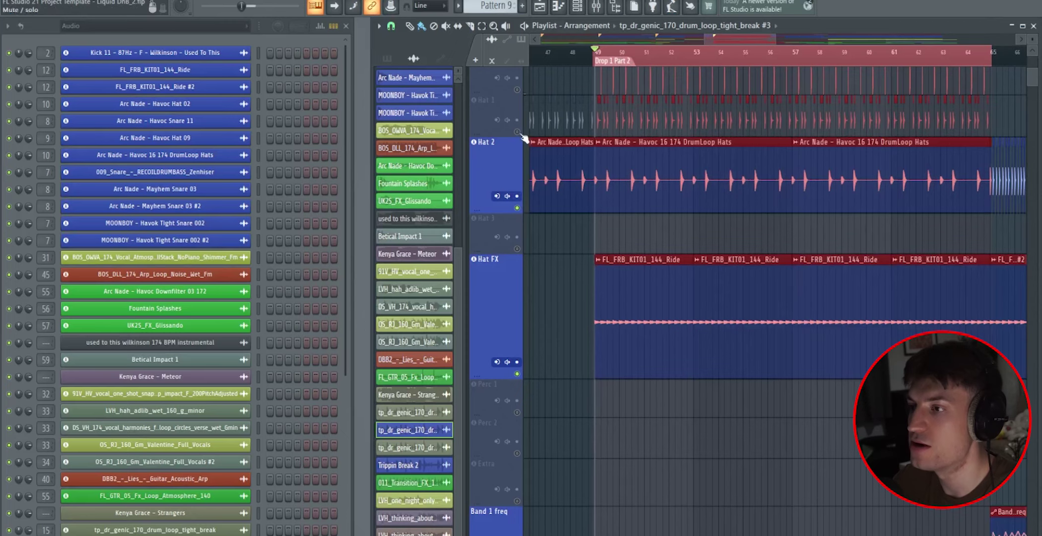
pyautogui.click(517, 132)
pyautogui.click(517, 90)
pyautogui.scroll(7, 640, 204)
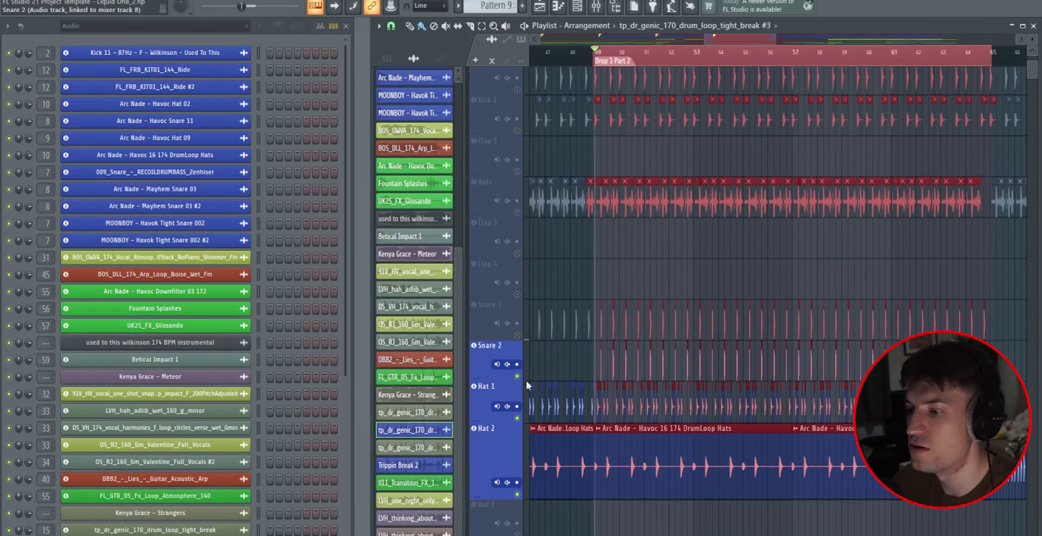
pyautogui.keyDown('ctrl'); pyautogui.click(518, 337); pyautogui.keyUp('ctrl')
pyautogui.keyDown('ctrl'); pyautogui.click(521, 219); pyautogui.keyUp('ctrl')
pyautogui.scroll(2, 518, 228)
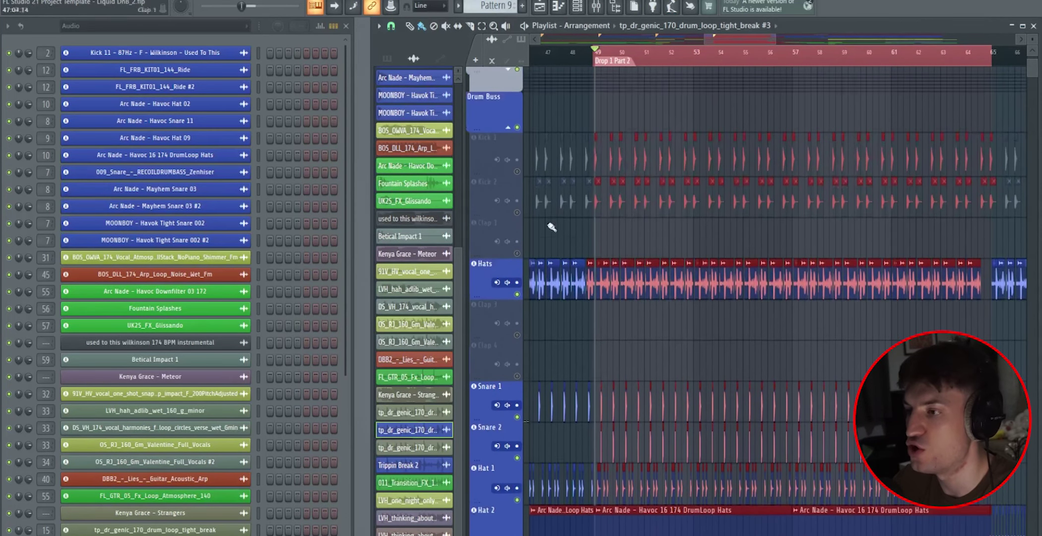
pyautogui.click(517, 214)
pyautogui.scroll(-8, 526, 218)
pyautogui.scroll(-2, 702, 58)
pyautogui.moveTo(754, 39); pyautogui.dragTo(975, 39)
# Clear the clip and bar 57–65 selections and zoom out to bars 41–121 back to Drop 1 Part 1
pyautogui.keyDown('ctrl'); pyautogui.click(685, 128); pyautogui.keyUp('ctrl')
pyautogui.keyDown('ctrl'); pyautogui.click(623, 65); pyautogui.keyUp('ctrl')
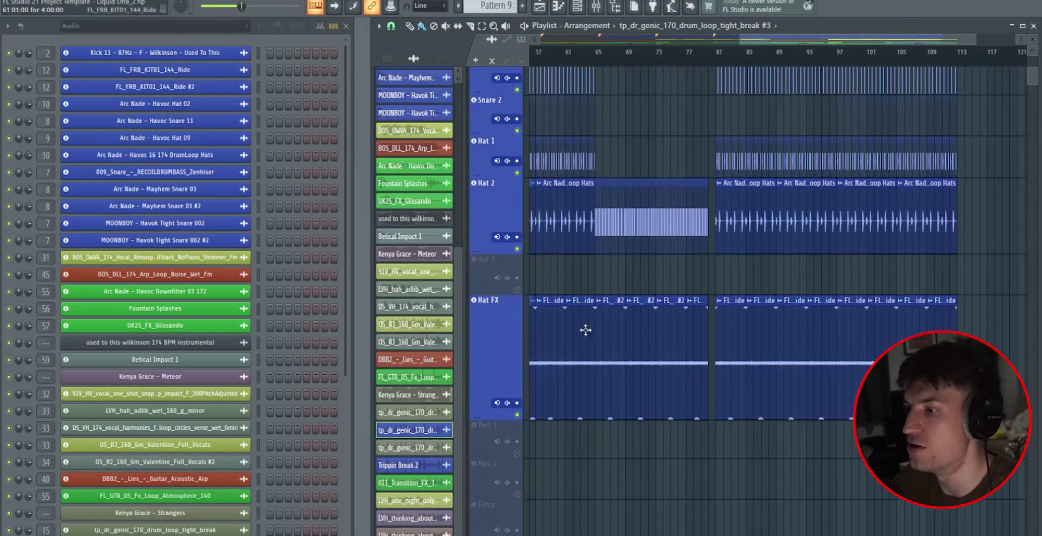
pyautogui.moveTo(738, 39); pyautogui.dragTo(679, 38)
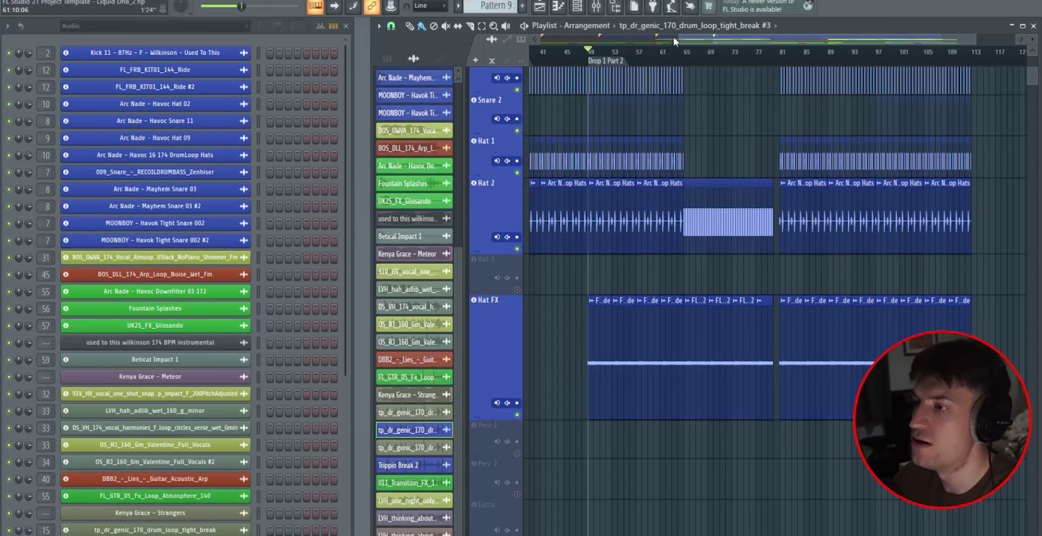
pyautogui.moveTo(674, 40); pyautogui.dragTo(606, 40)
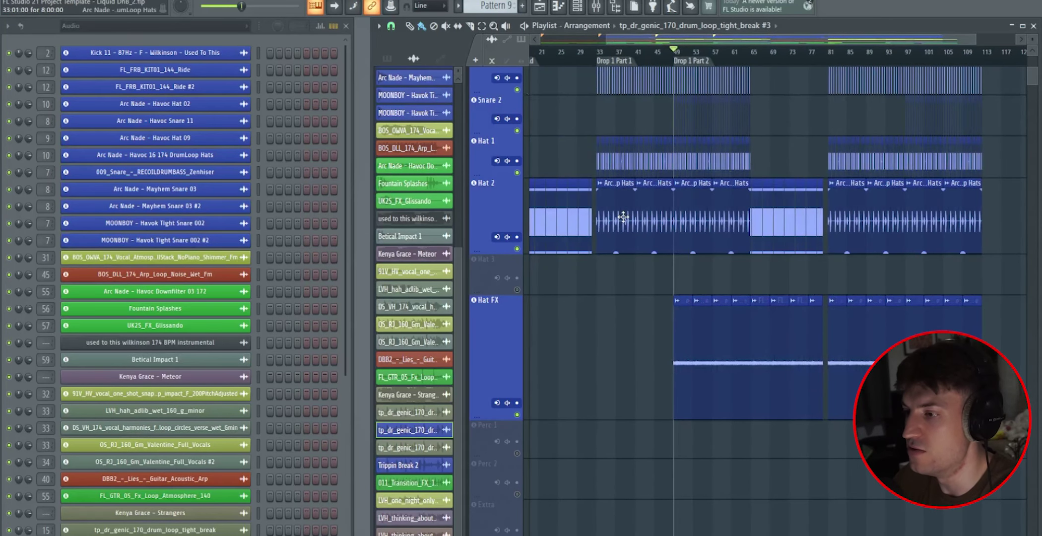
pyautogui.scroll(-4, 596, 326)
pyautogui.scroll(5, 769, 53)
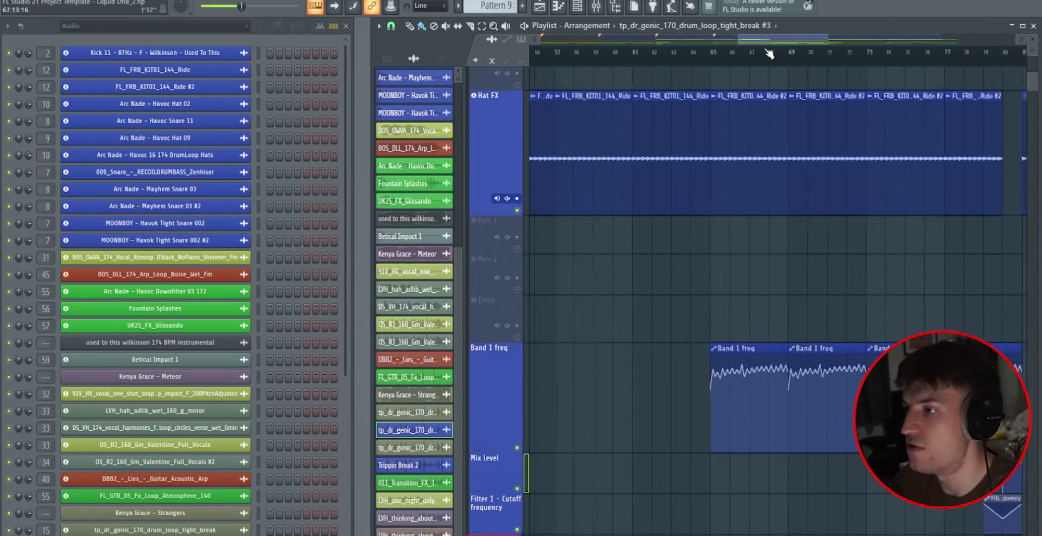
# Select bars 65–80 and view the Ride #2 channel's level and group settings
pyautogui.moveTo(715, 62); pyautogui.dragTo(1004, 59)
pyautogui.doubleClick(735, 128)
pyautogui.moveTo(204, 91); pyautogui.dragTo(448, 95)
pyautogui.click(302, 115)
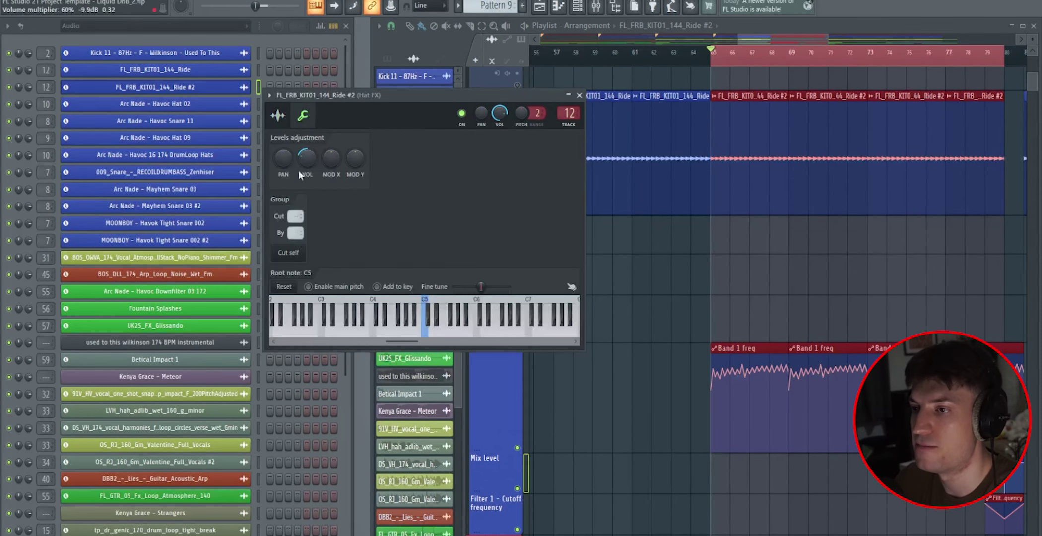
pyautogui.click(578, 95)
# Check the Ride #2 clip options, then reopen the channel's level and group settings
pyautogui.click(714, 95)
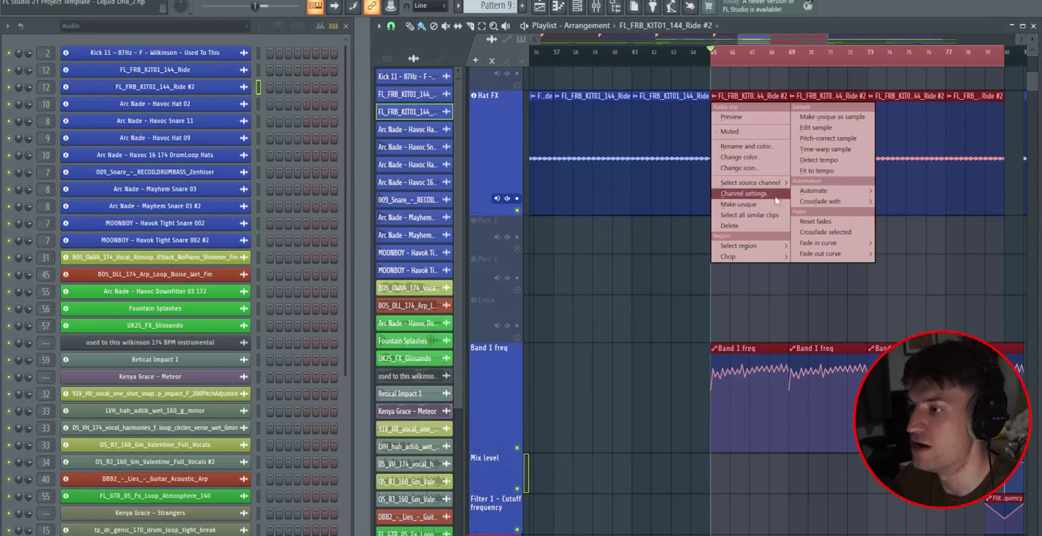
pyautogui.click(750, 43)
pyautogui.doubleClick(753, 120)
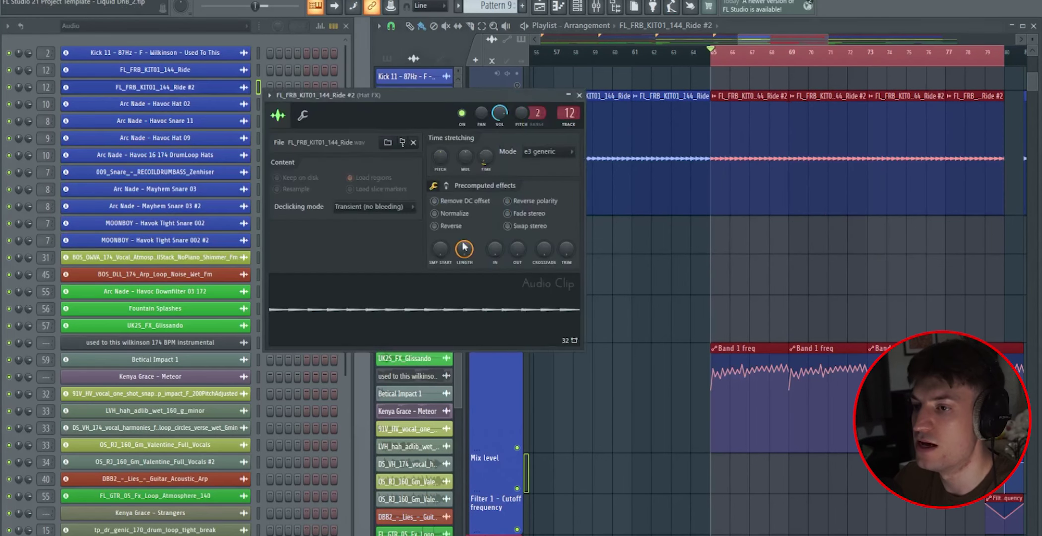
pyautogui.click(303, 115)
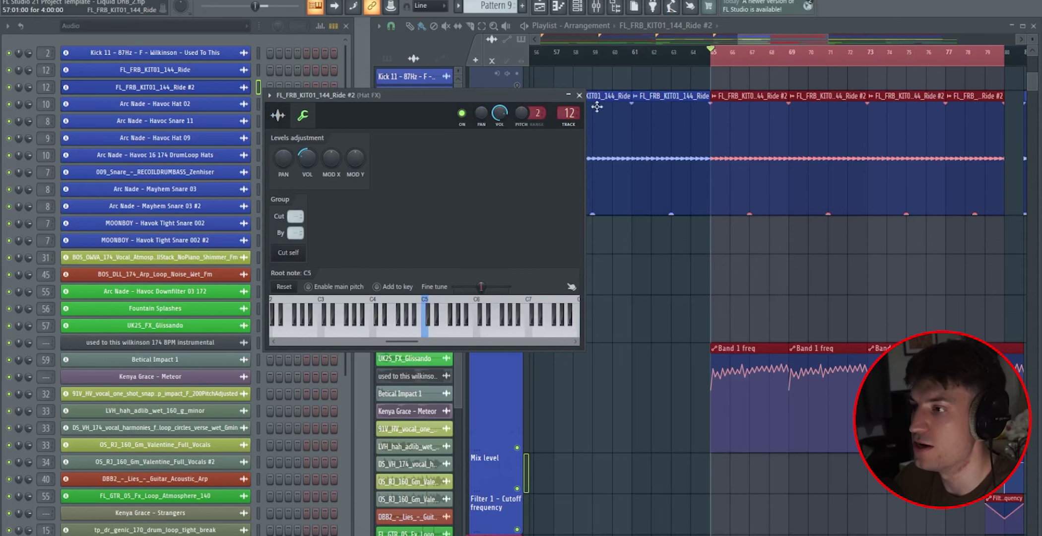
# Close the Ride #2 channel settings and scroll the playlist to bars 29–33
pyautogui.click(579, 95)
pyautogui.scroll(-4, 656, 68)
pyautogui.scroll(3, 670, 64)
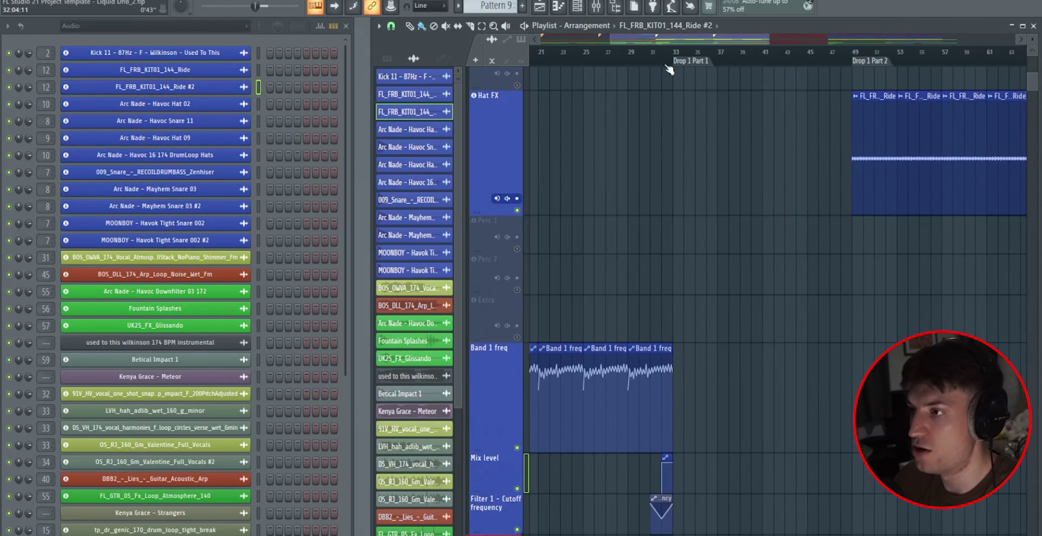
pyautogui.scroll(-4, 650, 128)
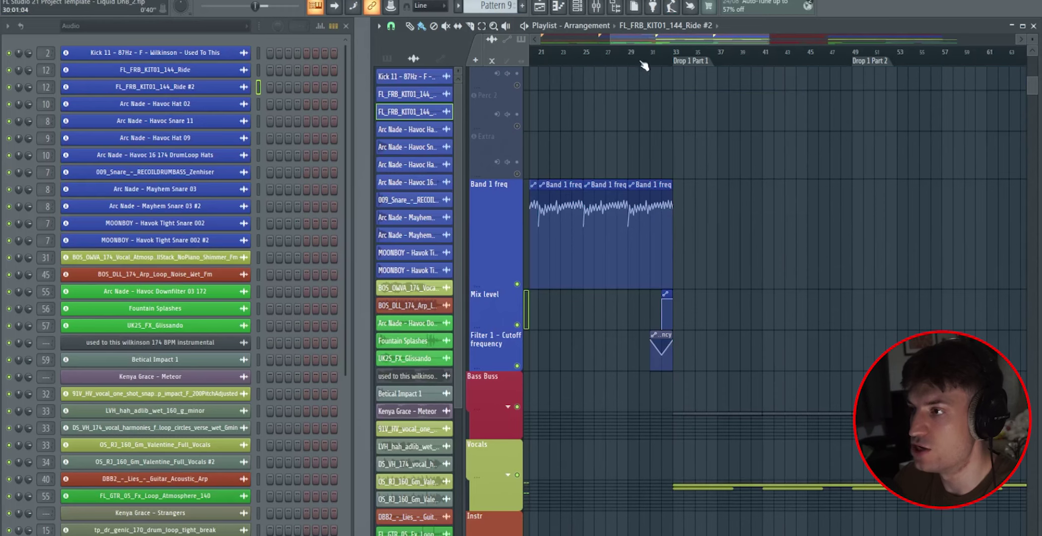
pyautogui.scroll(3, 643, 65)
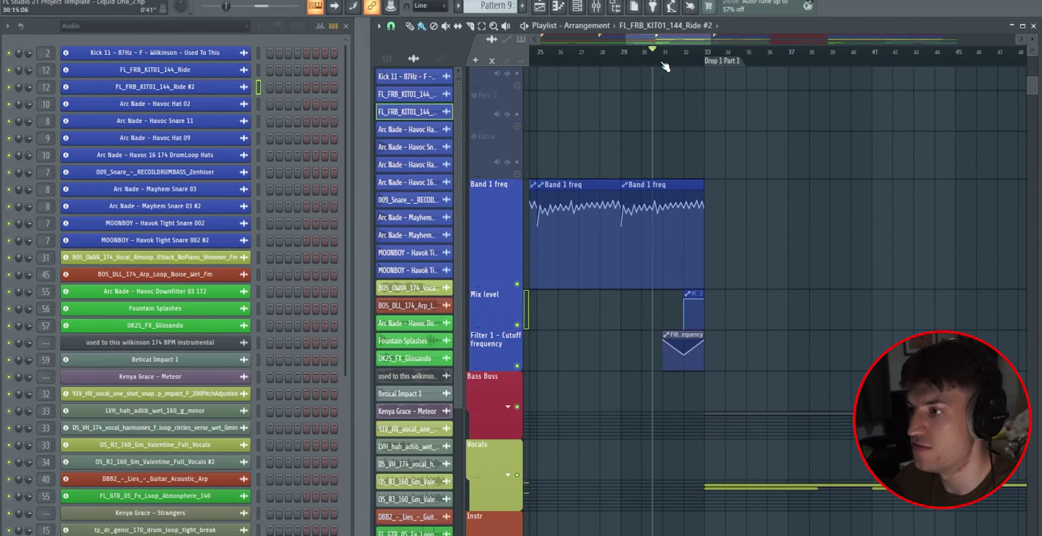
pyautogui.scroll(3, 665, 66)
pyautogui.scroll(8, 666, 282)
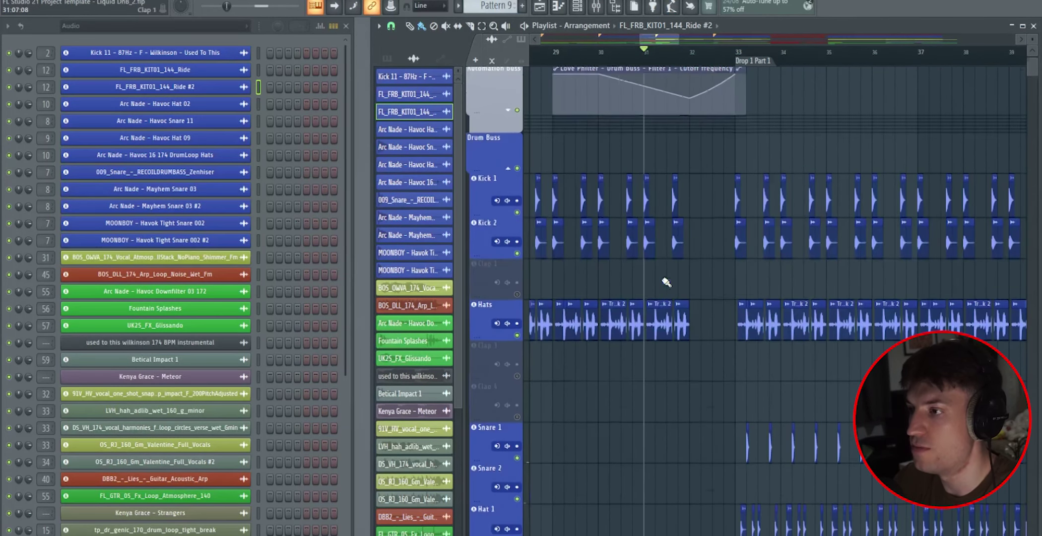
pyautogui.scroll(-6, 666, 282)
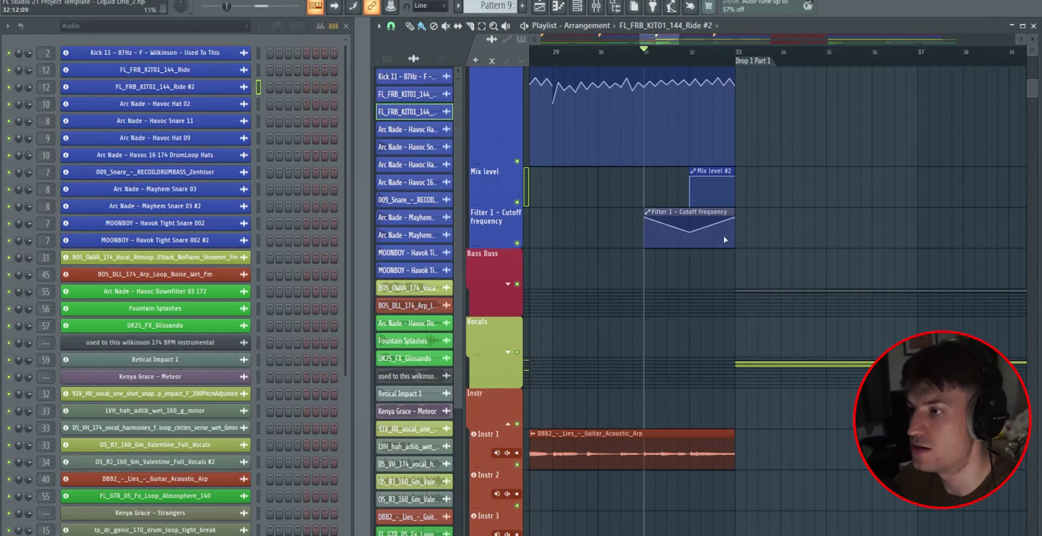
pyautogui.scroll(6, 715, 223)
# Play and stop the drums leading into Drop 1 Part 1, then scroll through the tracks
pyautogui.press('space')
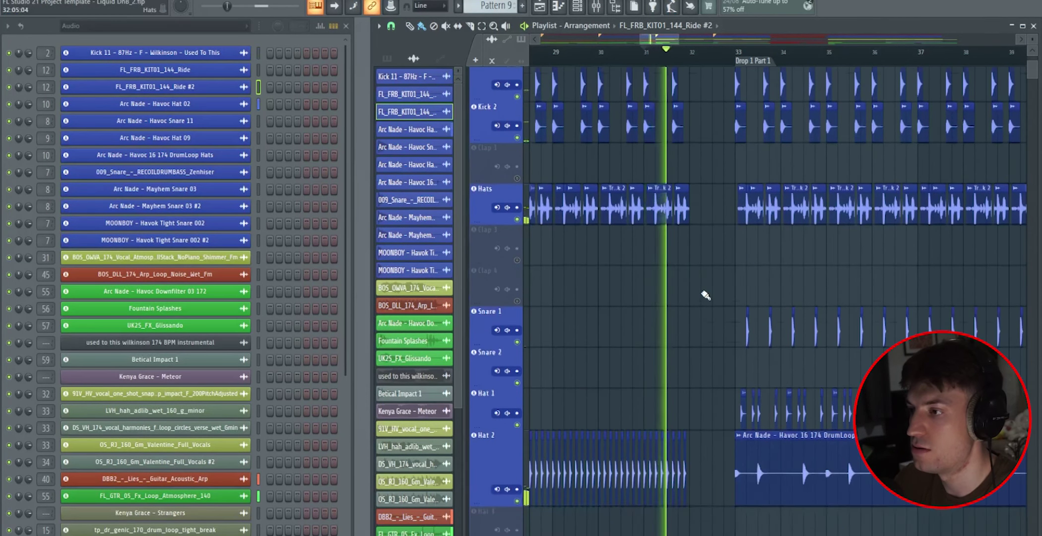
pyautogui.scroll(-4, 705, 293)
pyautogui.press('space')
pyautogui.scroll(-5, 705, 293)
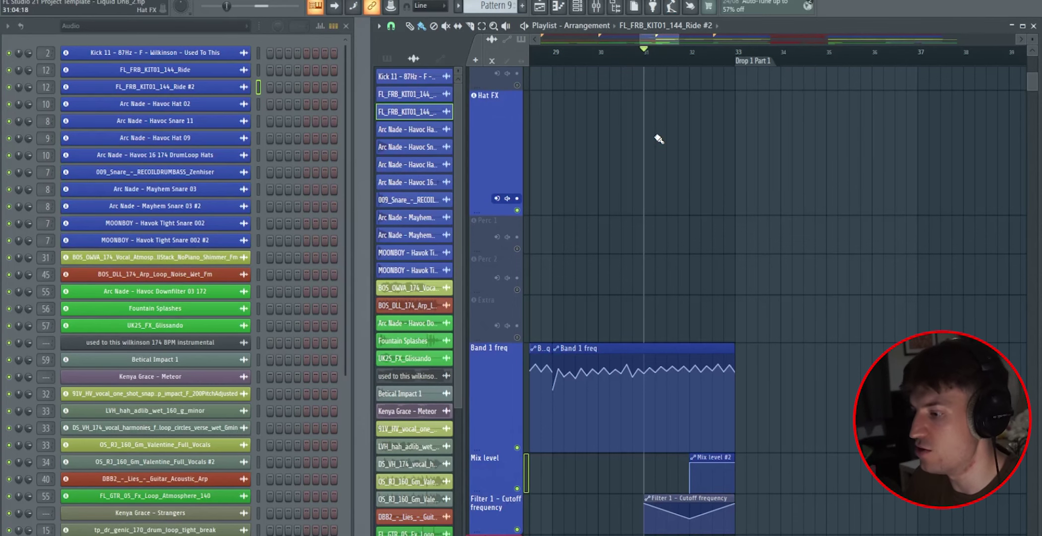
pyautogui.scroll(8, 659, 139)
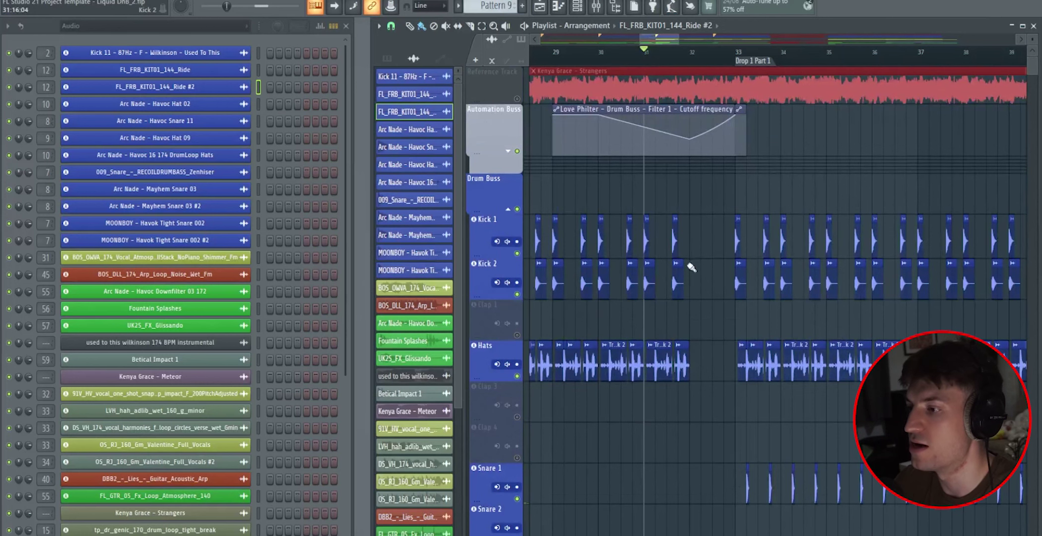
pyautogui.scroll(-5, 707, 273)
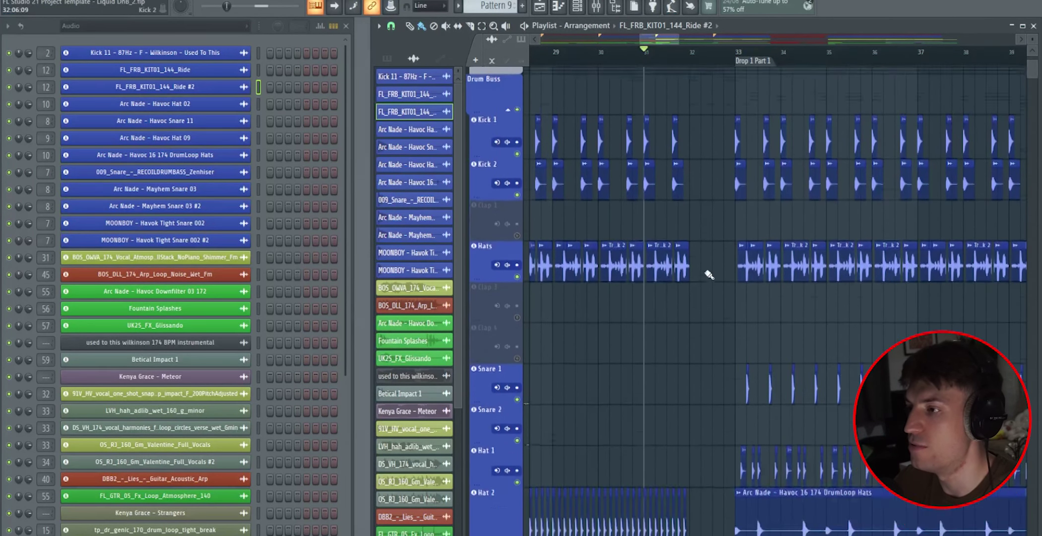
pyautogui.scroll(-5, 739, 278)
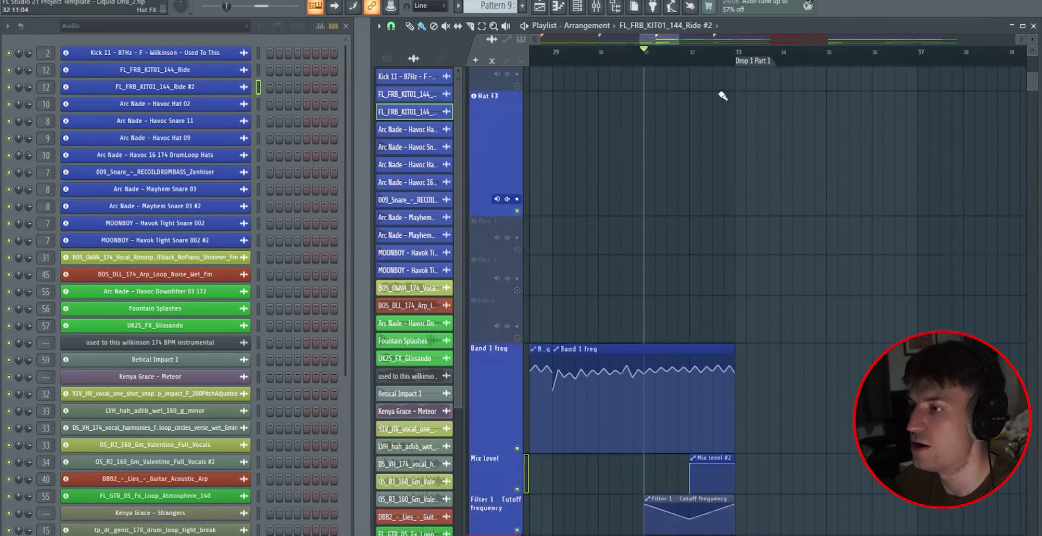
pyautogui.scroll(-5, 723, 61)
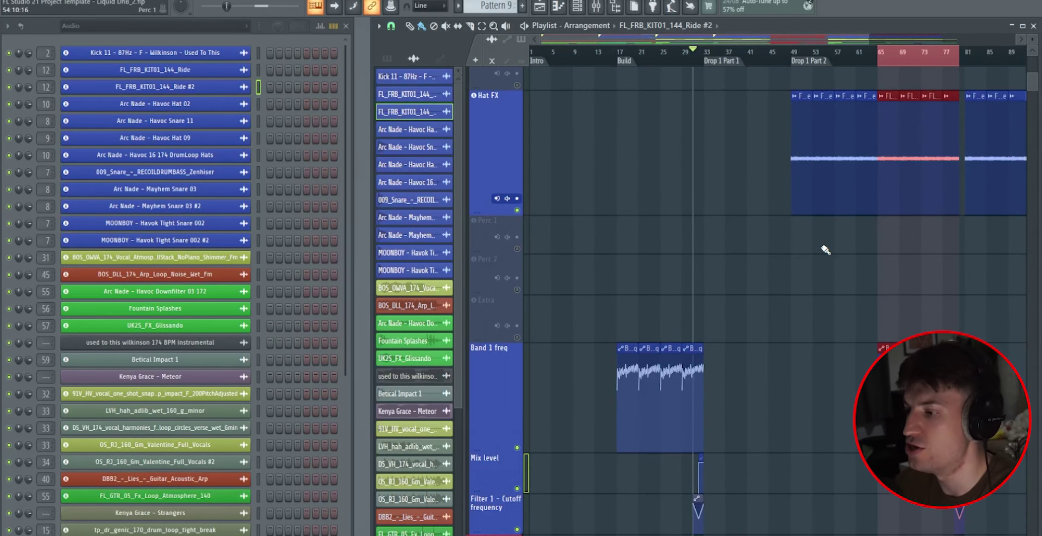
pyautogui.scroll(-4, 825, 250)
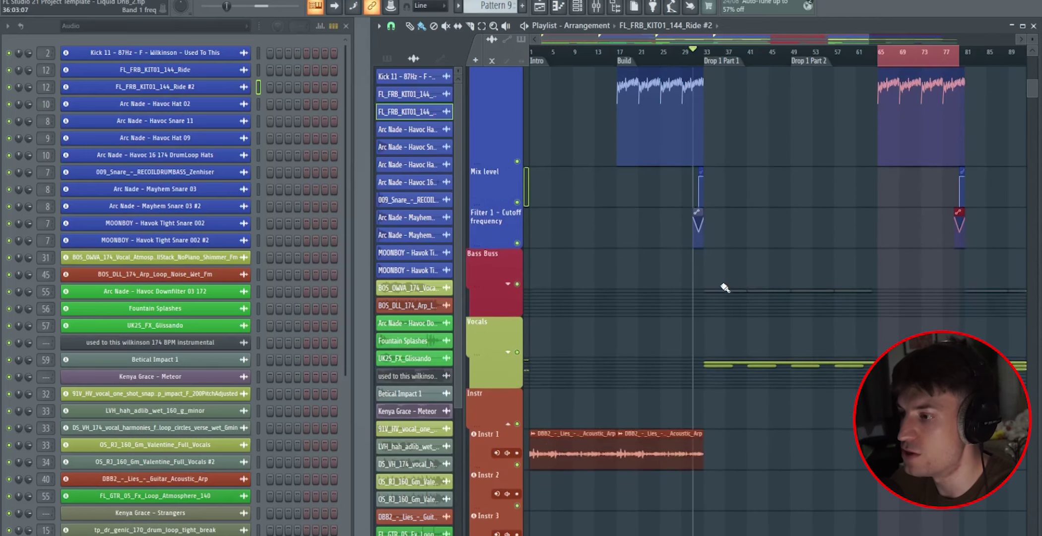
# Open Bass 1's Serum from Pattern 8, audition the Reese - Intender patch and view its FX rack
pyautogui.click(508, 284)
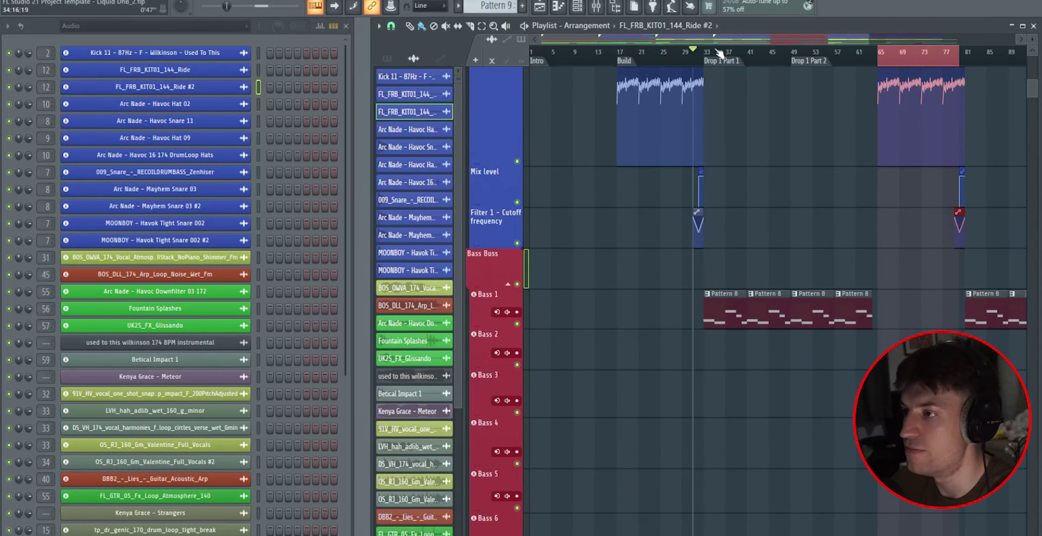
pyautogui.scroll(5, 717, 51)
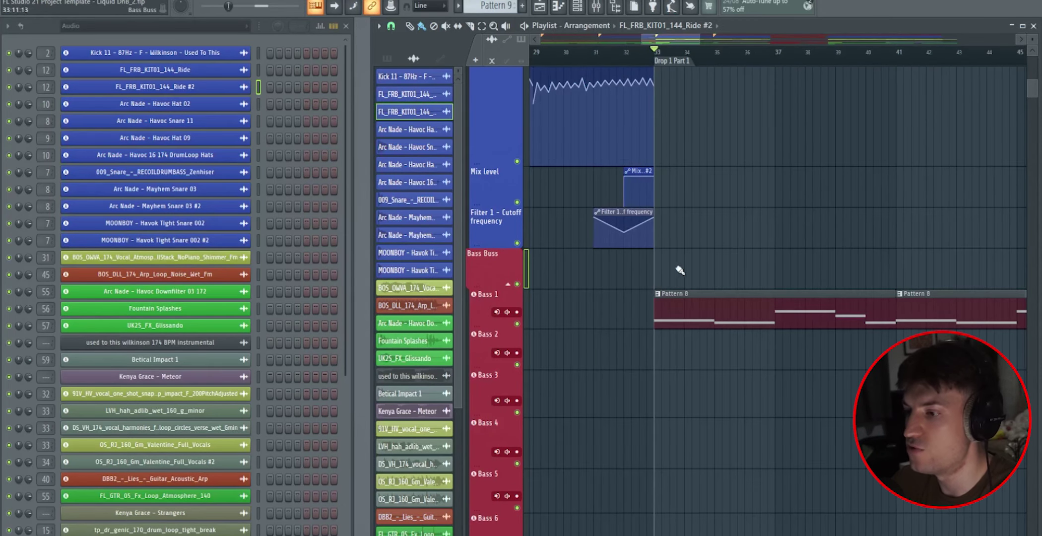
pyautogui.click(694, 300)
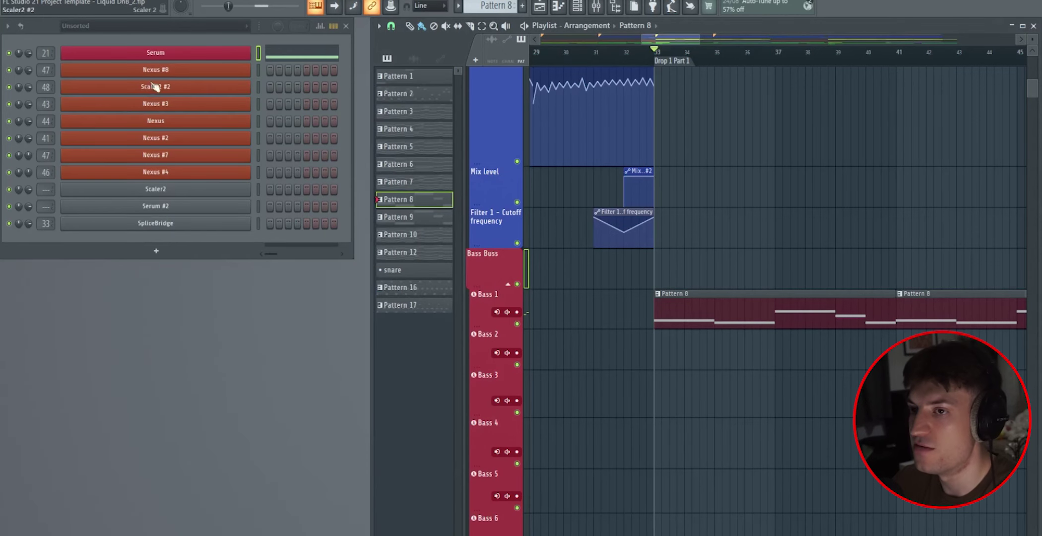
pyautogui.click(166, 57)
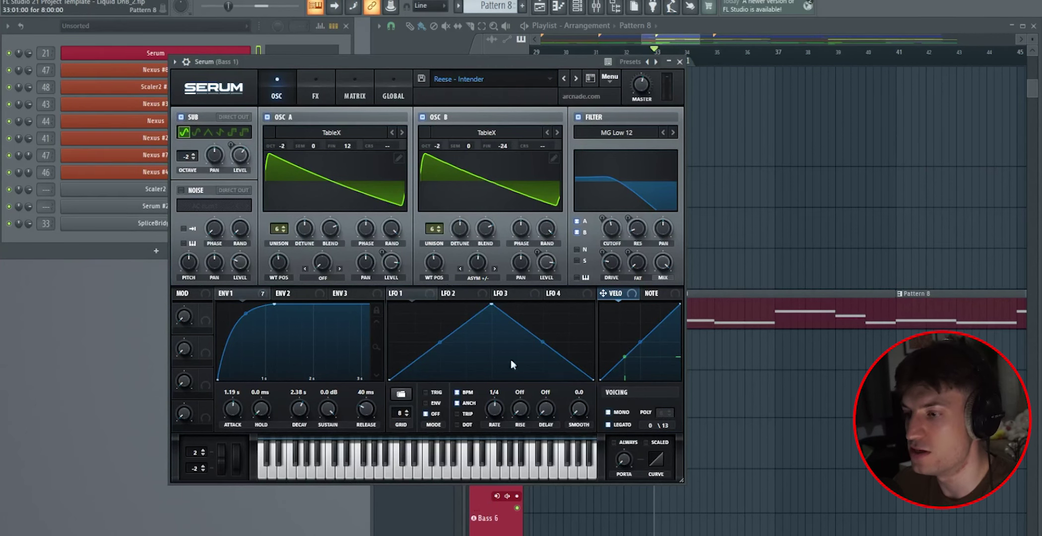
pyautogui.click(400, 475)
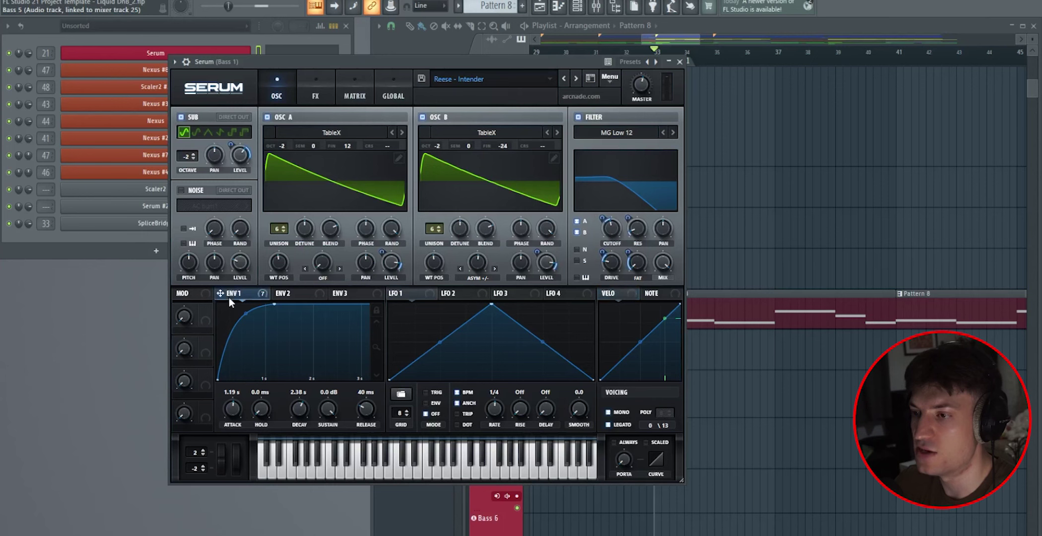
pyautogui.click(322, 80)
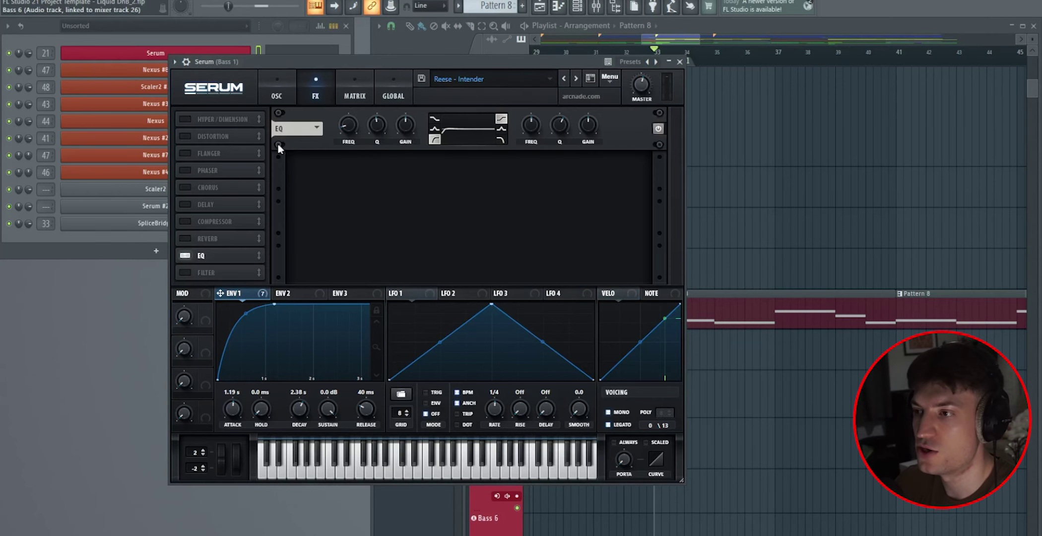
# Close the mixer and Serum, then play the song with Pattern 8's bassline in the piano roll
pyautogui.click(275, 95)
pyautogui.press('F9')
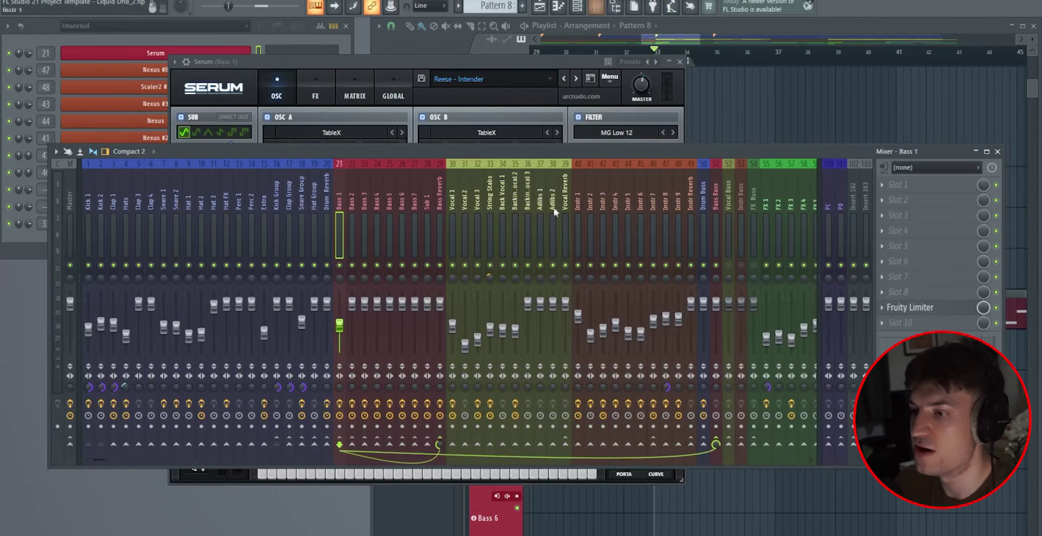
pyautogui.press('F9')
pyautogui.click(679, 62)
pyautogui.press('F7')
pyautogui.press('space')
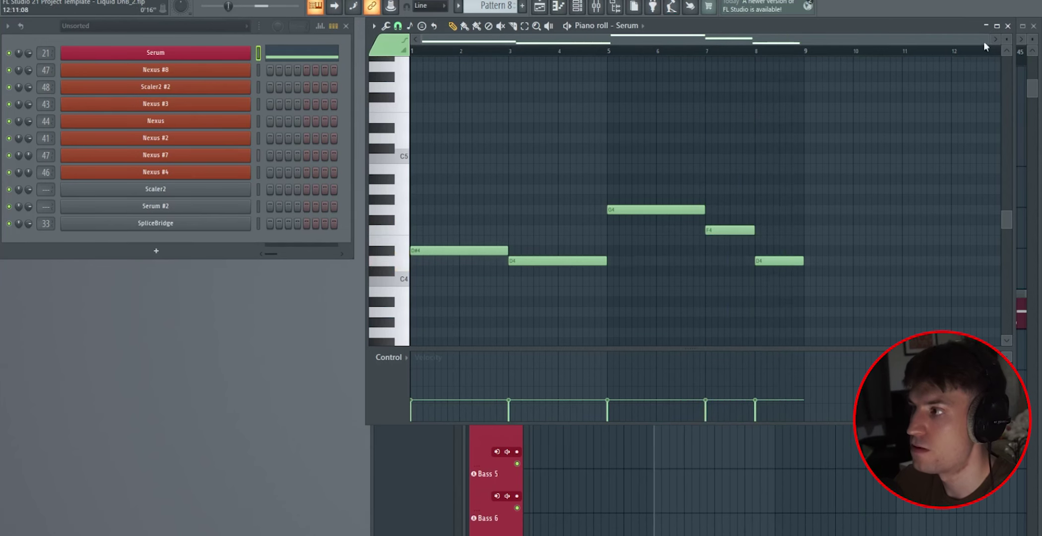
# Open Pattern 8's Serum bassline (D#4, D4, G4, F4, D4) in the piano roll from the Bass 1 clip
pyautogui.press('F5')
pyautogui.doubleClick(666, 228)
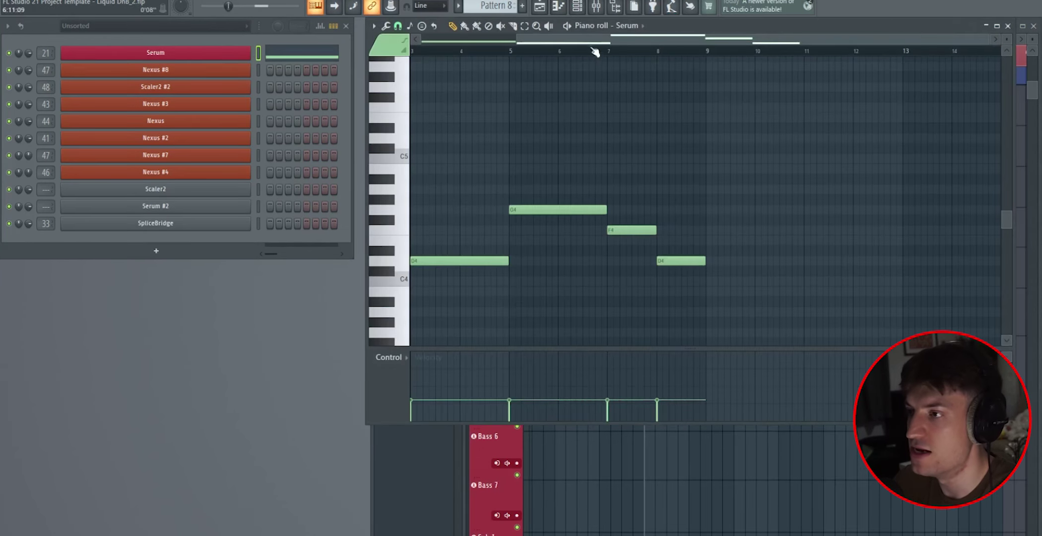
pyautogui.click(1010, 25)
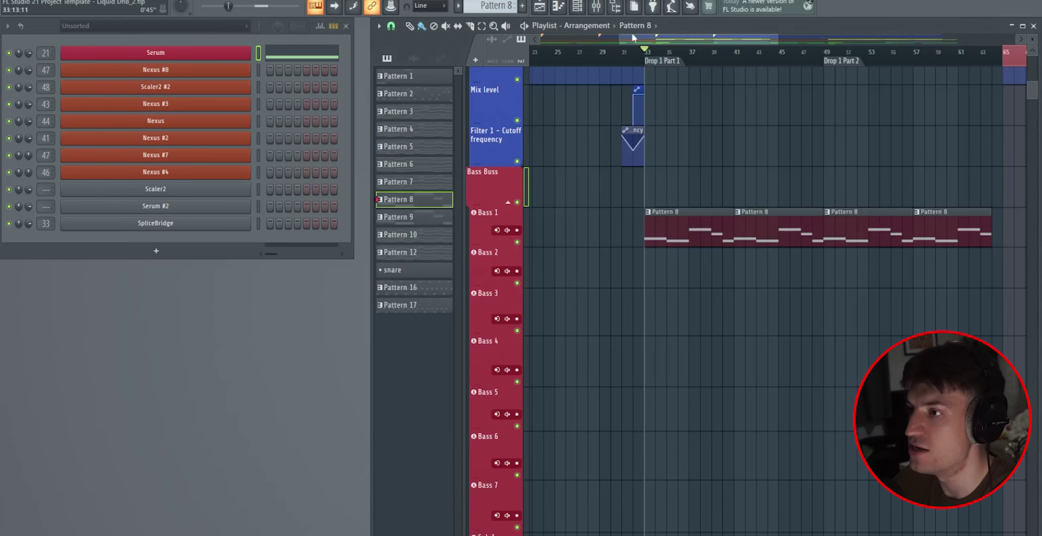
pyautogui.click(617, 38)
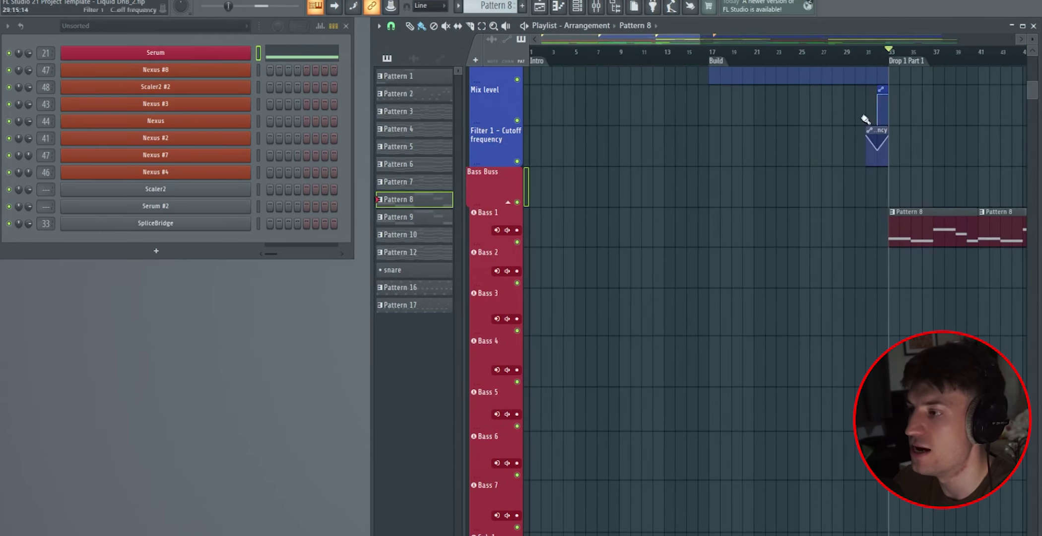
pyautogui.hscroll(5, 872, 102)
pyautogui.doubleClick(649, 216)
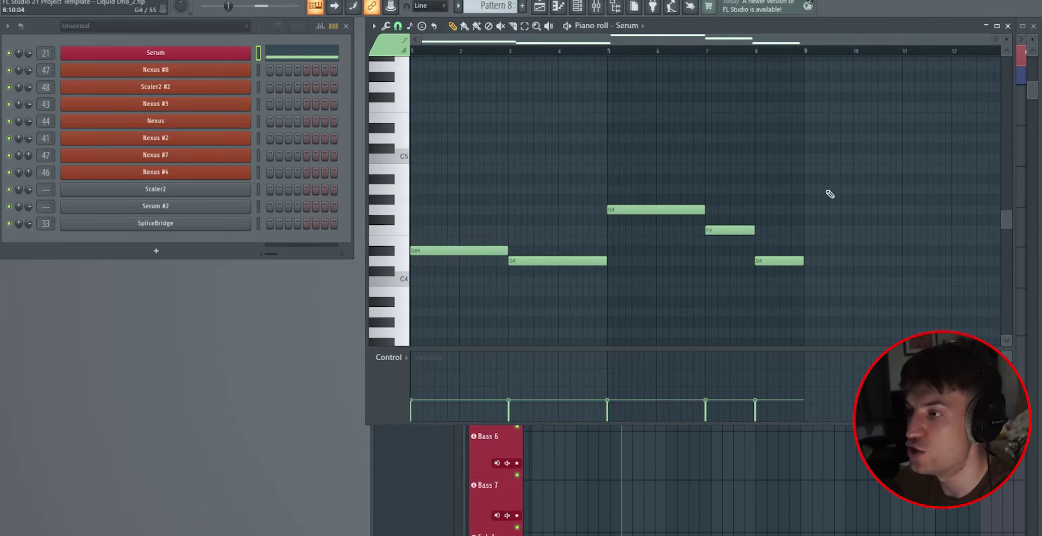
pyautogui.click(1007, 25)
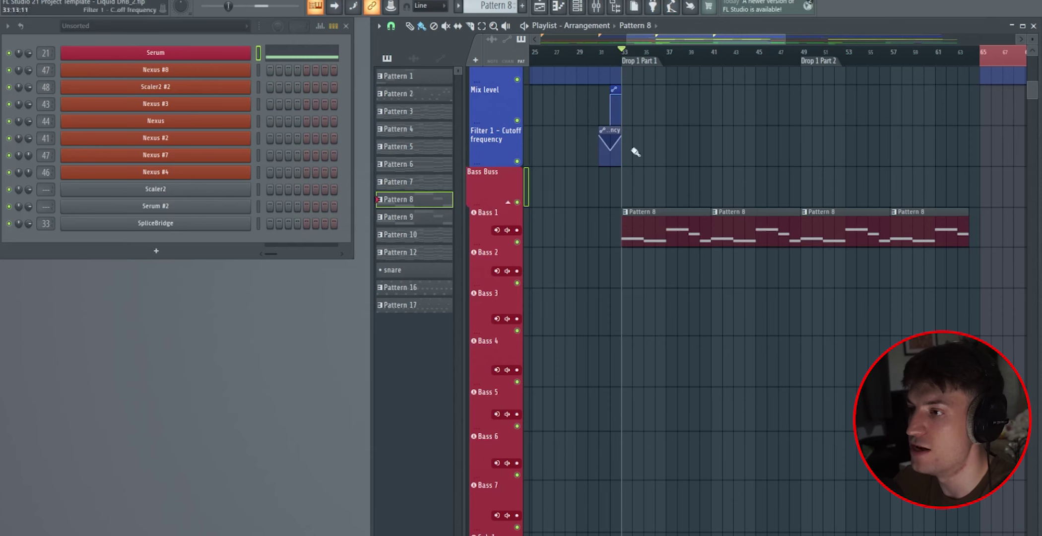
pyautogui.scroll(3, 645, 54)
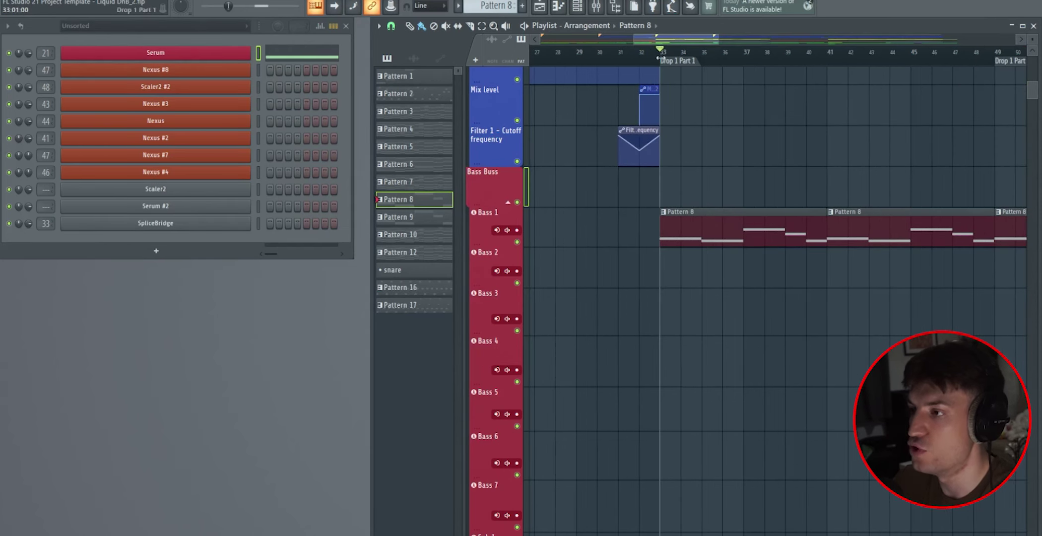
pyautogui.doubleClick(701, 224)
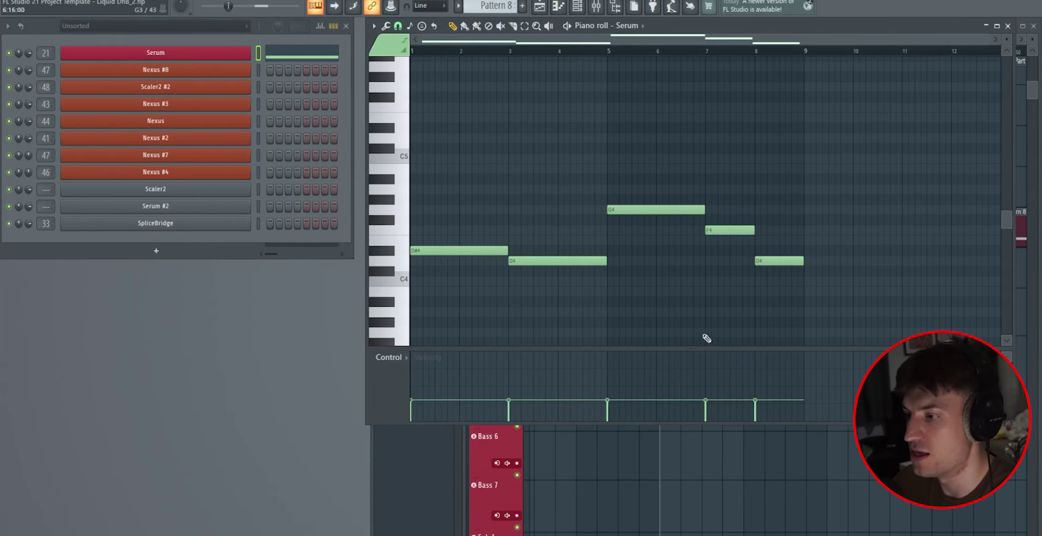
# Close the piano roll and inspect the Fruity Limiter on the Bass 1 mixer track
pyautogui.click(1007, 26)
pyautogui.click(596, 7)
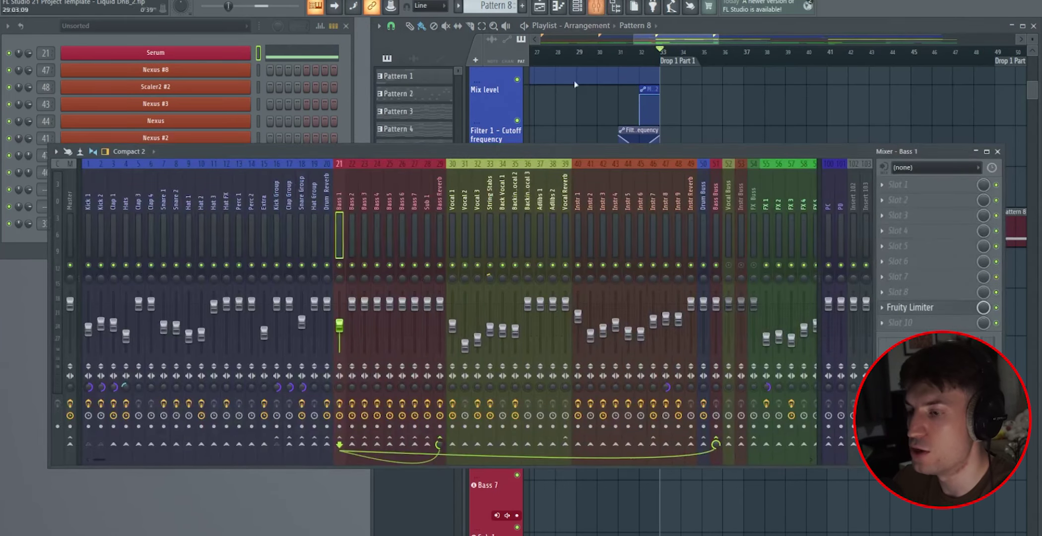
pyautogui.click(903, 307)
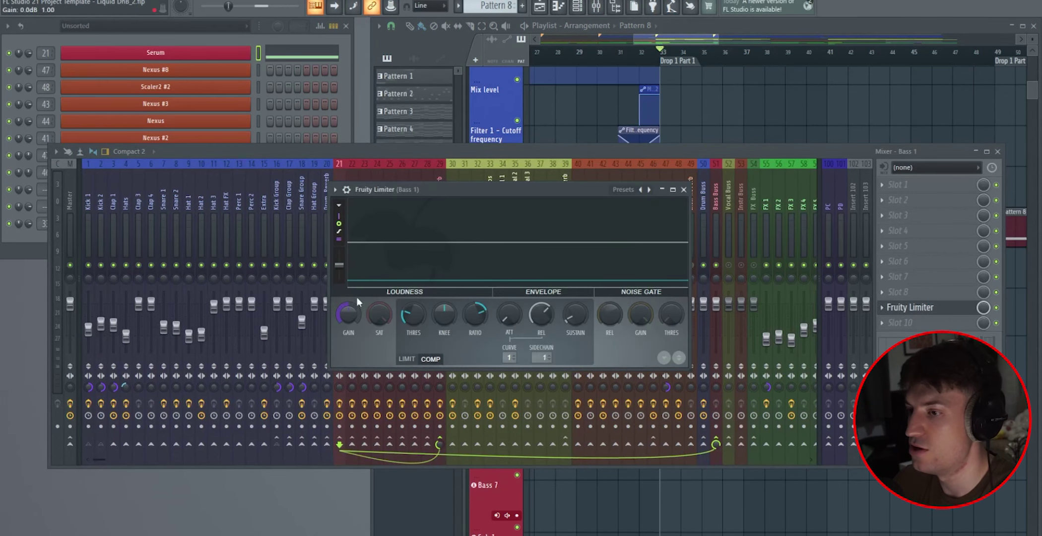
pyautogui.moveTo(370, 190); pyautogui.dragTo(530, 202)
pyautogui.click(442, 204)
# Inspect the Bass Reverb track's ValhallaRoom and Fruity parametric EQ 2 plugins
pyautogui.click(338, 228)
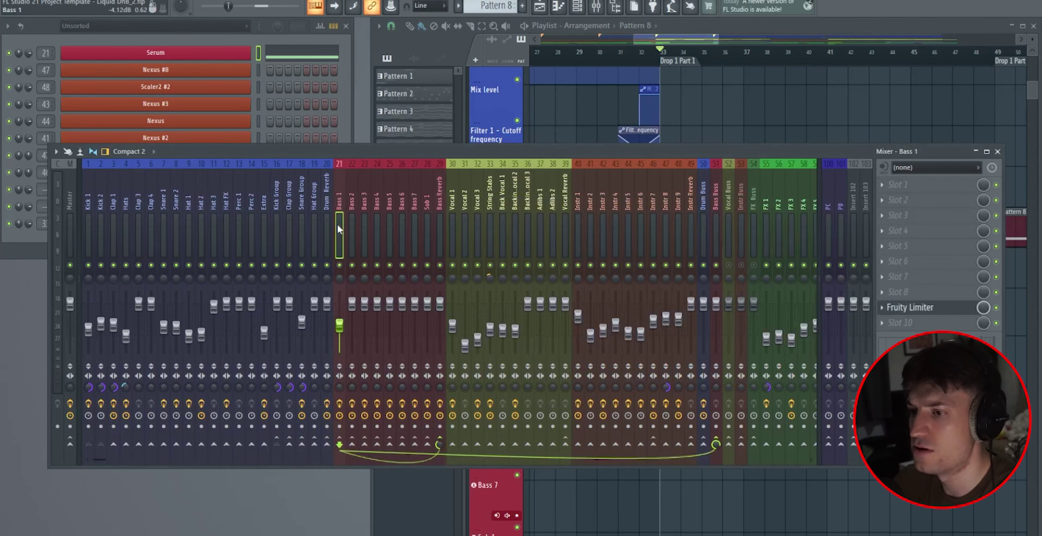
pyautogui.click(439, 227)
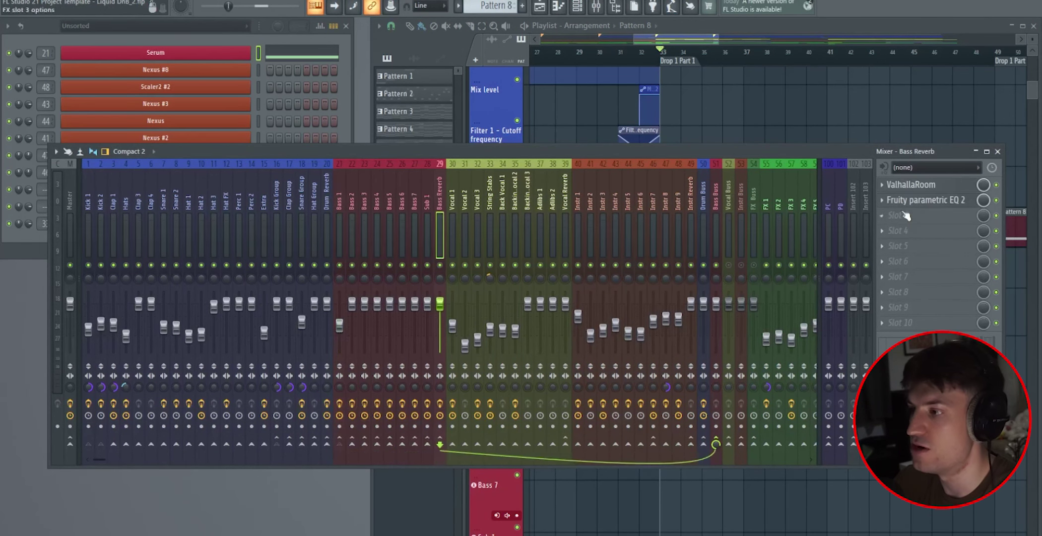
pyautogui.click(911, 184)
pyautogui.click(924, 200)
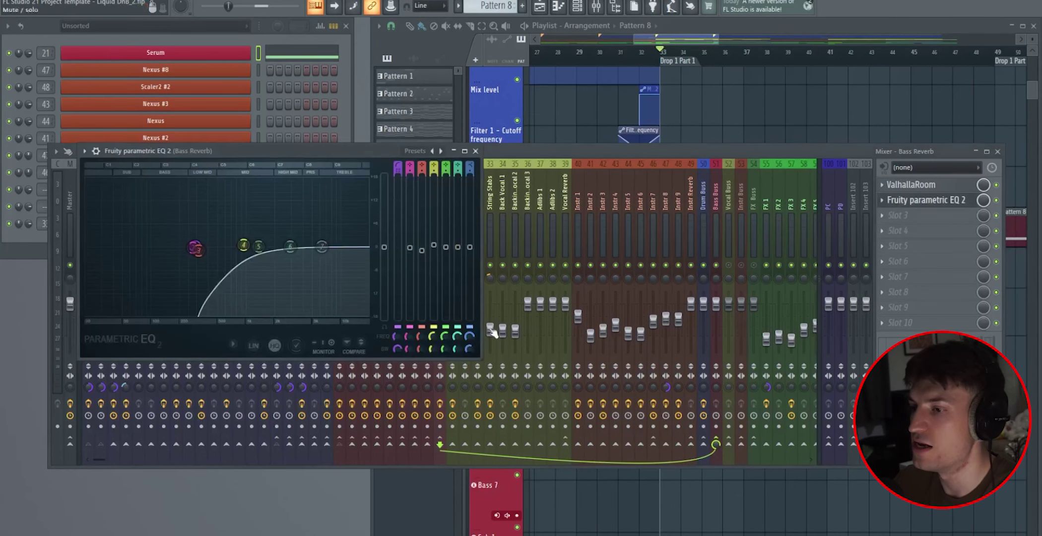
pyautogui.click(475, 151)
# Reopen the Bass 1 limiter and listen to the drop's bass through it
pyautogui.click(337, 223)
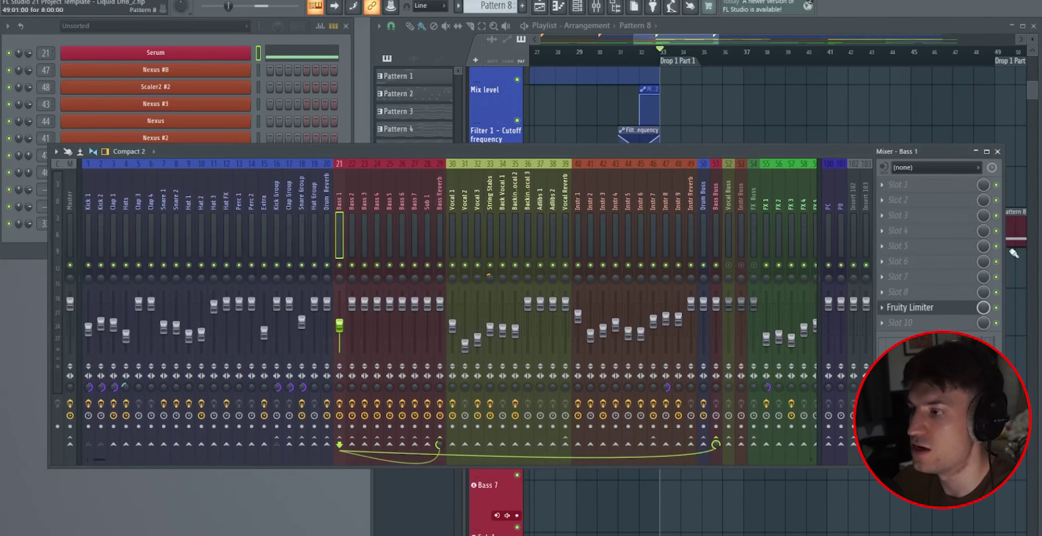
pyautogui.click(940, 307)
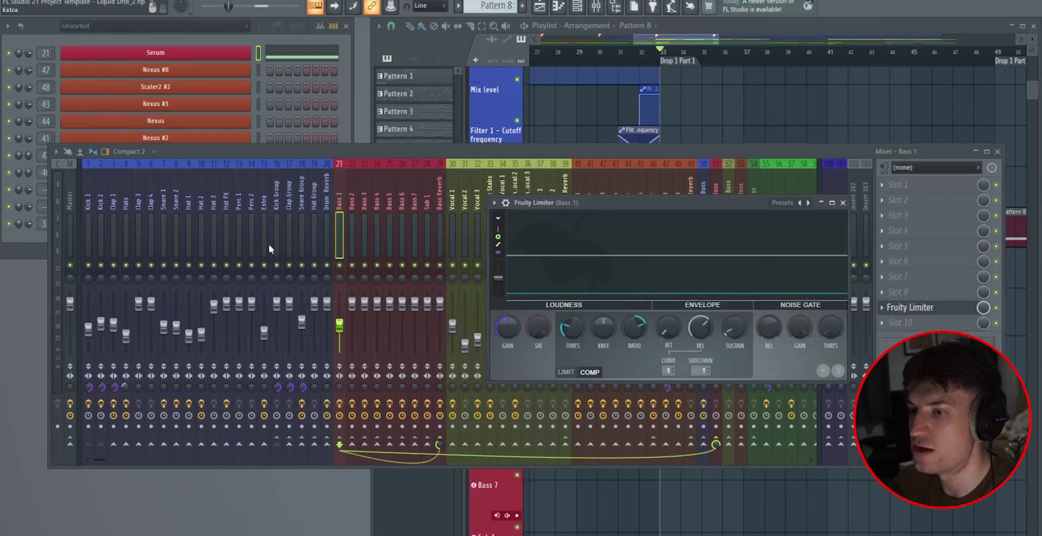
pyautogui.press('space')
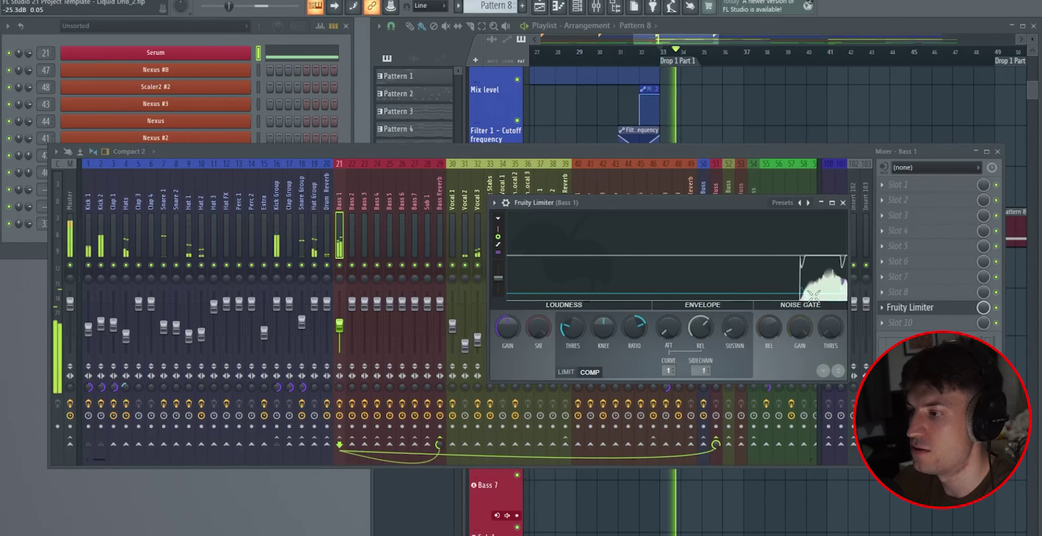
pyautogui.press('space')
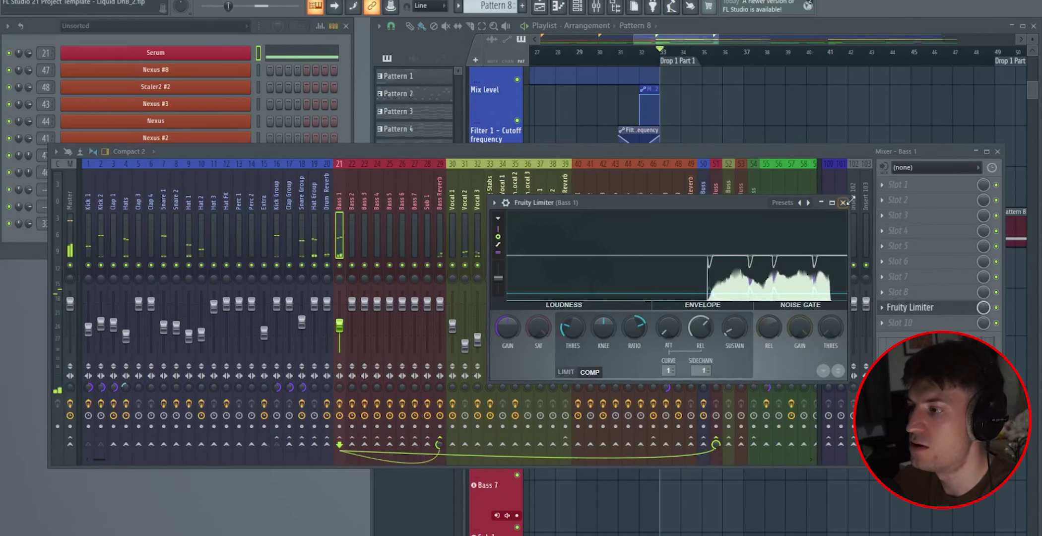
pyautogui.click(843, 202)
# Close the mixer and mark bars 33 to 63 as the time selection
pyautogui.click(997, 151)
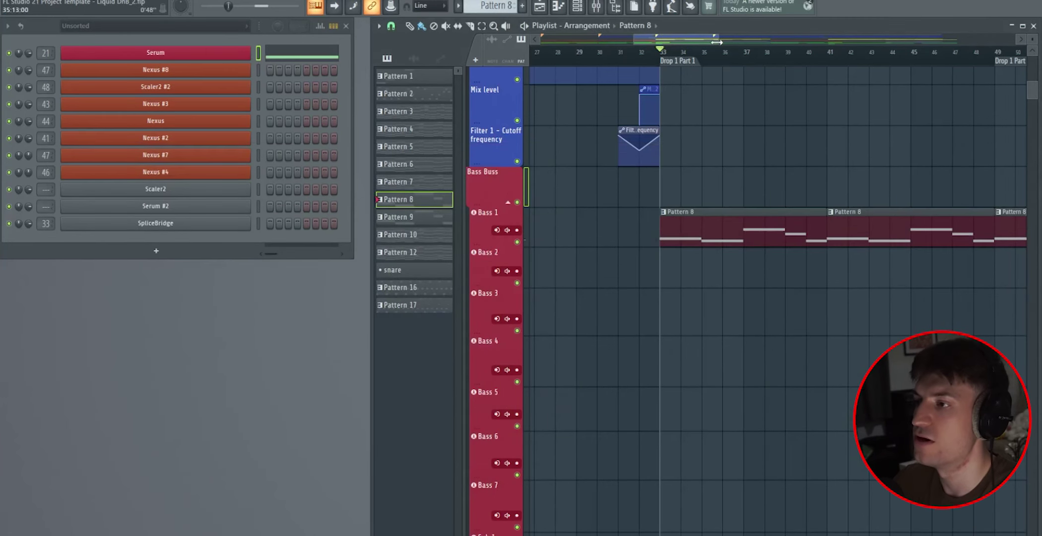
pyautogui.moveTo(717, 42); pyautogui.dragTo(973, 65)
pyautogui.moveTo(560, 57); pyautogui.dragTo(726, 128)
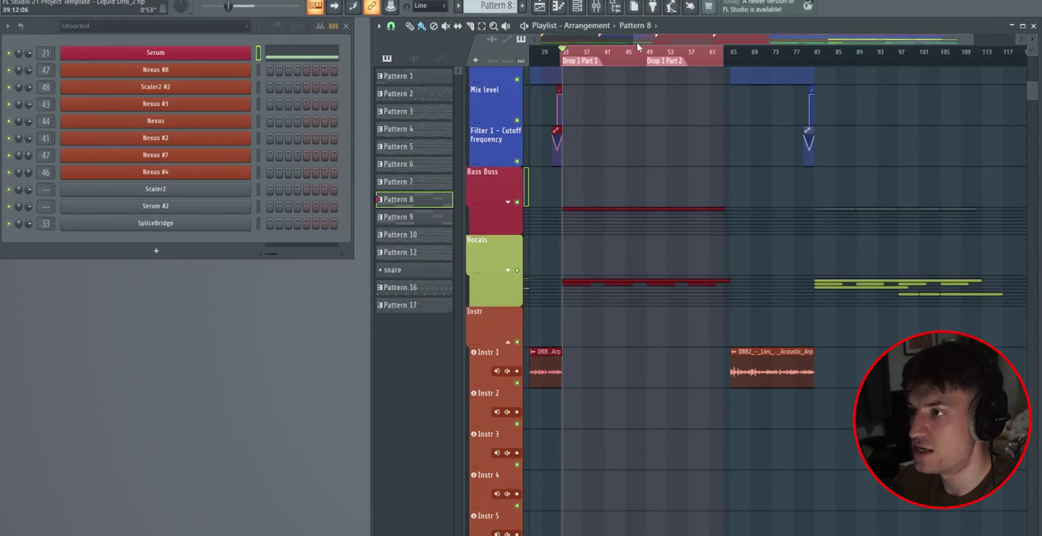
# Zoom the playlist onto the Intro and Build to show Instr 1's guitar arp clips
pyautogui.scroll(-2, 637, 47)
pyautogui.scroll(-5, 600, 274)
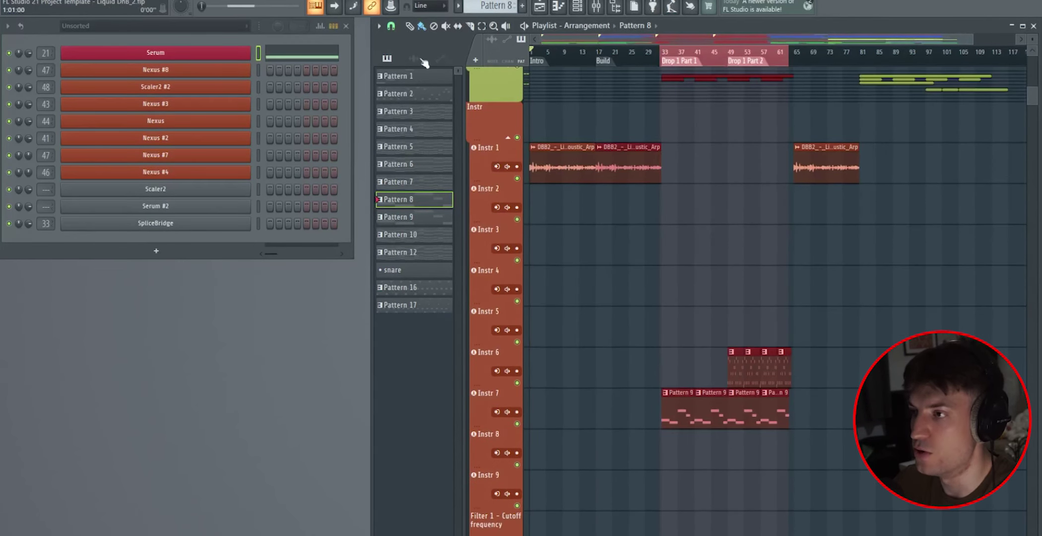
pyautogui.press('F9')
pyautogui.click(996, 154)
pyautogui.moveTo(971, 40); pyautogui.dragTo(621, 240)
pyautogui.scroll(1, 622, 251)
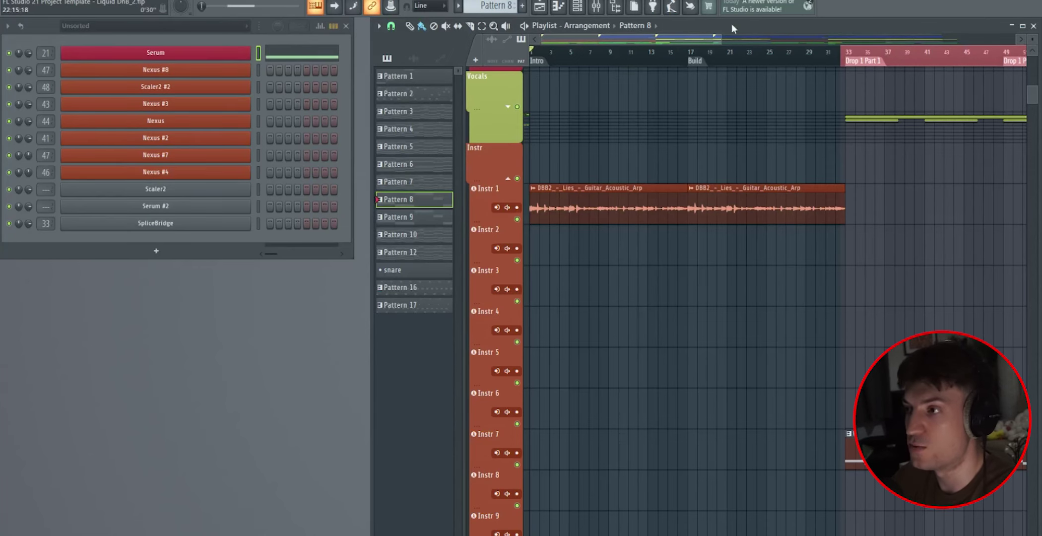
pyautogui.moveTo(722, 38); pyautogui.dragTo(686, 39)
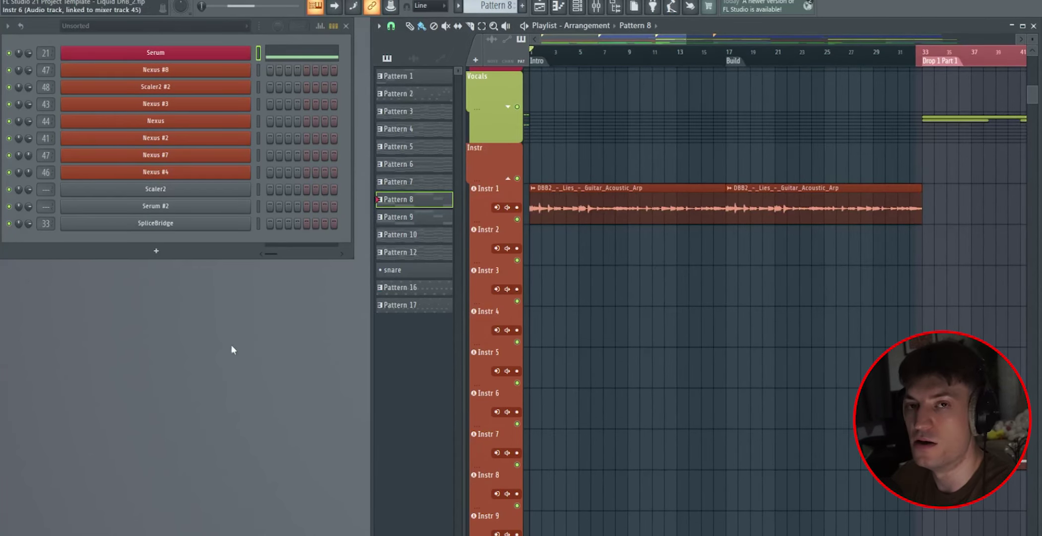
pyautogui.click(156, 188)
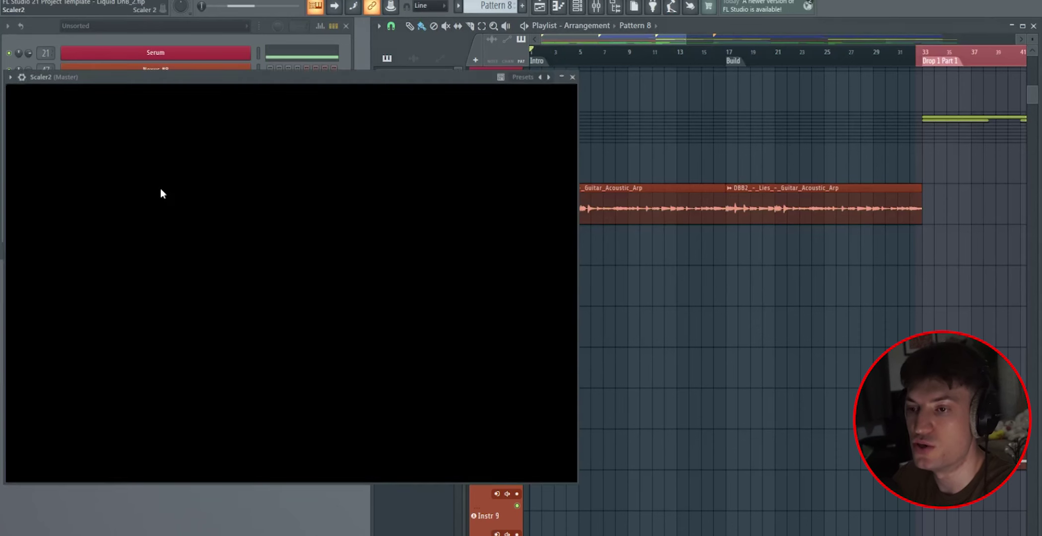
pyautogui.click(259, 194)
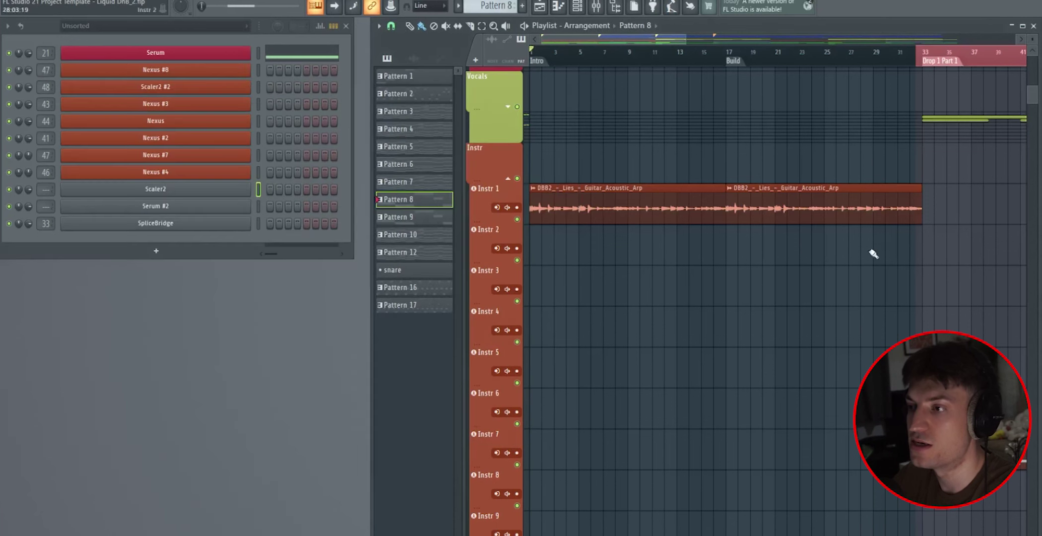
pyautogui.click(572, 77)
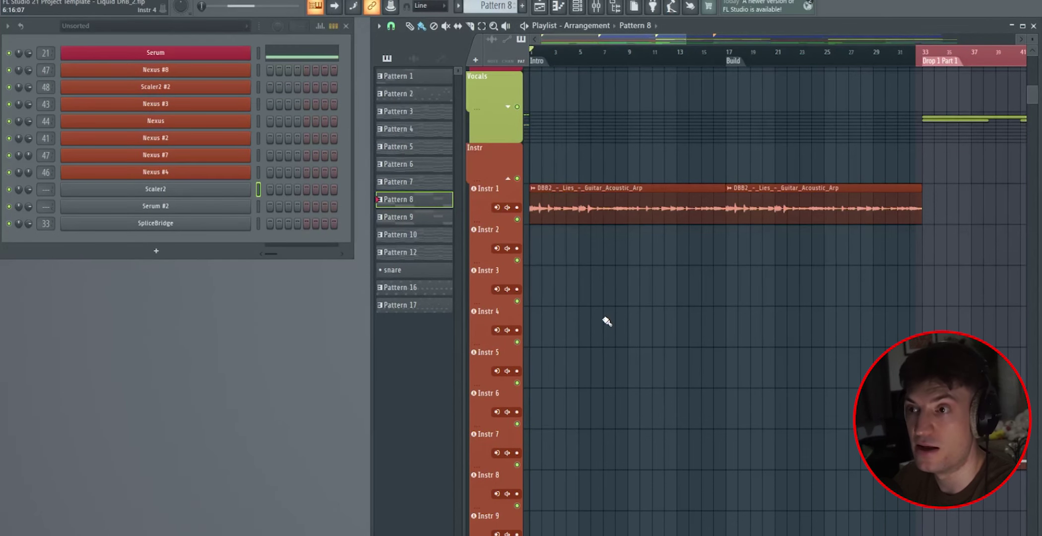
# Play the intro to hear Instr 1's guitar arp, then stop
pyautogui.keyDown('ctrl'); pyautogui.scroll(-2, 546, 230); pyautogui.keyUp('ctrl')
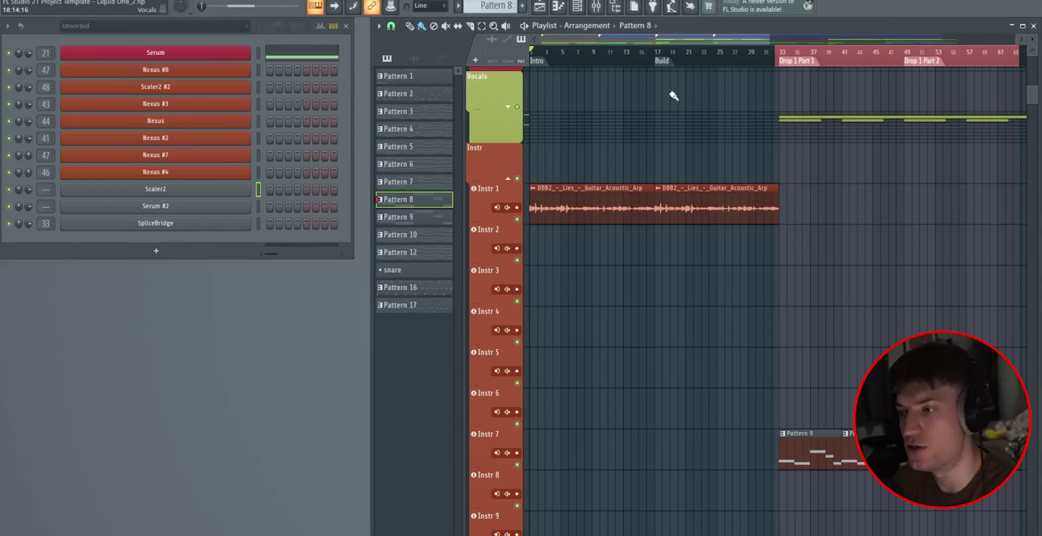
pyautogui.scroll(2, 739, 63)
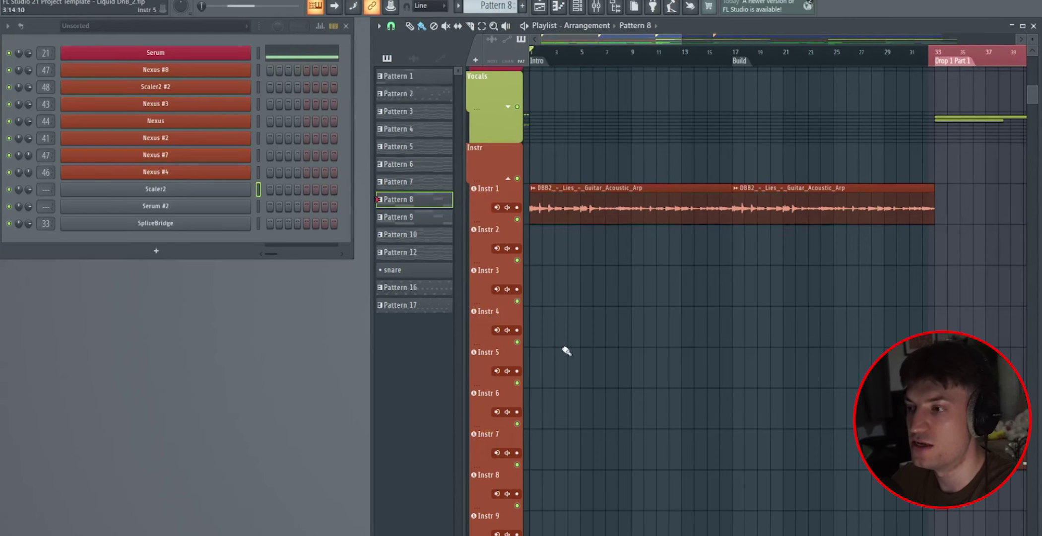
pyautogui.press('space')
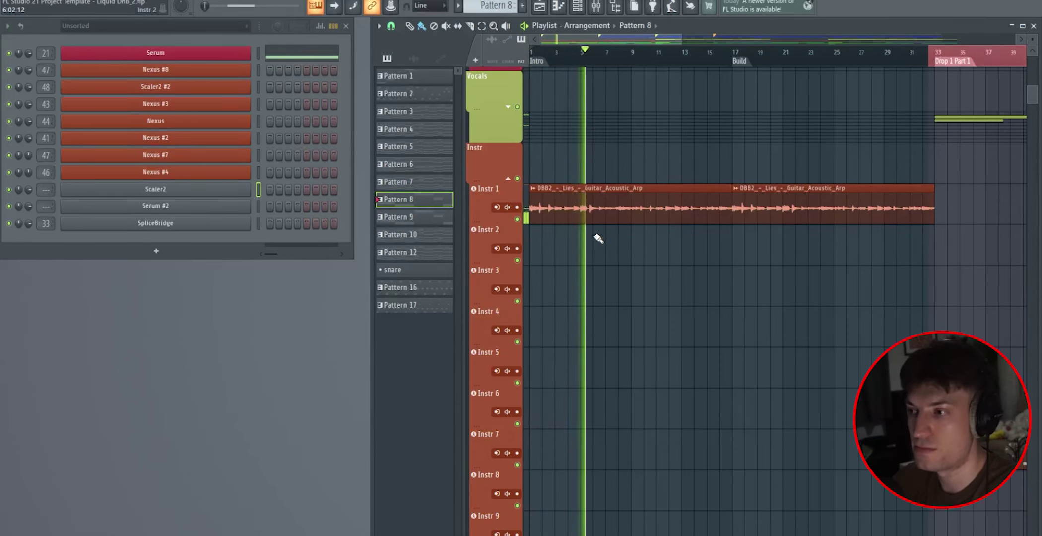
pyautogui.press('space')
# Scroll to Drop 1 around bar 33, showing Pattern 9 on Instr 6 and Instr 7
pyautogui.scroll(7, 596, 218)
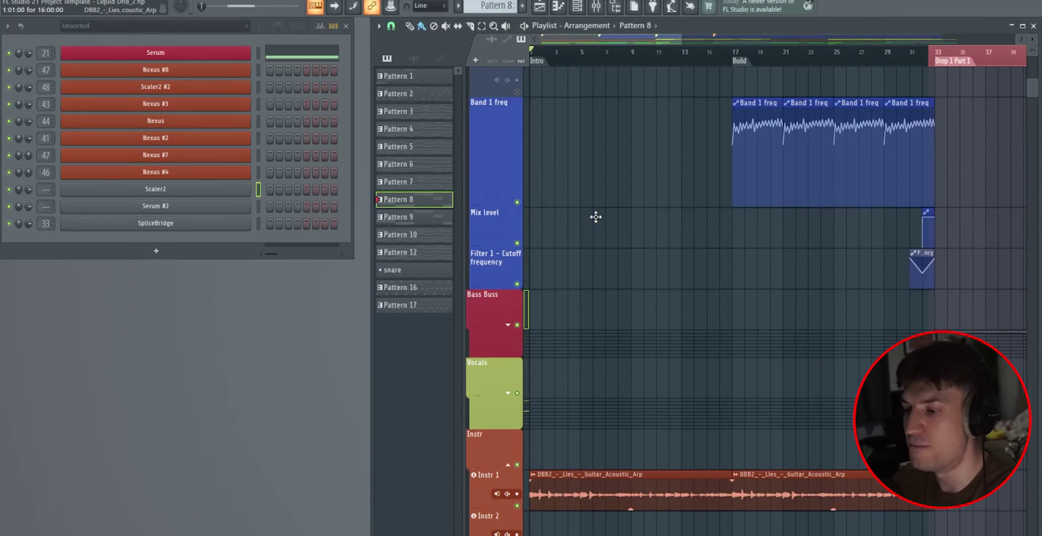
pyautogui.scroll(5, 597, 222)
pyautogui.scroll(3, 599, 227)
pyautogui.scroll(-11, 685, 308)
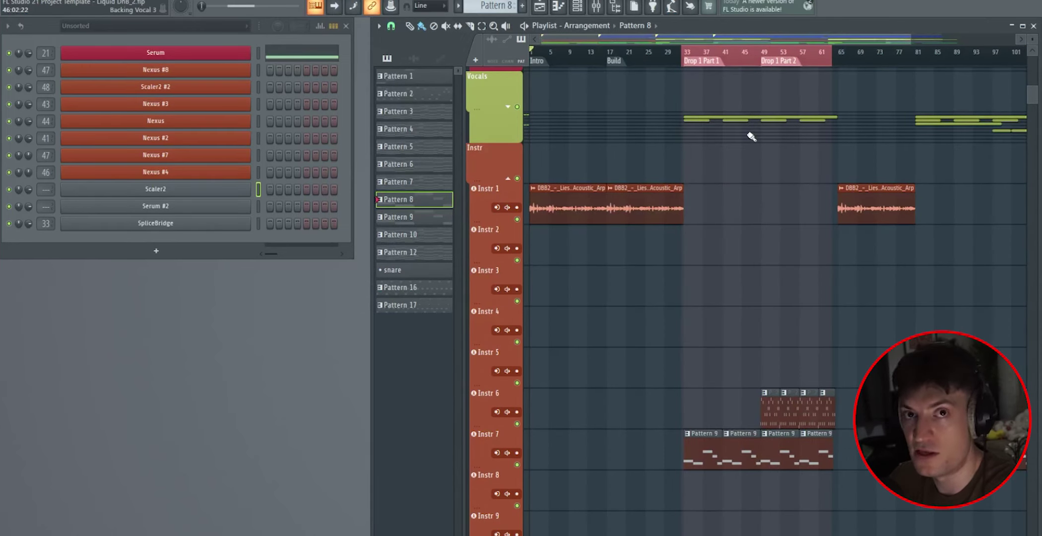
pyautogui.scroll(5, 684, 48)
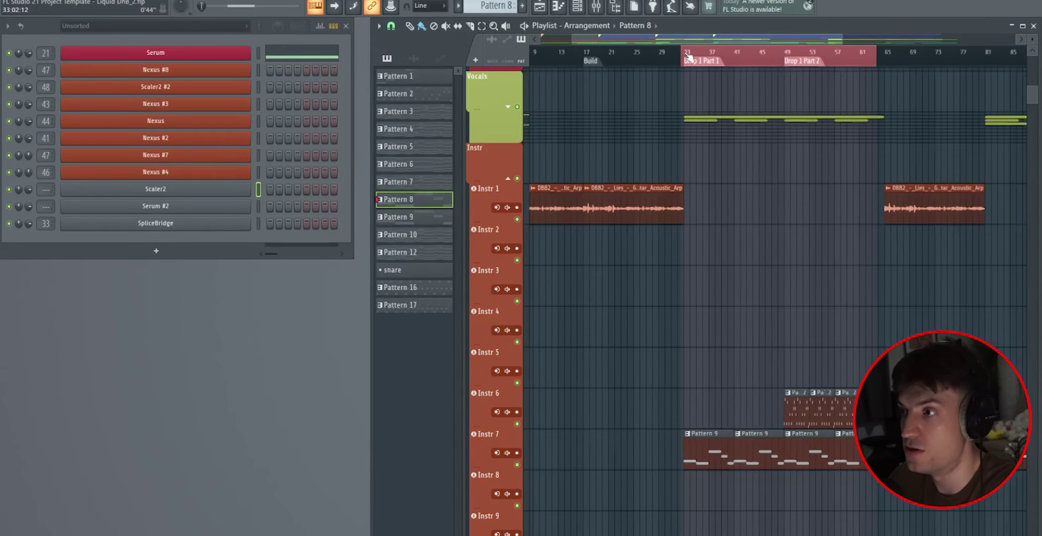
pyautogui.doubleClick(814, 444)
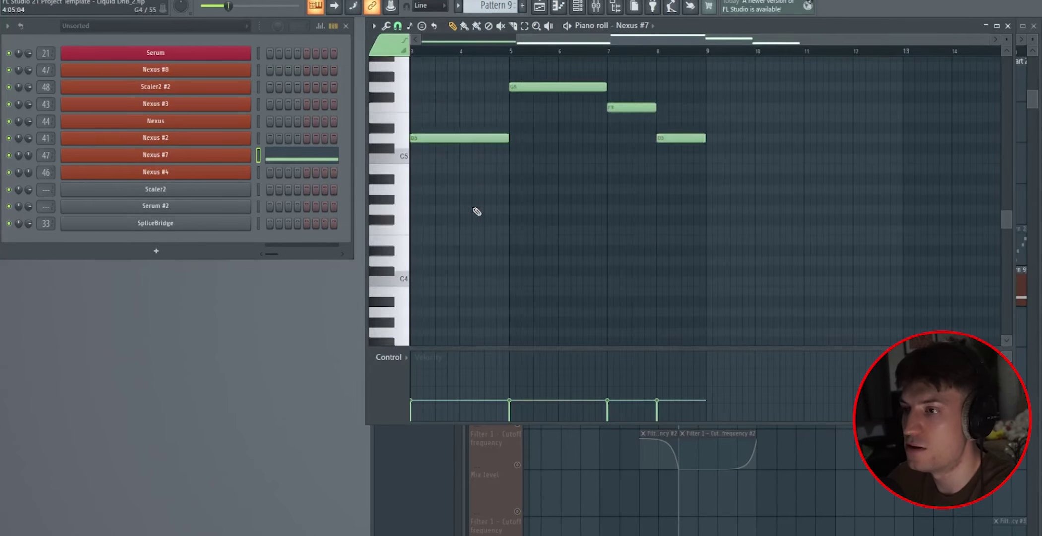
pyautogui.moveTo(512, 38); pyautogui.dragTo(419, 38)
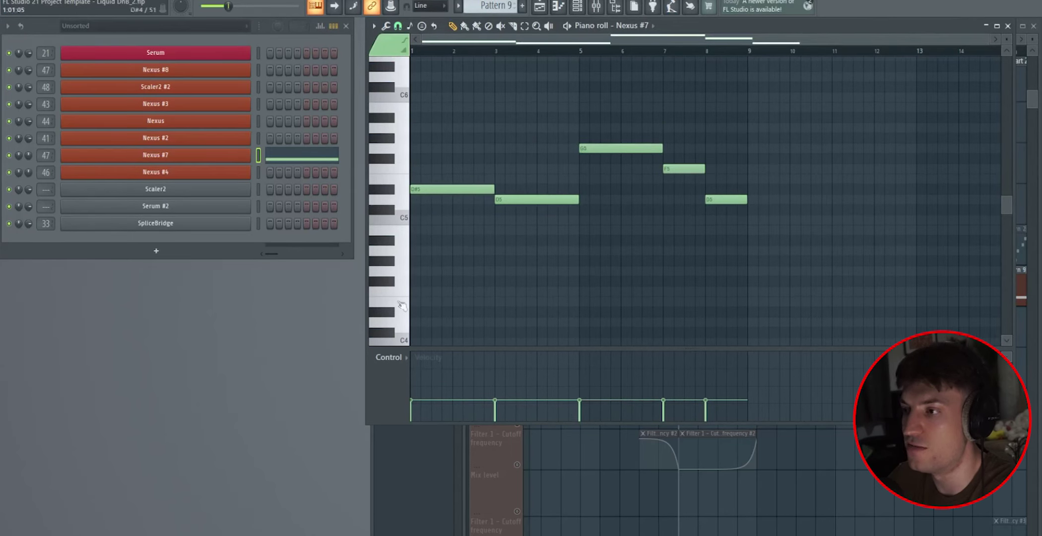
pyautogui.click(1008, 27)
pyautogui.press('space')
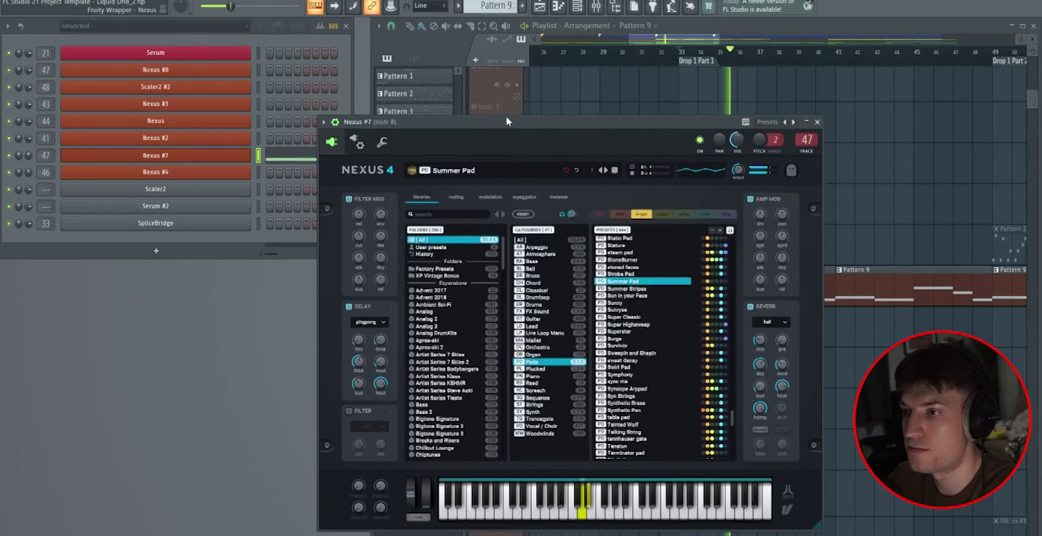
pyautogui.moveTo(506, 117); pyautogui.dragTo(354, 57)
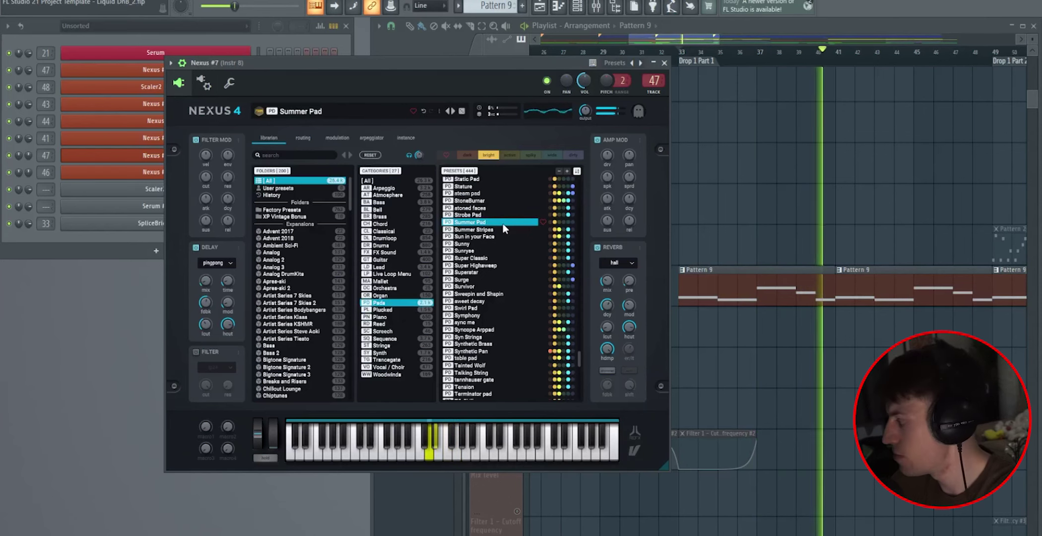
pyautogui.press('space')
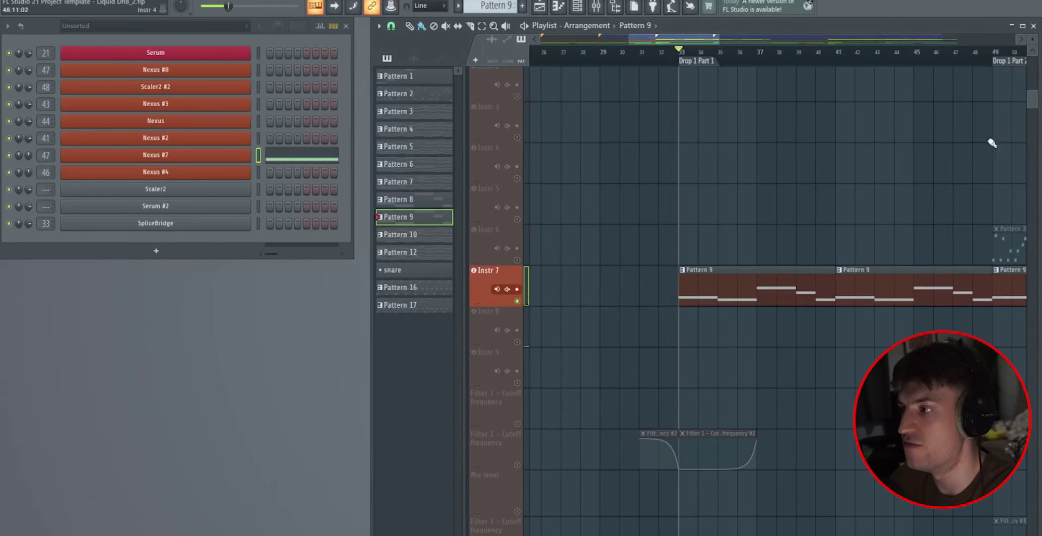
# Widen the mixer to show every insert channel, then close it
pyautogui.moveTo(1028, 104)
pyautogui.mouseDown()
pyautogui.moveTo(1031, 86)
pyautogui.moveTo(1030, 94)
pyautogui.mouseUp()
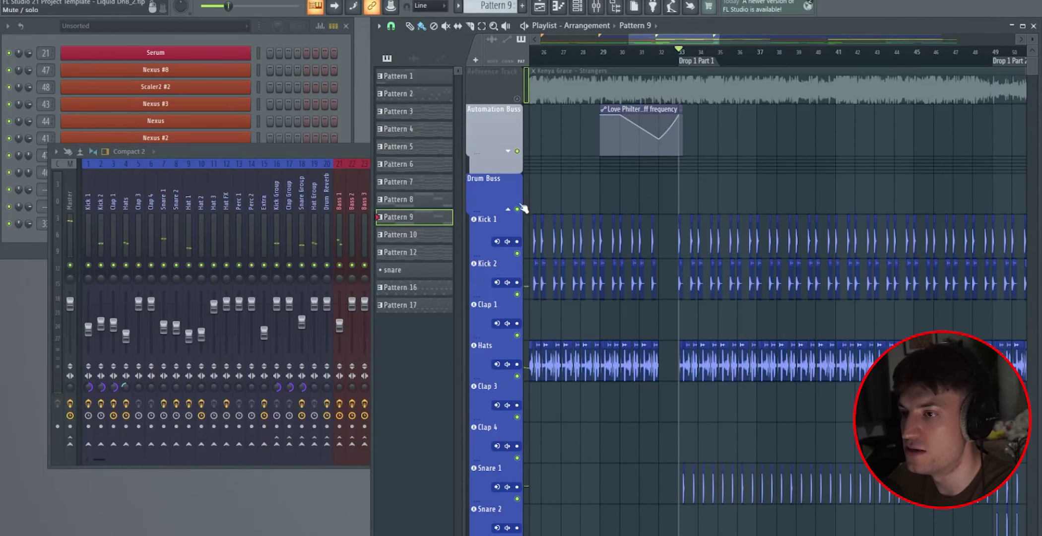
pyautogui.moveTo(369, 153); pyautogui.dragTo(1004, 151)
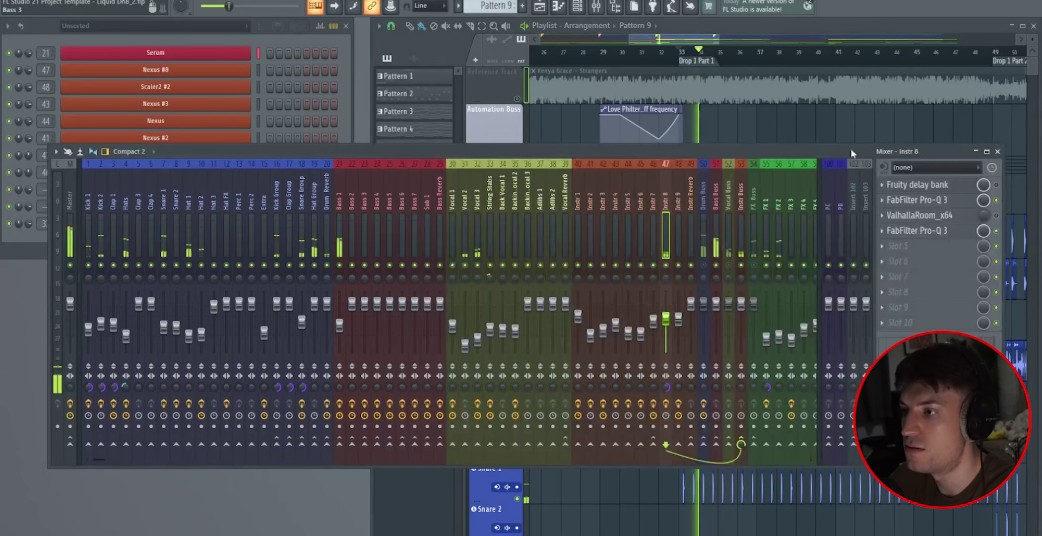
pyautogui.click(998, 151)
pyautogui.scroll(-10, 918, 312)
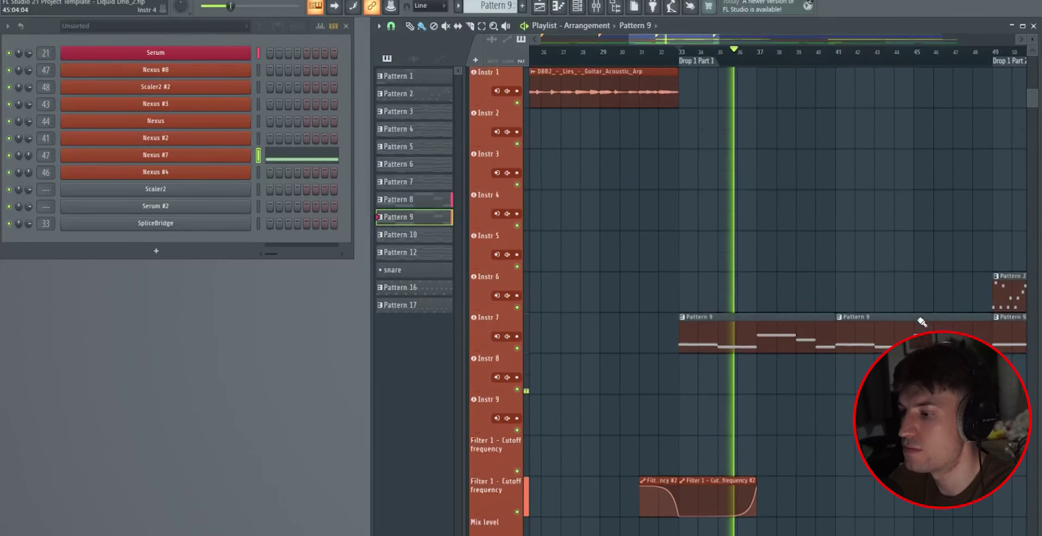
pyautogui.scroll(2, 759, 82)
pyautogui.scroll(-2, 755, 78)
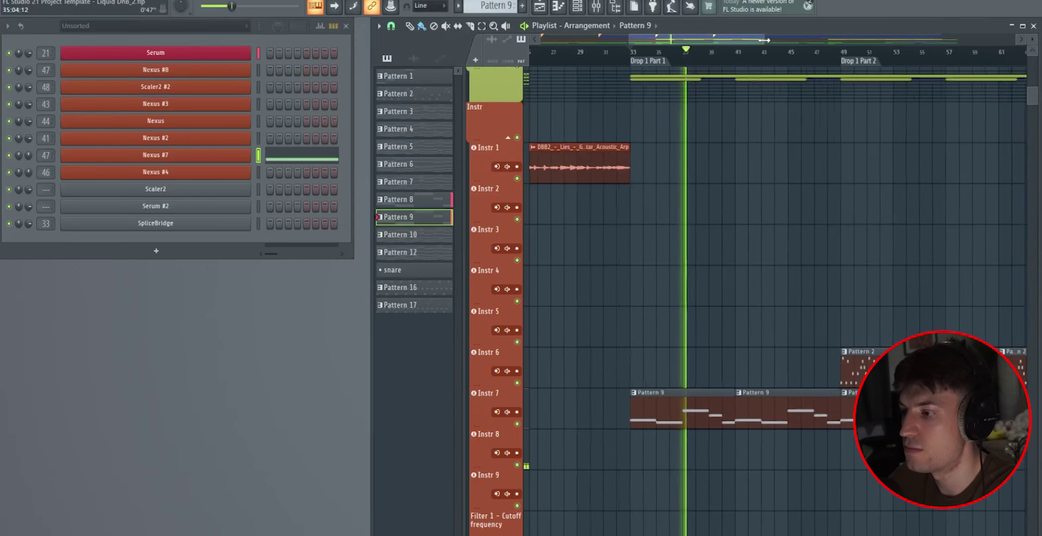
pyautogui.scroll(-1, 701, 259)
# Stop playback and move the playlist to bar 49, setting the song position there
pyautogui.moveTo(701, 41); pyautogui.dragTo(719, 42)
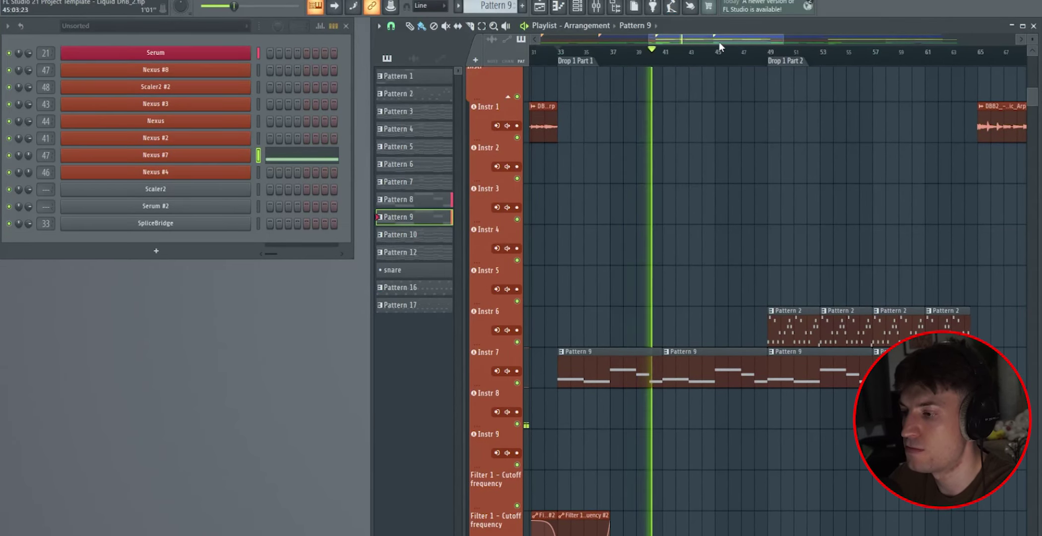
pyautogui.press('space')
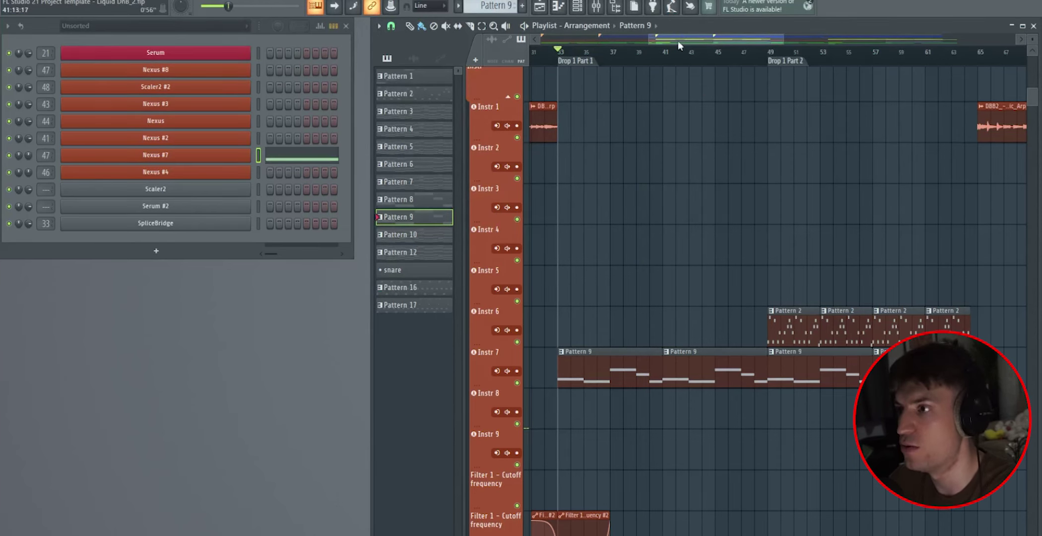
pyautogui.moveTo(684, 42); pyautogui.dragTo(714, 39)
pyautogui.click(661, 51)
pyautogui.scroll(2, 663, 53)
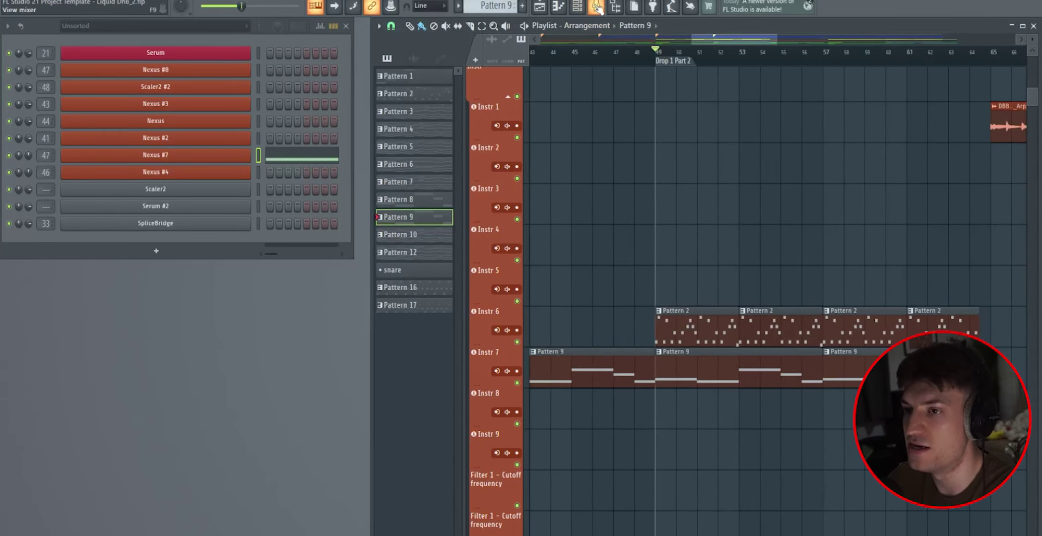
# Open Nexus #4 from Instr 6's Pattern 2 clip and review its Routing FX chain
pyautogui.click(653, 340)
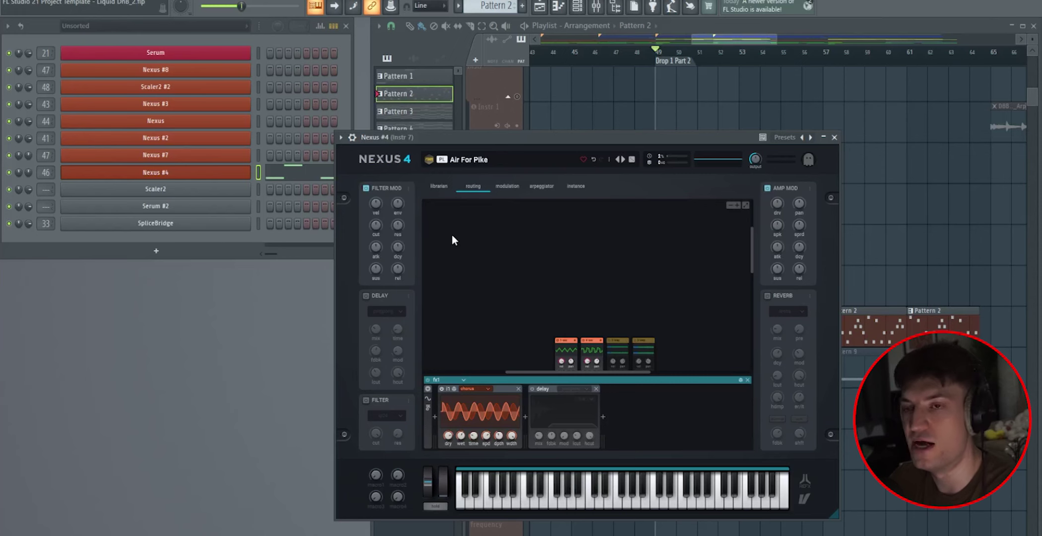
pyautogui.moveTo(529, 138); pyautogui.dragTo(527, 89)
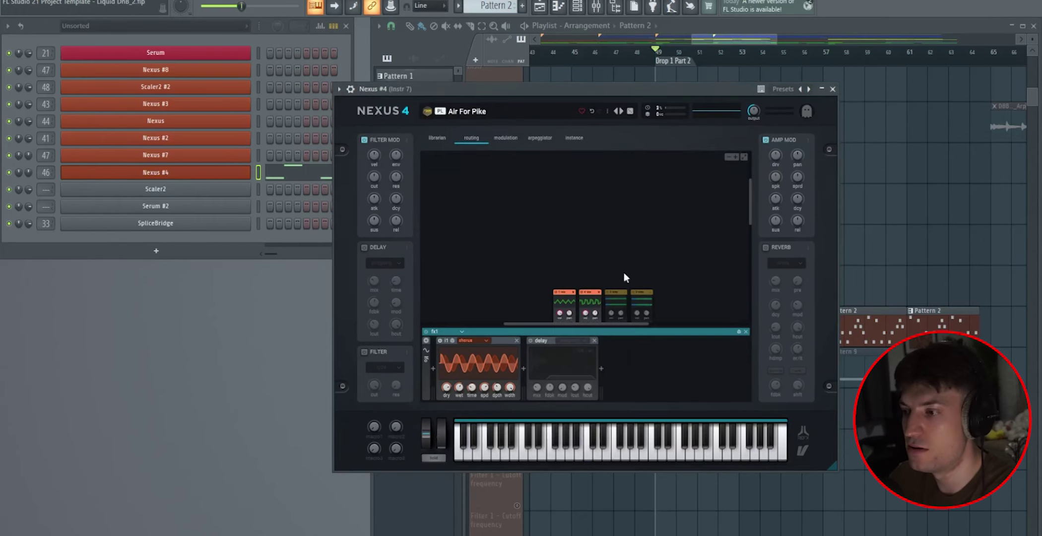
pyautogui.moveTo(753, 212); pyautogui.dragTo(746, 243)
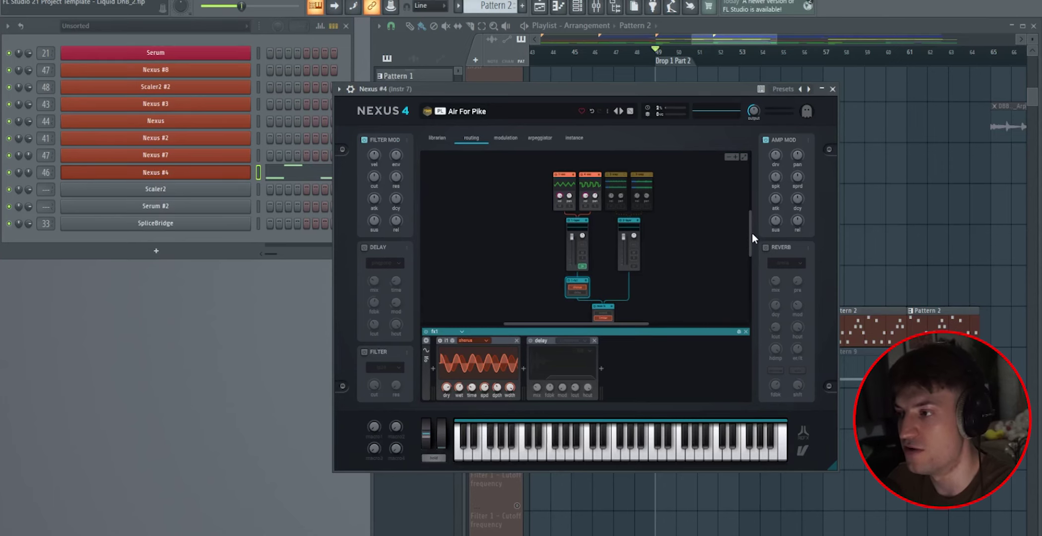
pyautogui.scroll(1, 751, 232)
# Close the Nexus #4 window and unmute the Instr 7 track
pyautogui.press('Escape')
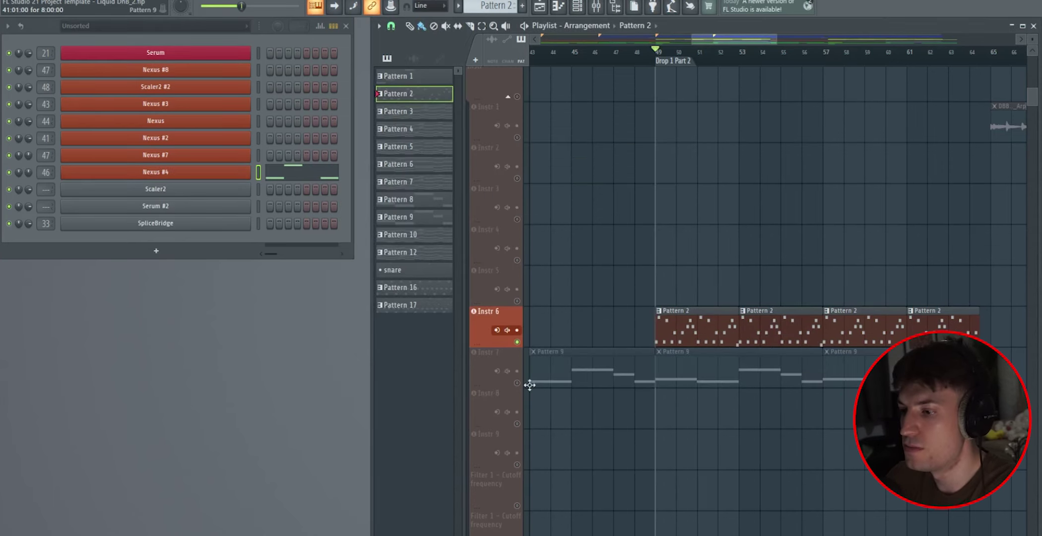
pyautogui.click(517, 382)
pyautogui.scroll(3, 622, 176)
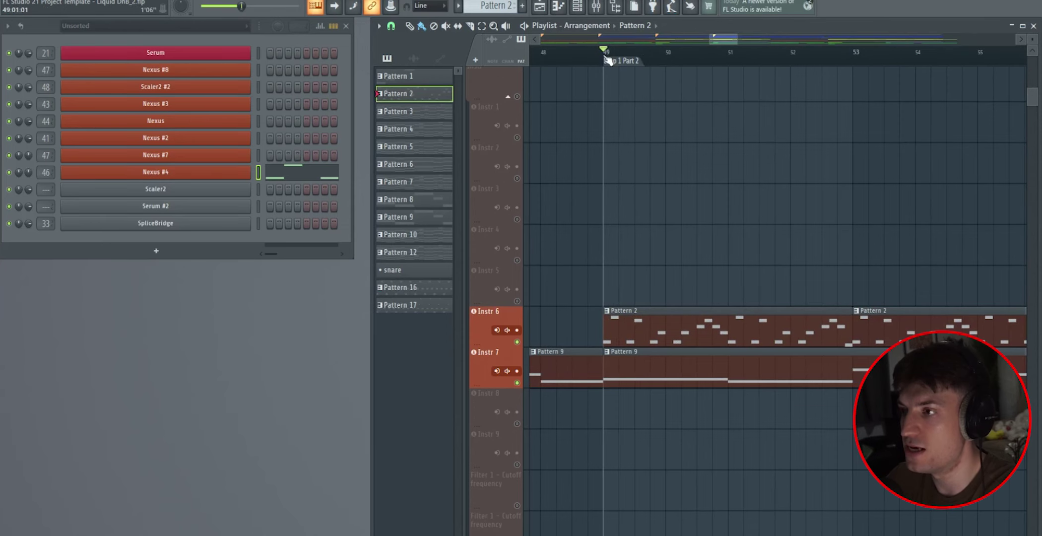
pyautogui.scroll(-5, 606, 59)
# Select bars 49 to 64 on the ruler, then briefly check the mixer
pyautogui.moveTo(606, 59); pyautogui.dragTo(809, 90)
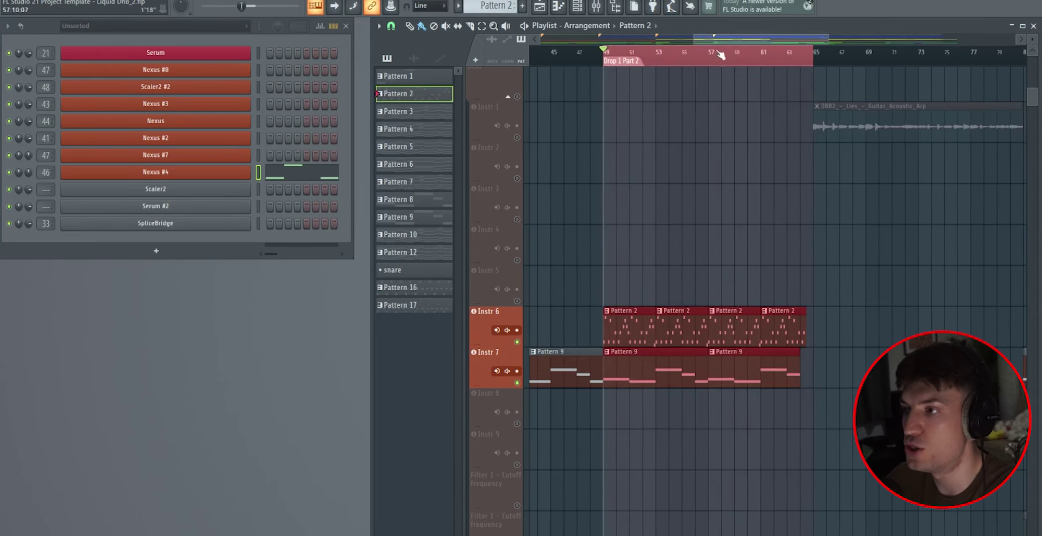
pyautogui.scroll(-2, 725, 47)
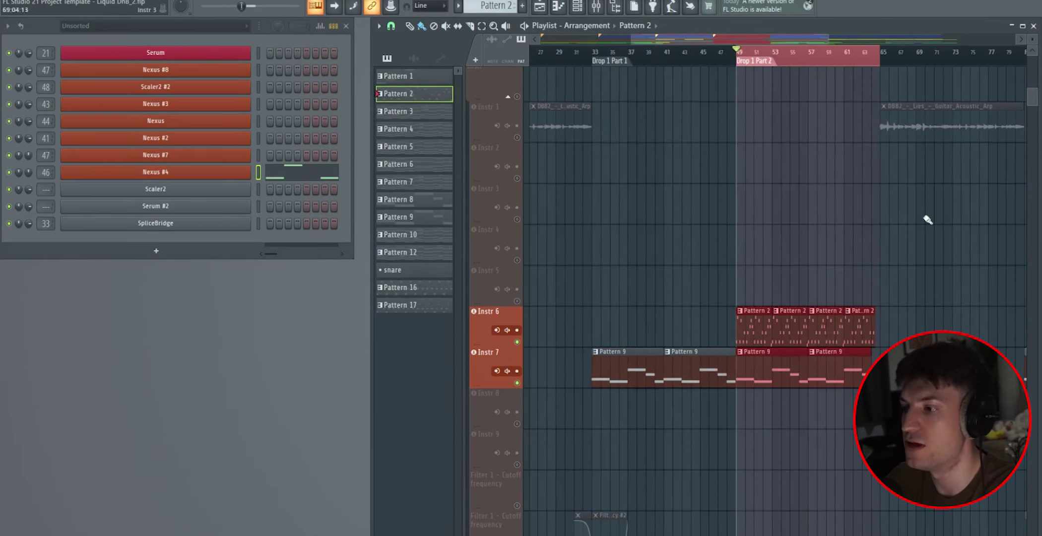
pyautogui.scroll(2, 812, 70)
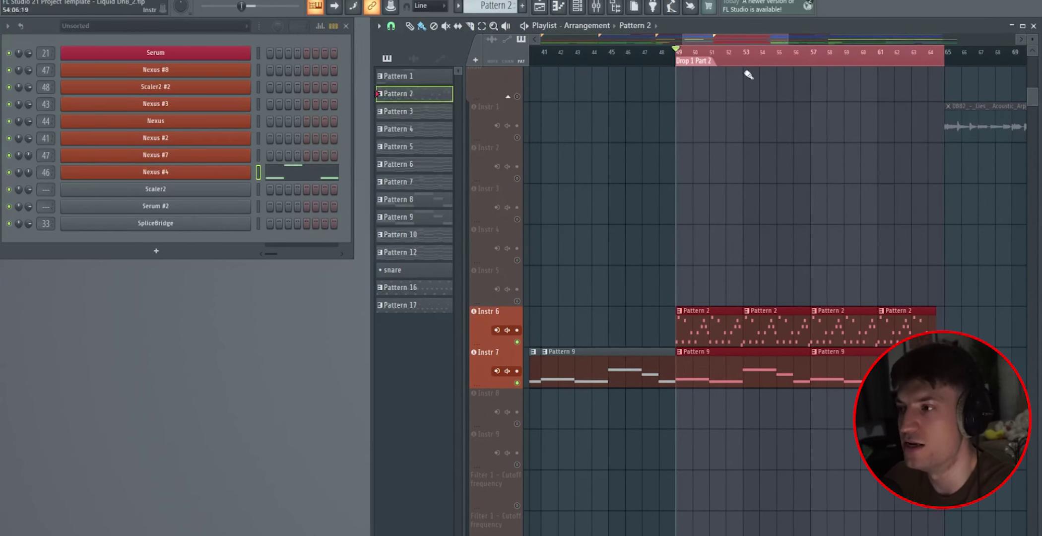
pyautogui.click(597, 7)
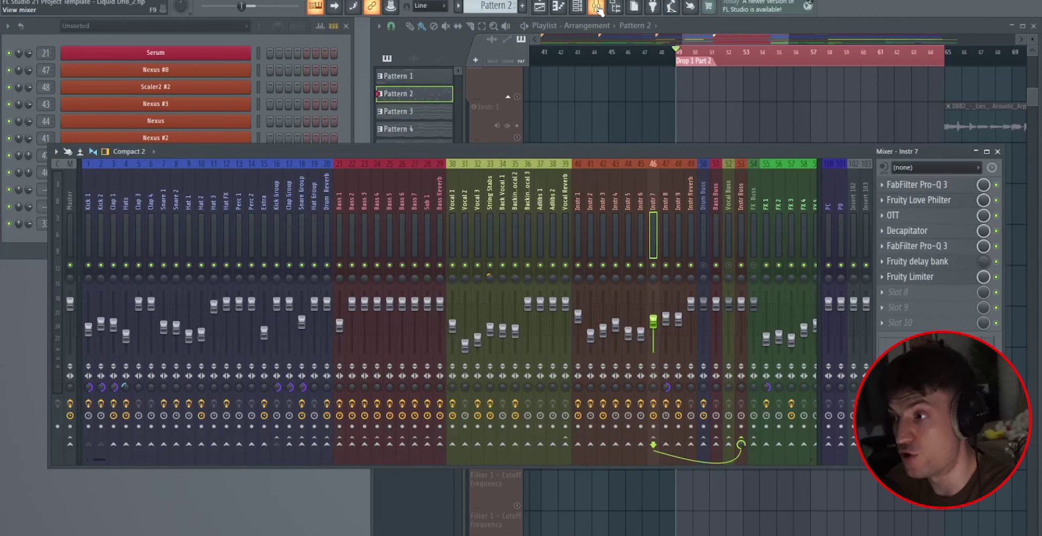
pyautogui.click(999, 151)
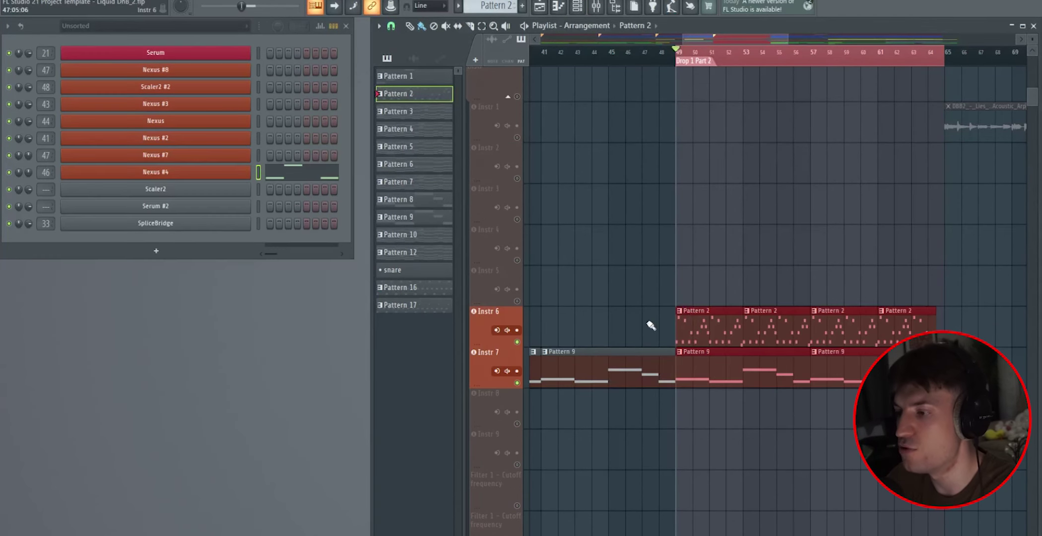
# Compare the Nexus #7 Pattern 9 melody with the Nexus #4 Pattern 2 notes in their piano rolls
pyautogui.doubleClick(692, 323)
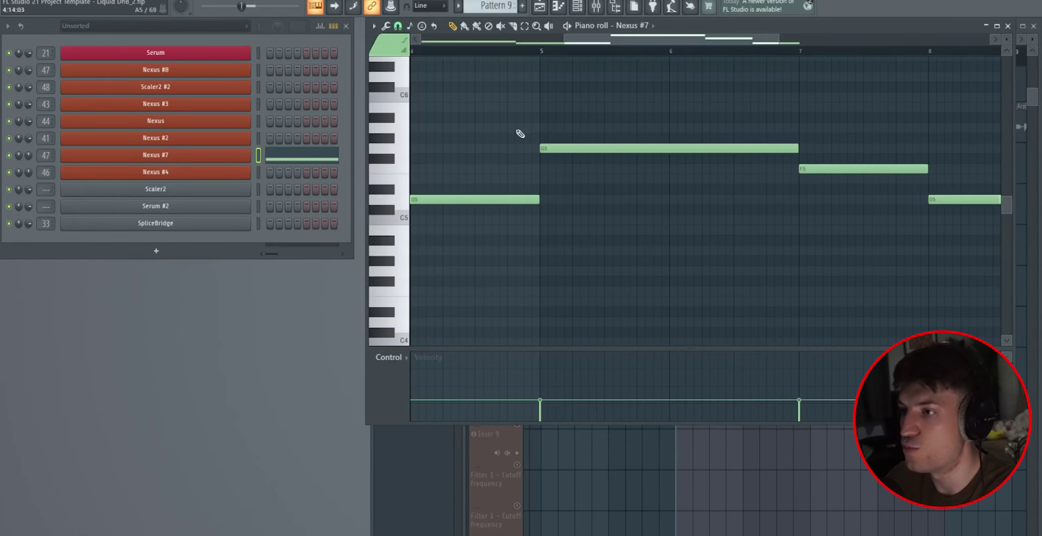
pyautogui.moveTo(564, 41); pyautogui.dragTo(422, 40)
pyautogui.moveTo(780, 39); pyautogui.dragTo(910, 39)
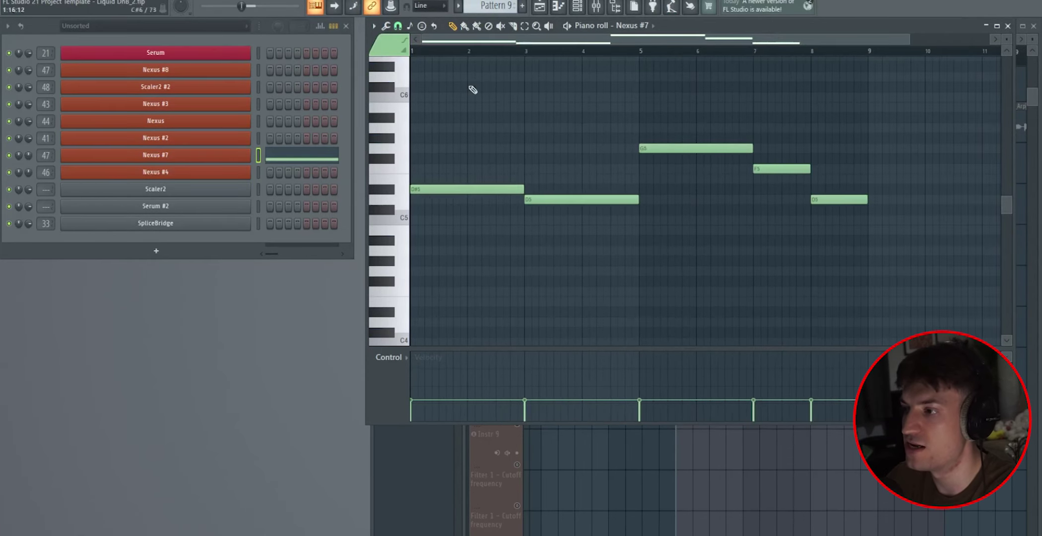
pyautogui.click(1007, 26)
pyautogui.doubleClick(711, 308)
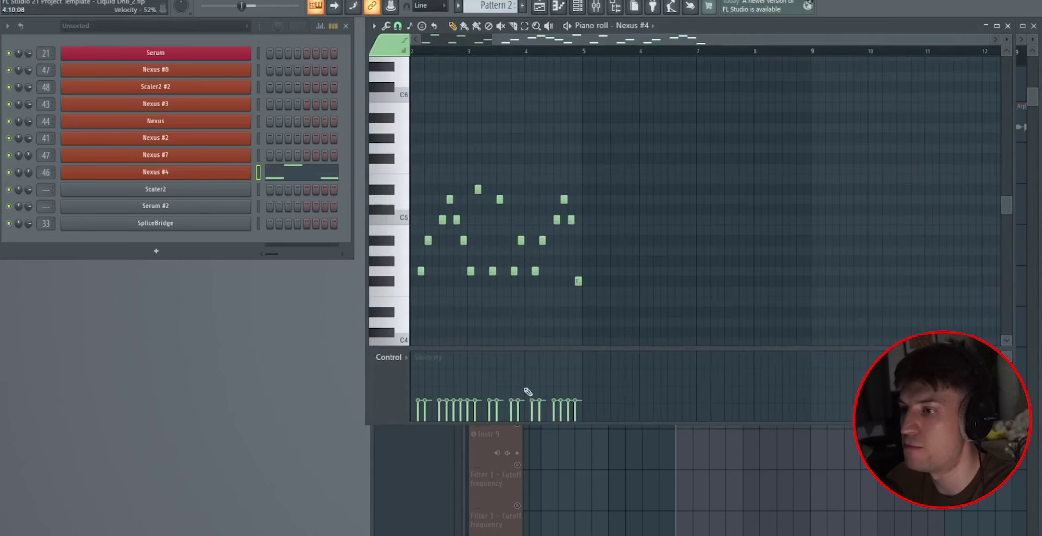
pyautogui.moveTo(843, 42); pyautogui.dragTo(700, 48)
pyautogui.moveTo(989, 42); pyautogui.dragTo(765, 44)
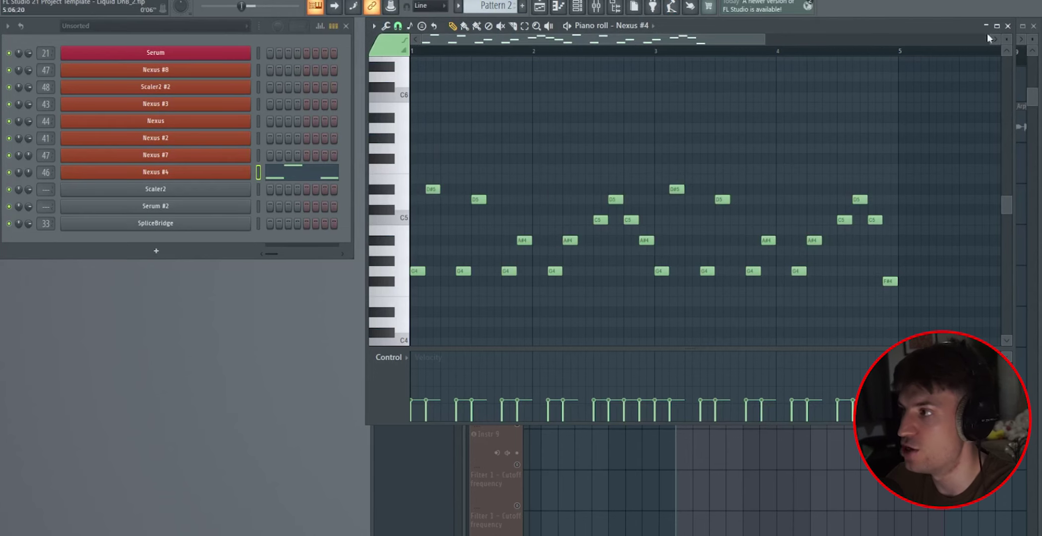
pyautogui.click(1008, 26)
pyautogui.doubleClick(710, 366)
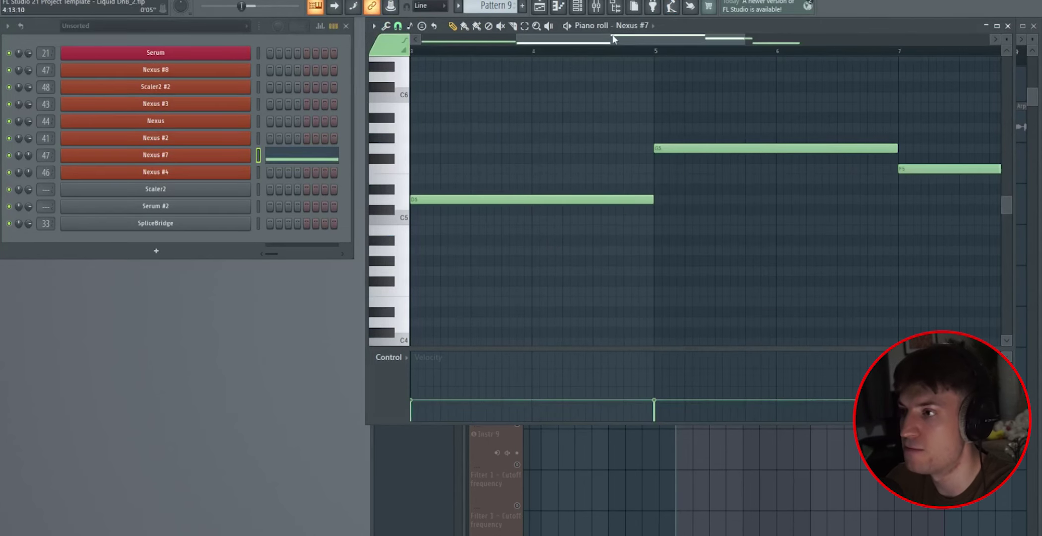
pyautogui.moveTo(614, 36); pyautogui.dragTo(453, 44)
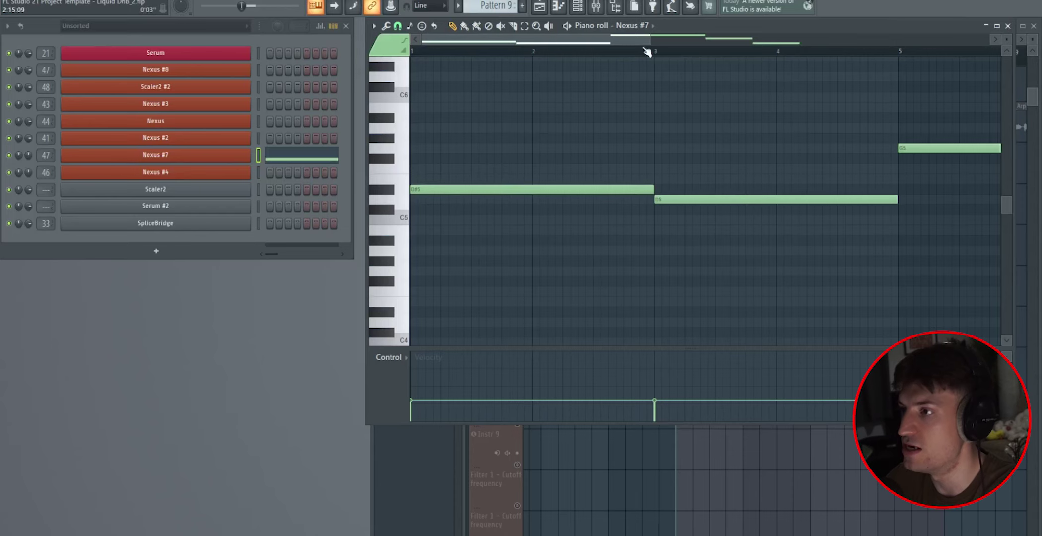
pyautogui.click(1008, 26)
# Reopen Nexus #4's Pattern 2 piano roll and play the arpeggio
pyautogui.doubleClick(699, 327)
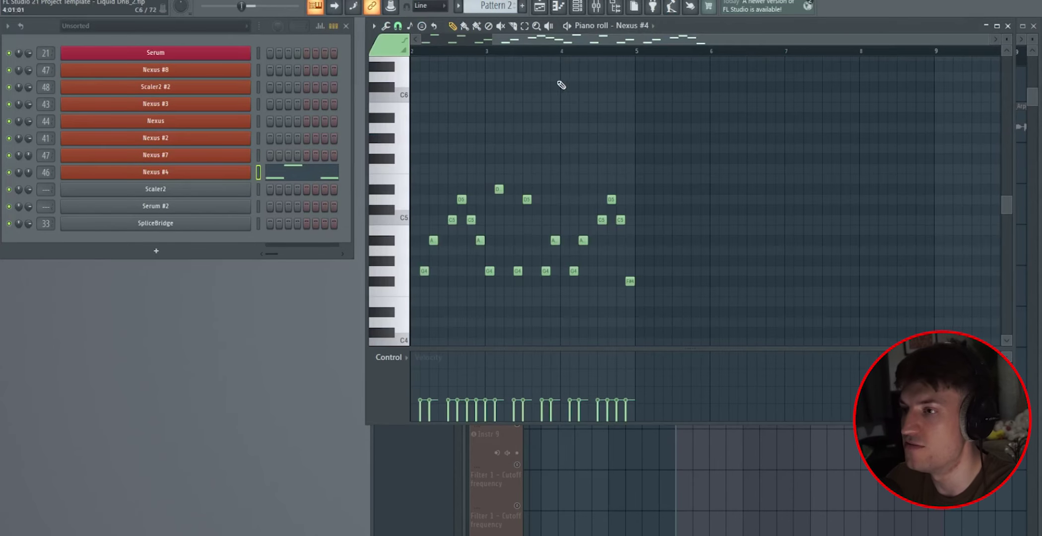
pyautogui.moveTo(558, 45); pyautogui.dragTo(443, 46)
pyautogui.scroll(2, 505, 158)
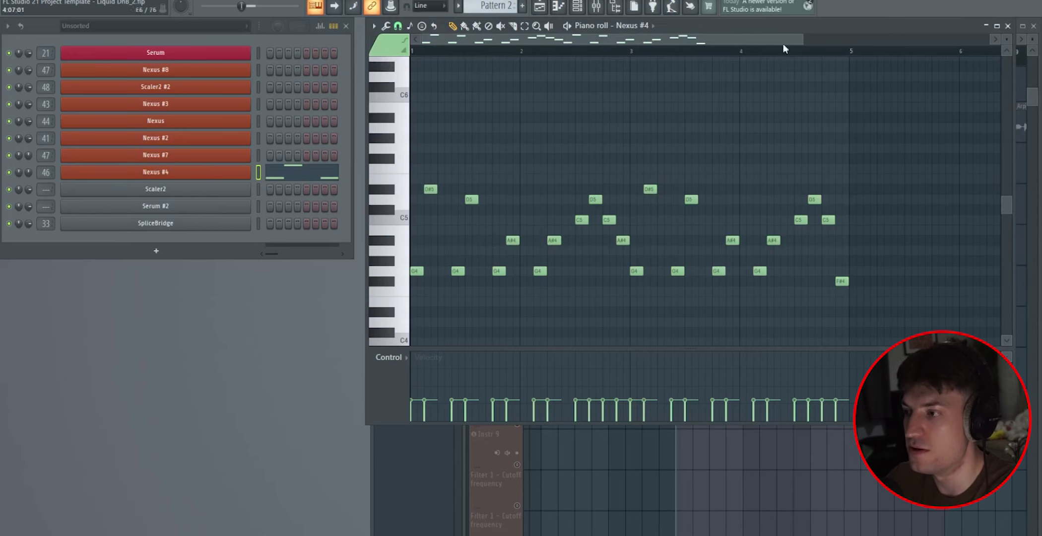
pyautogui.moveTo(801, 38); pyautogui.dragTo(751, 38)
pyautogui.press('space')
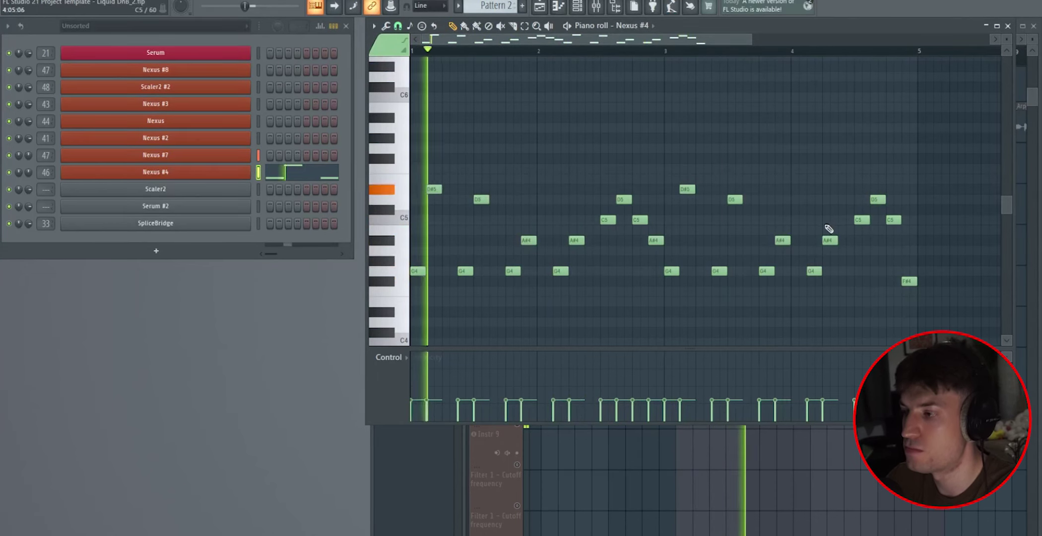
pyautogui.press('space')
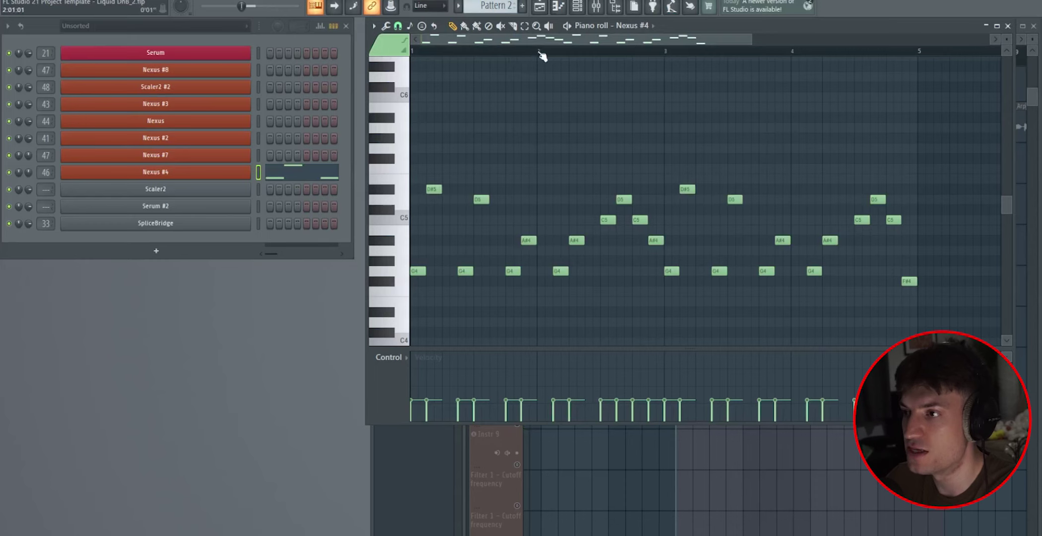
# Select the arpeggio notes bar by bar through bars 1, 2 and 3
pyautogui.moveTo(539, 51); pyautogui.dragTo(375, 156)
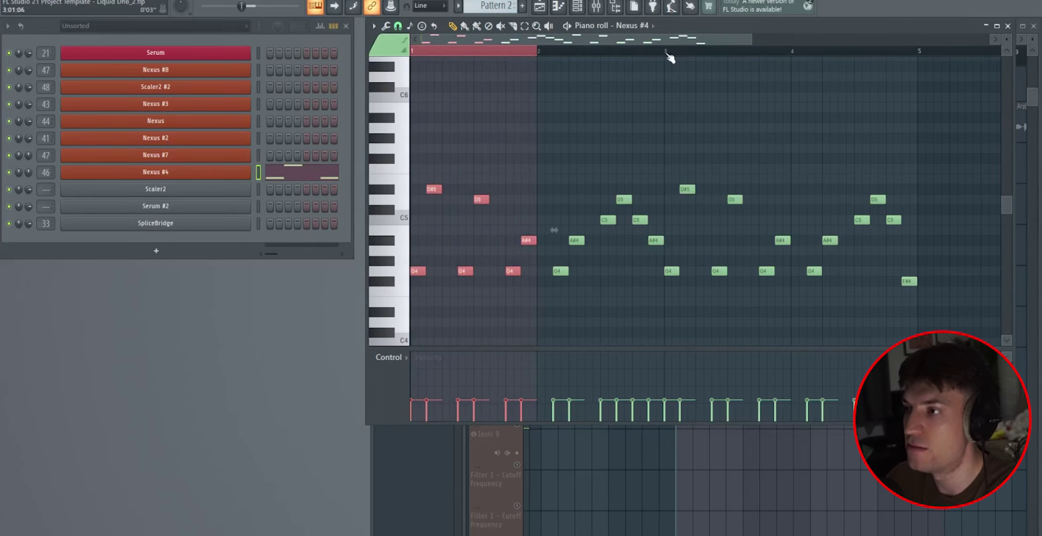
pyautogui.moveTo(664, 52); pyautogui.dragTo(543, 100)
pyautogui.moveTo(666, 52); pyautogui.dragTo(920, 82)
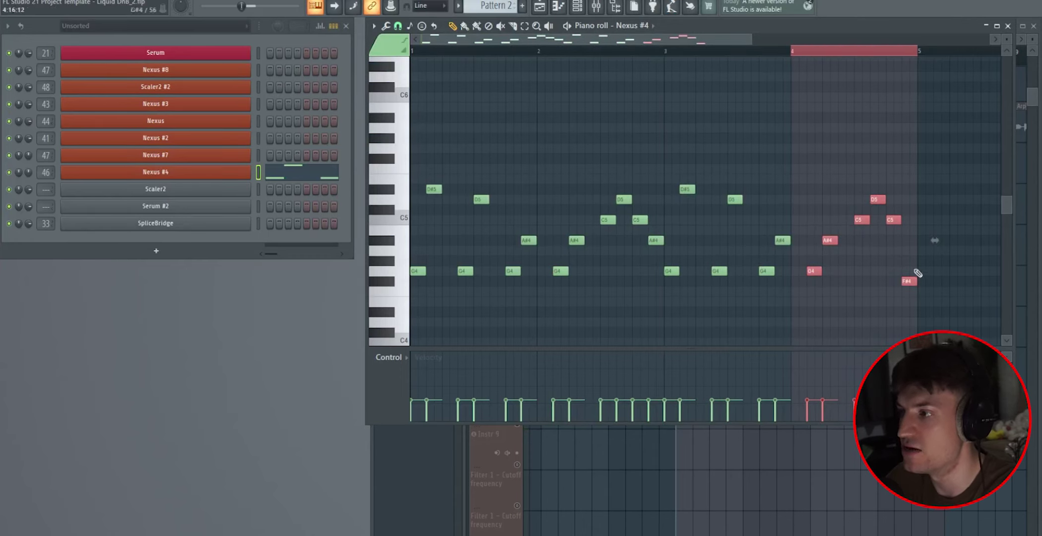
# Close the piano roll and solo the Instr 7 mixer insert while playing it
pyautogui.click(1008, 26)
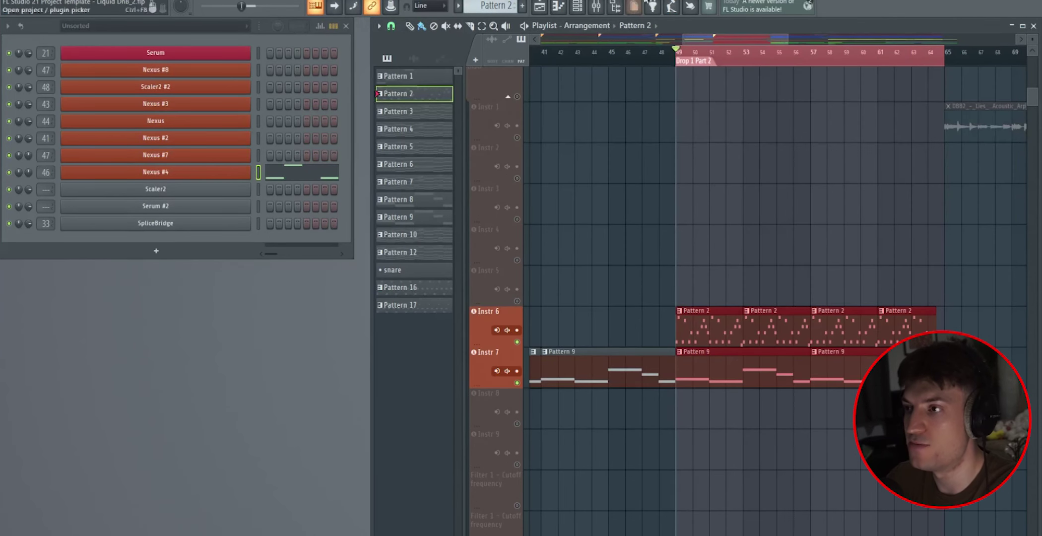
pyautogui.click(596, 6)
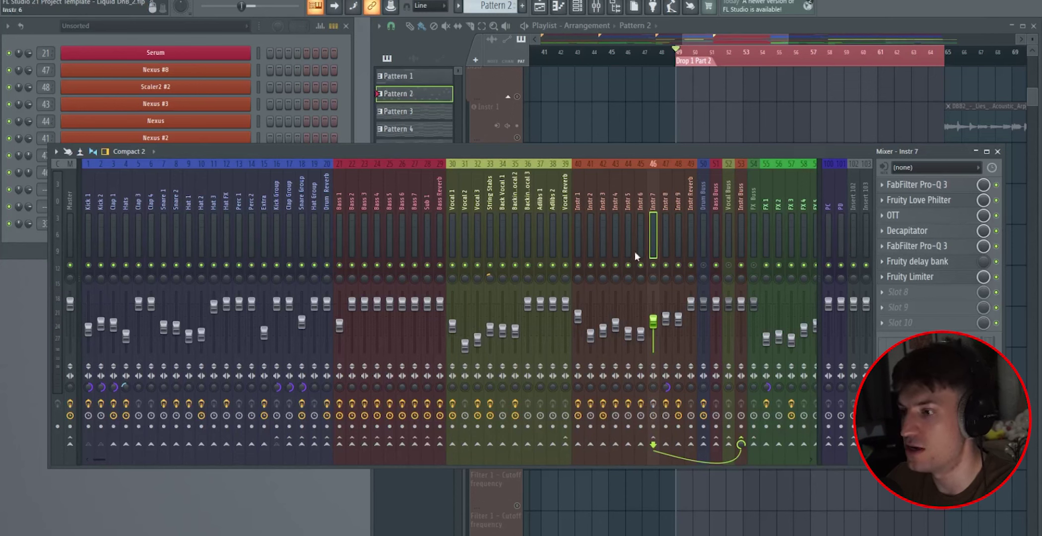
pyautogui.rightClick(654, 264)
pyautogui.press('space')
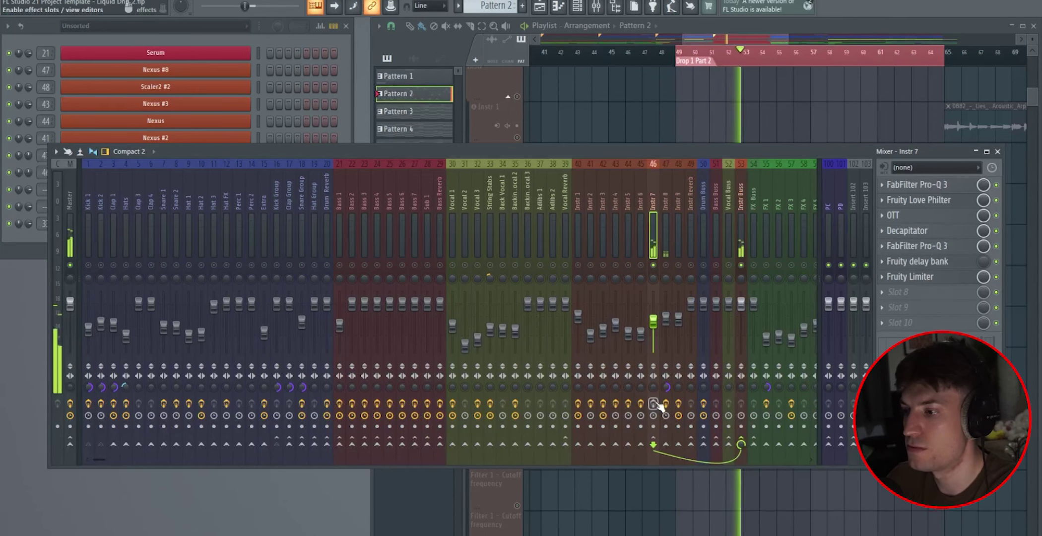
pyautogui.press('space')
# Unmute the Mix level automation track, play from bar 49, and bring back Instr 7's mixer effects
pyautogui.press('space')
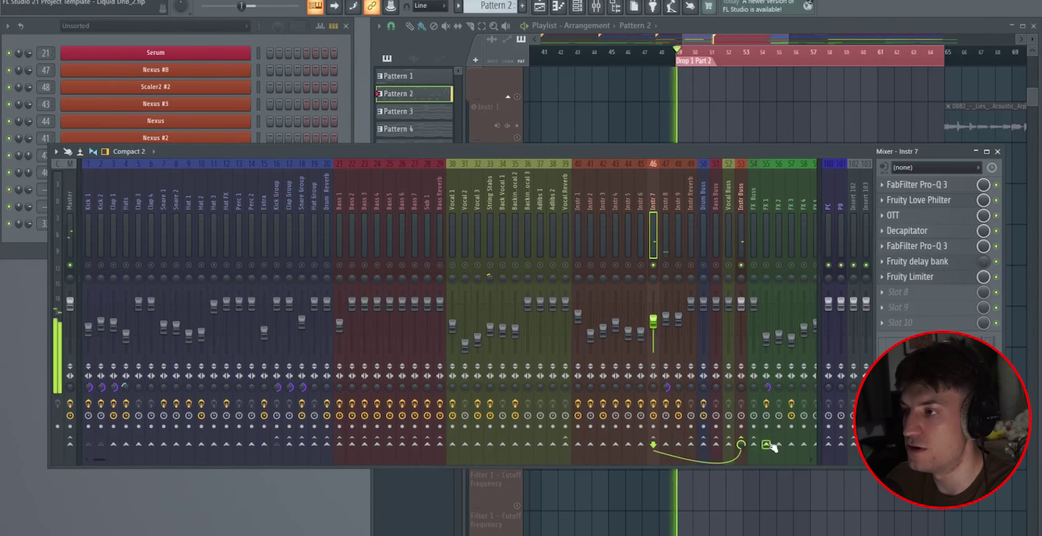
pyautogui.click(998, 152)
pyautogui.scroll(-3, 847, 291)
pyautogui.scroll(-4, 818, 278)
pyautogui.press('space')
pyautogui.click(517, 307)
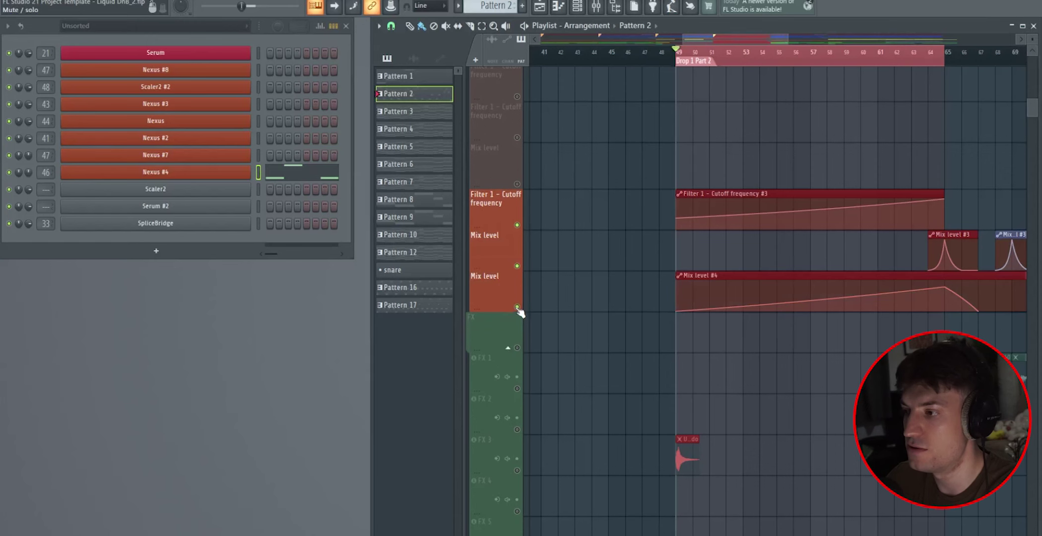
pyautogui.press('space')
pyautogui.scroll(3, 741, 273)
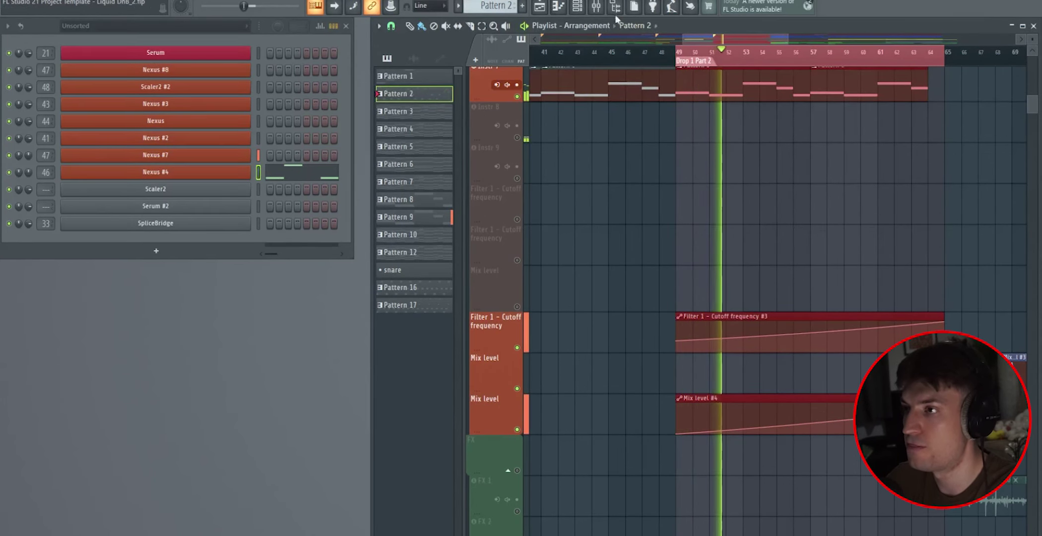
pyautogui.click(596, 6)
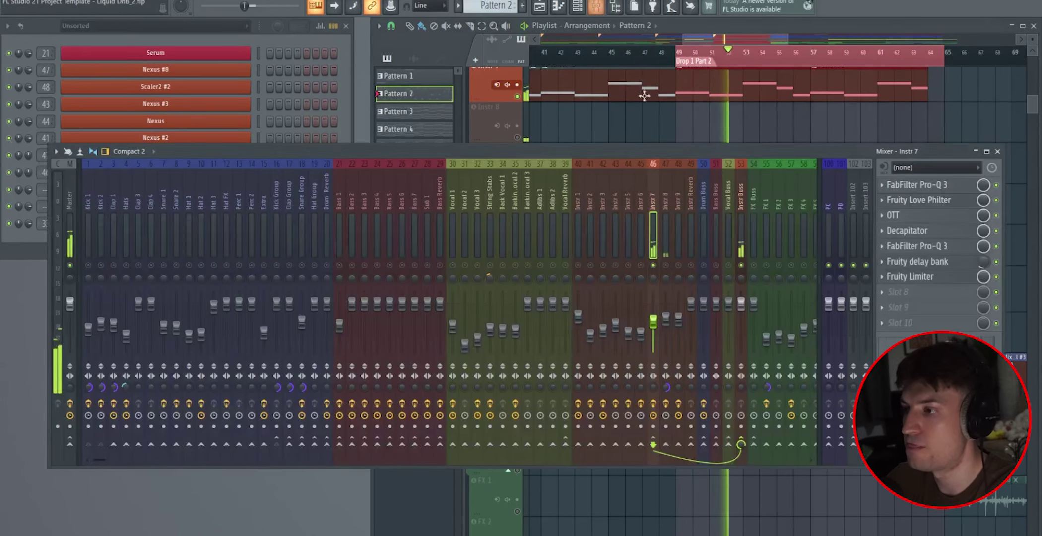
pyautogui.click(962, 264)
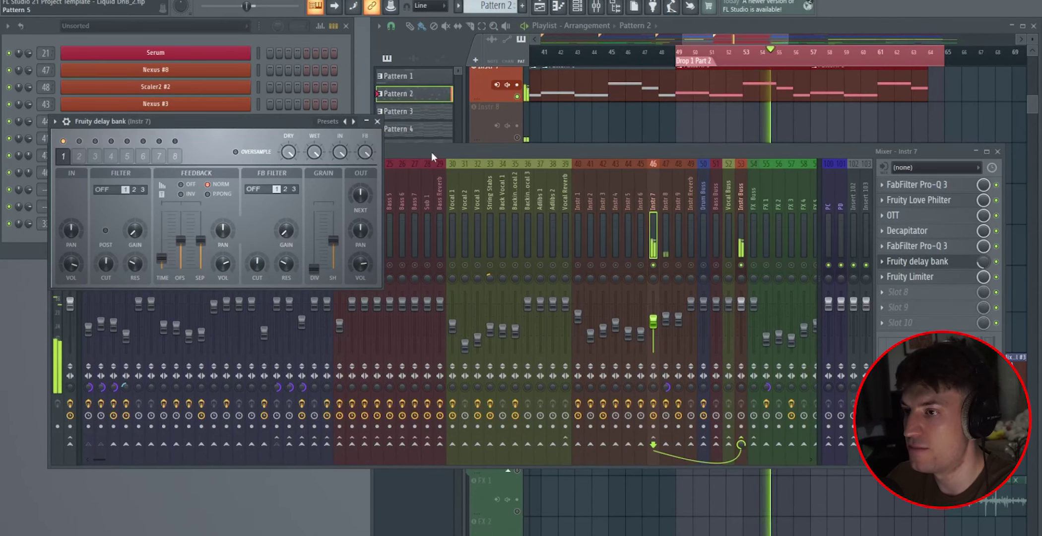
pyautogui.click(913, 258)
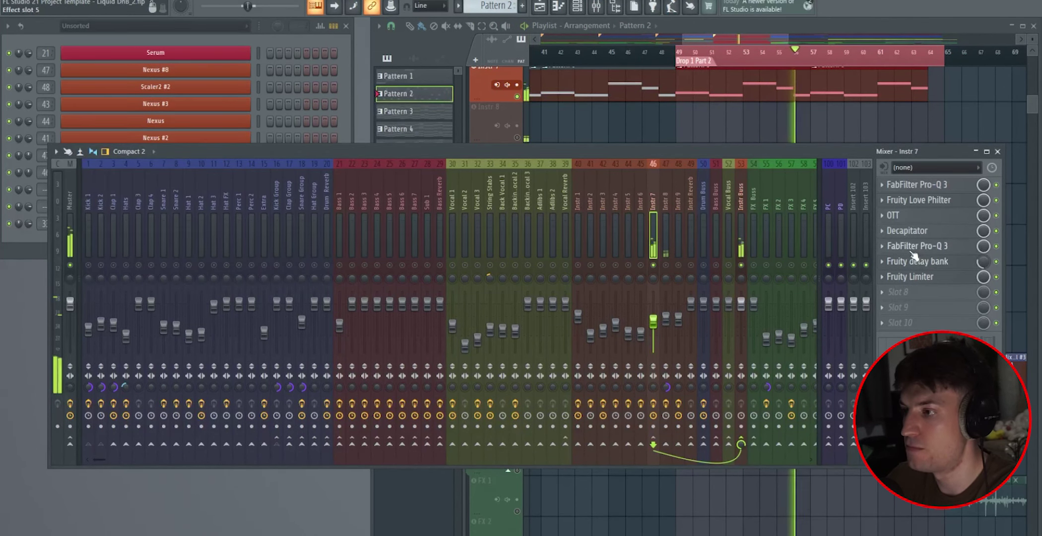
pyautogui.click(945, 187)
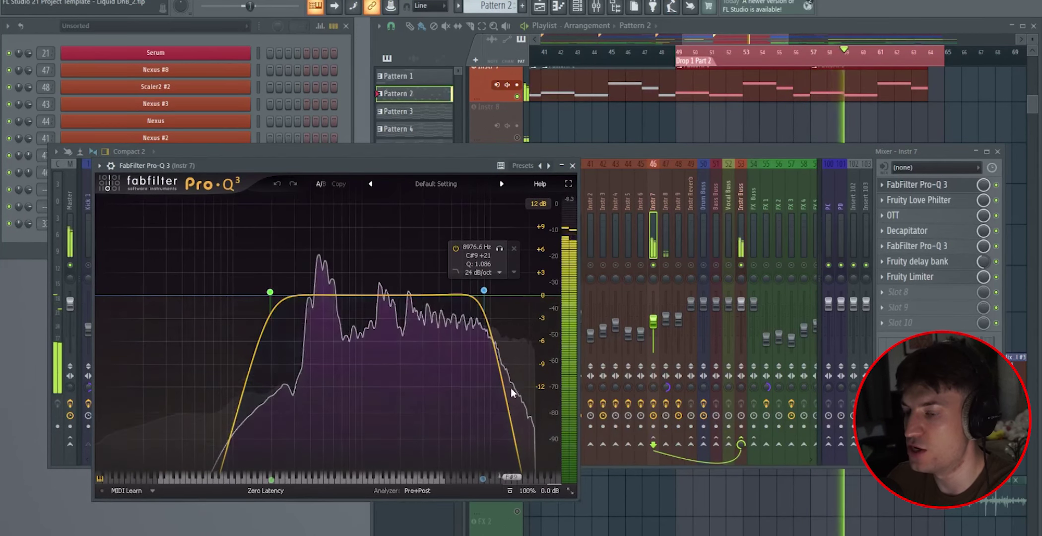
pyautogui.moveTo(241, 298)
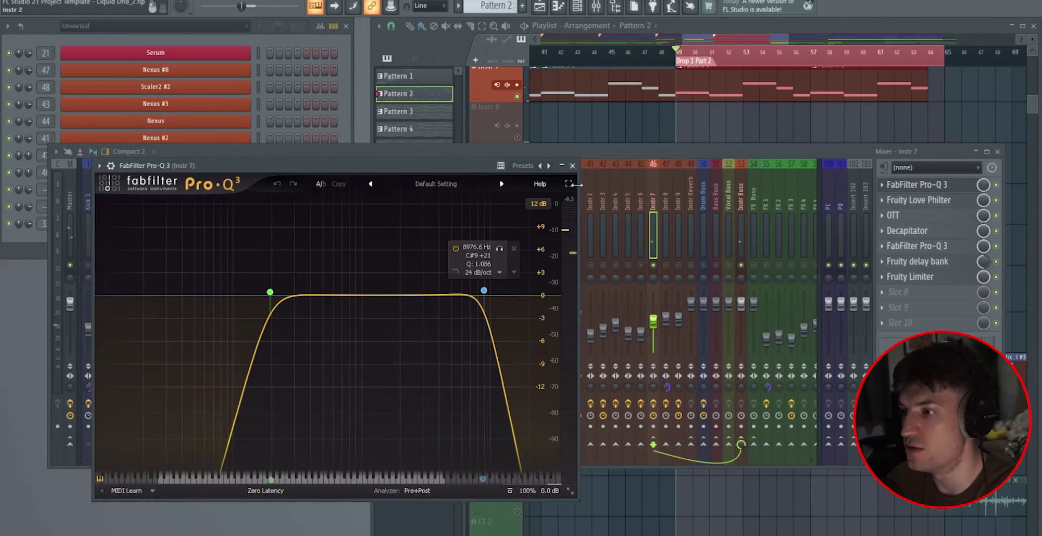
pyautogui.click(572, 166)
pyautogui.moveTo(79, 79); pyautogui.dragTo(412, 88)
pyautogui.click(511, 85)
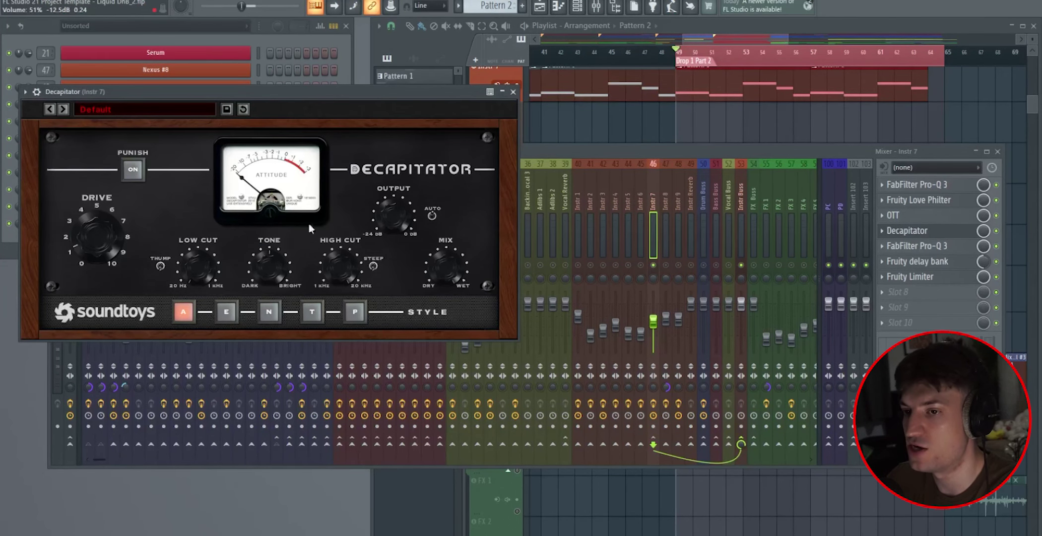
pyautogui.click(514, 92)
pyautogui.click(915, 246)
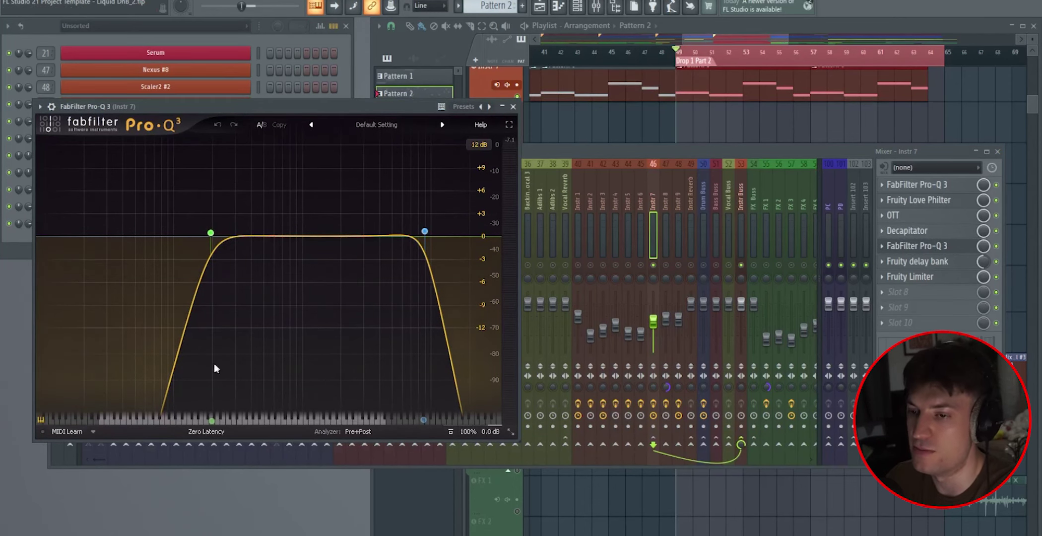
pyautogui.click(502, 107)
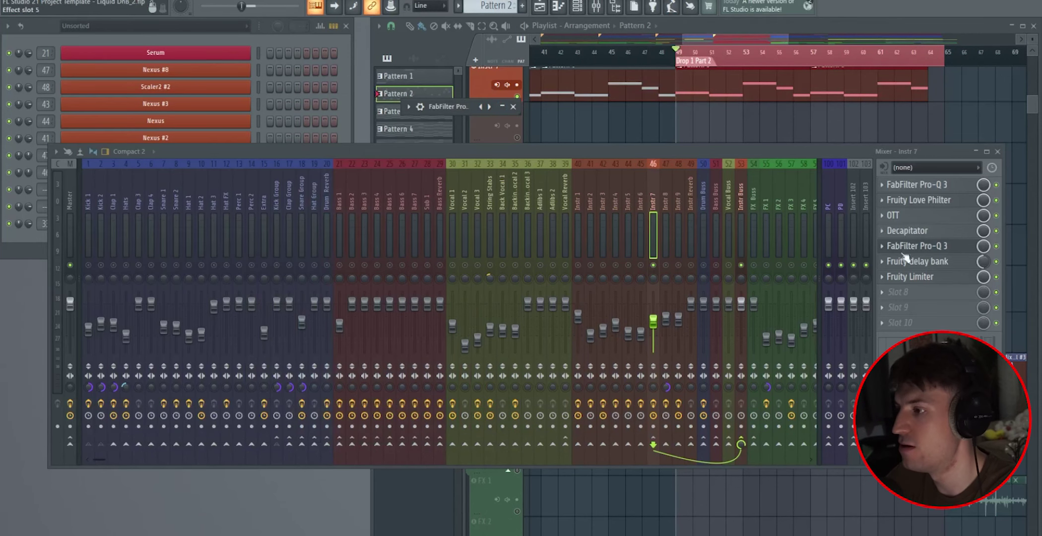
pyautogui.click(917, 261)
pyautogui.click(912, 276)
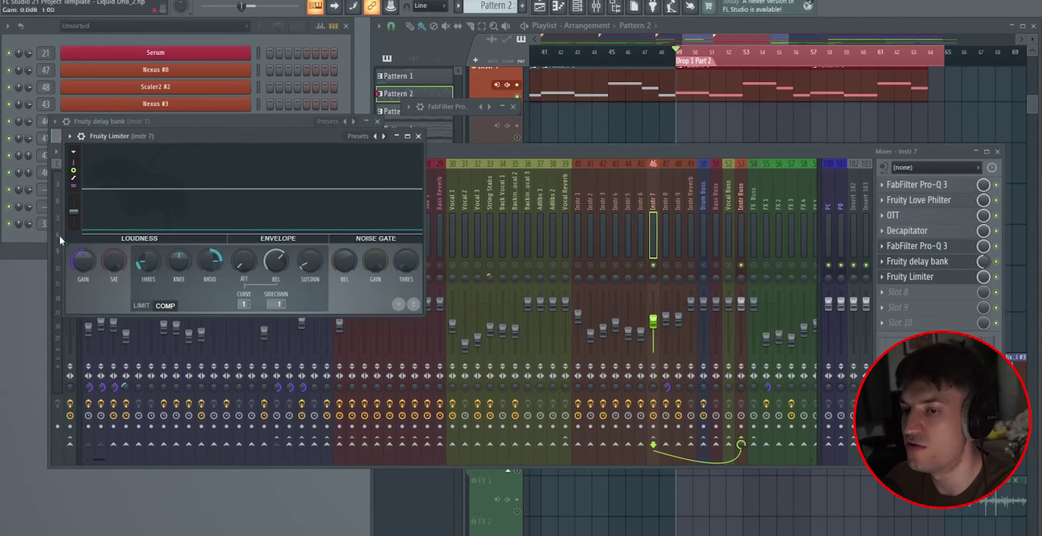
pyautogui.click(418, 136)
pyautogui.click(378, 121)
pyautogui.click(513, 108)
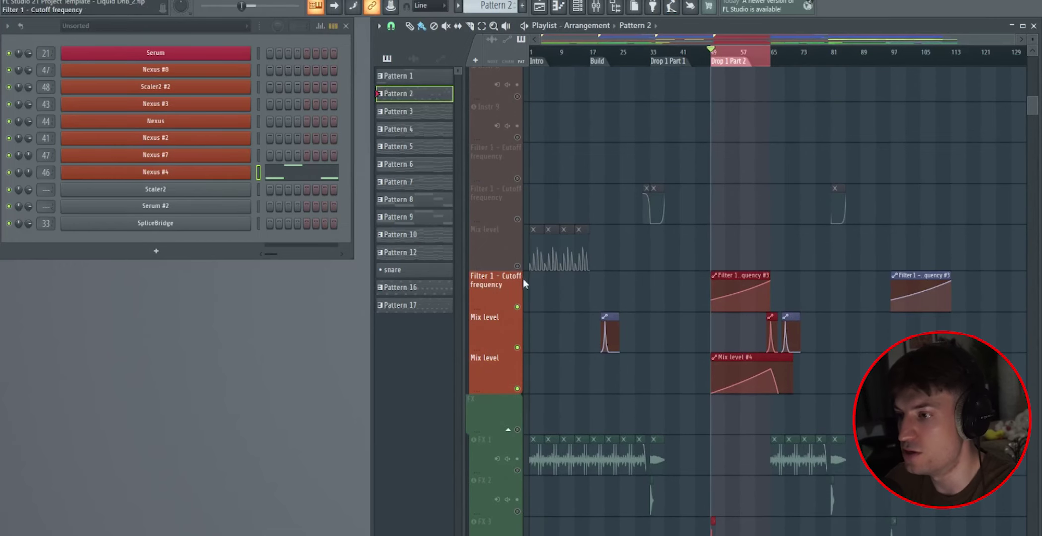
# Restart playback from bar 1 and briefly check the mixer
pyautogui.scroll(-4, 633, 239)
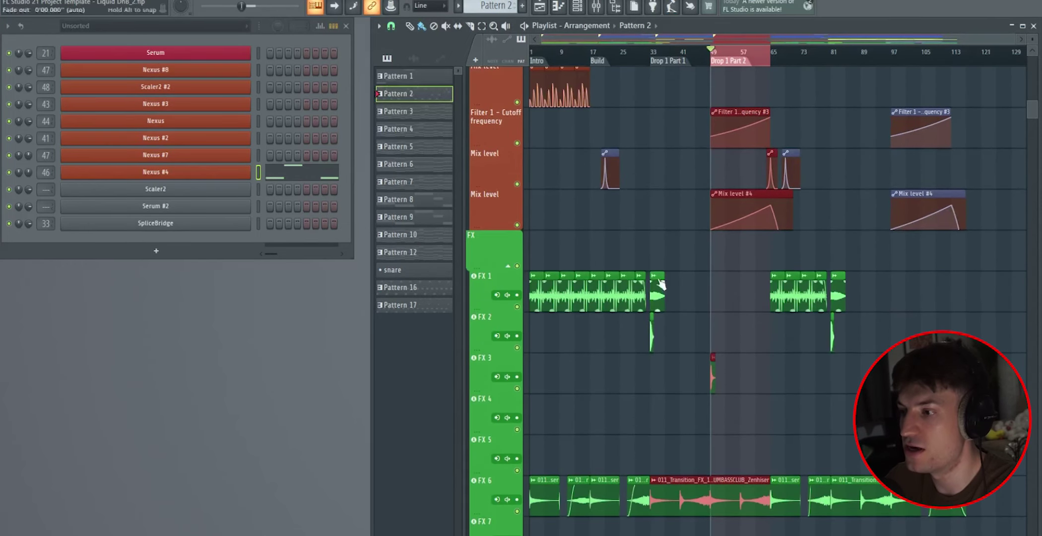
pyautogui.click(535, 54)
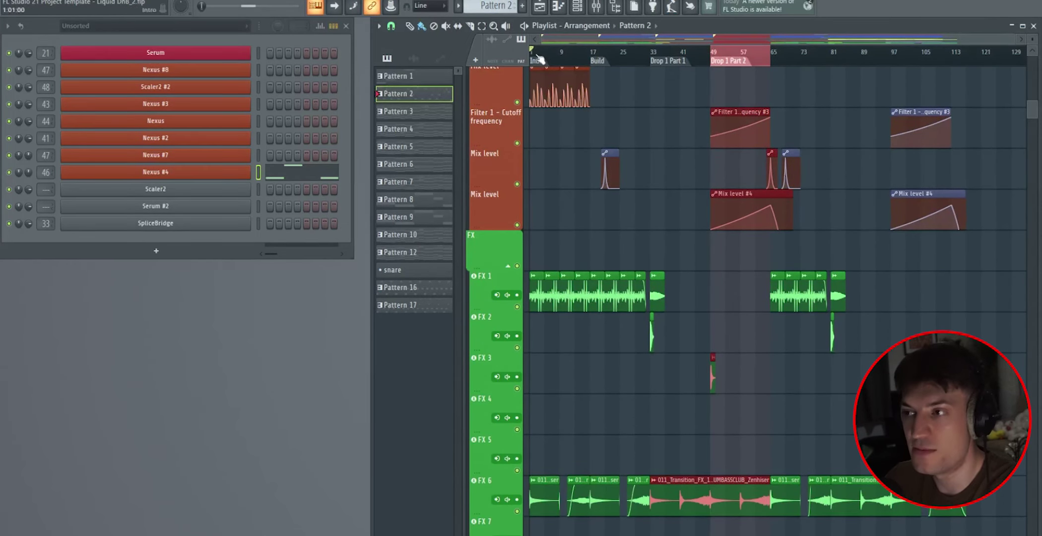
pyautogui.scroll(4, 538, 58)
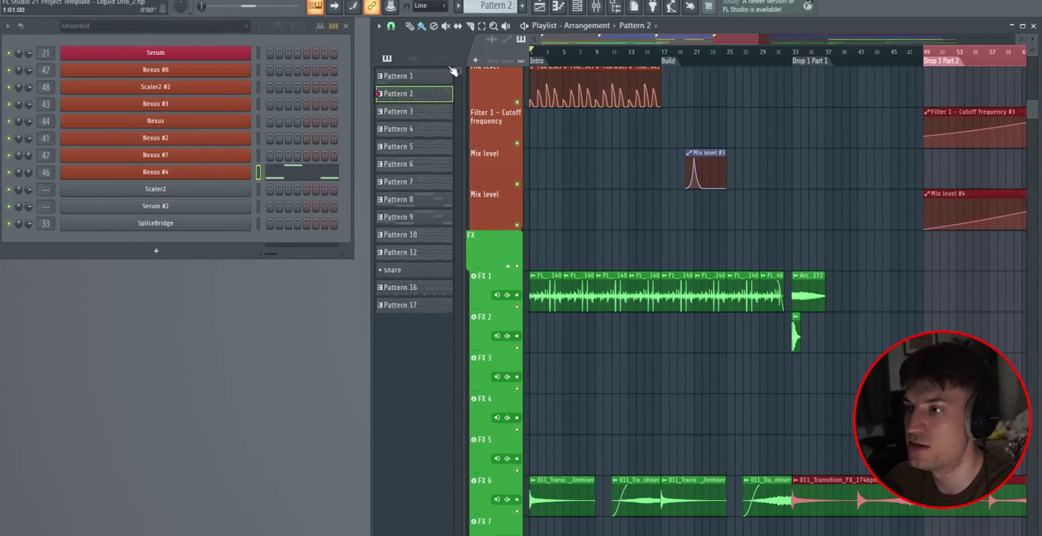
pyautogui.click(598, 8)
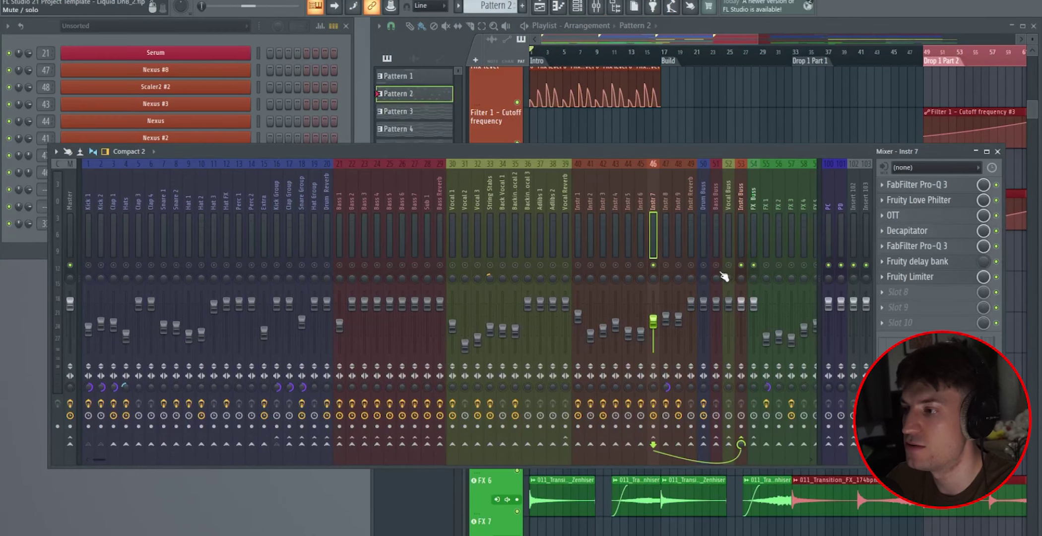
pyautogui.press('F9')
# Play from bar 1 down to the FX tracks, stop, and unmute FX 1
pyautogui.scroll(-4, 586, 314)
pyautogui.scroll(5, 605, 235)
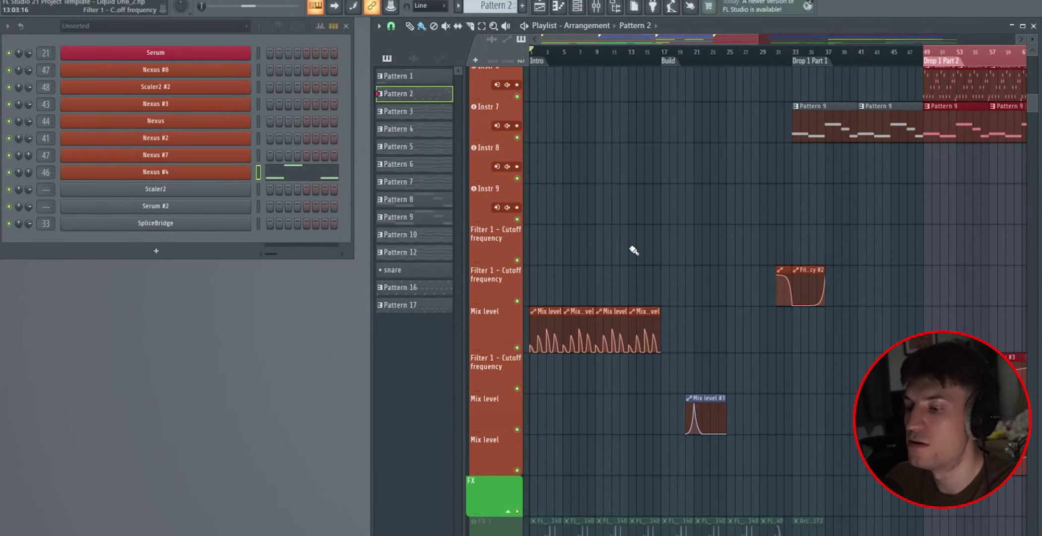
pyautogui.scroll(-1, 633, 253)
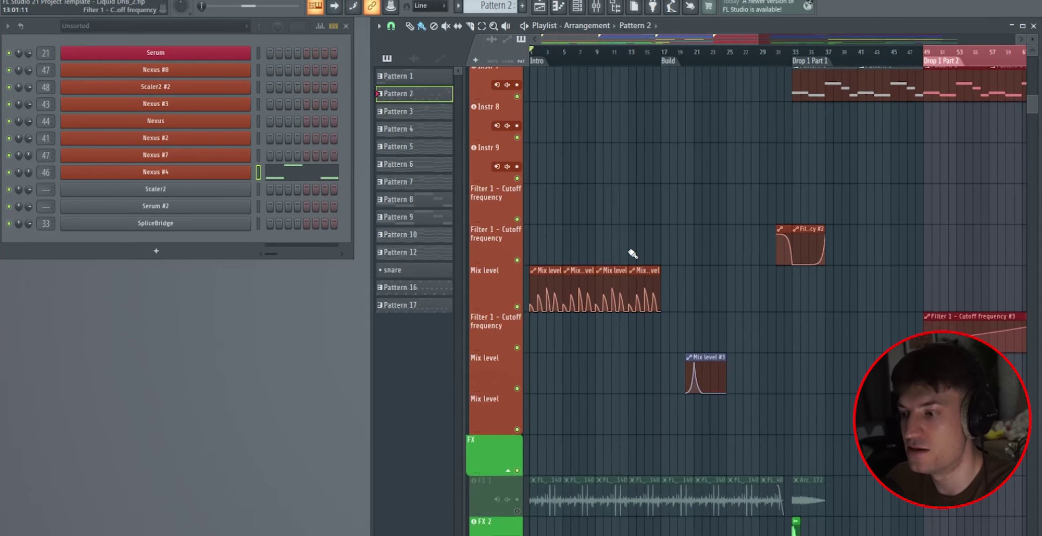
pyautogui.press('space')
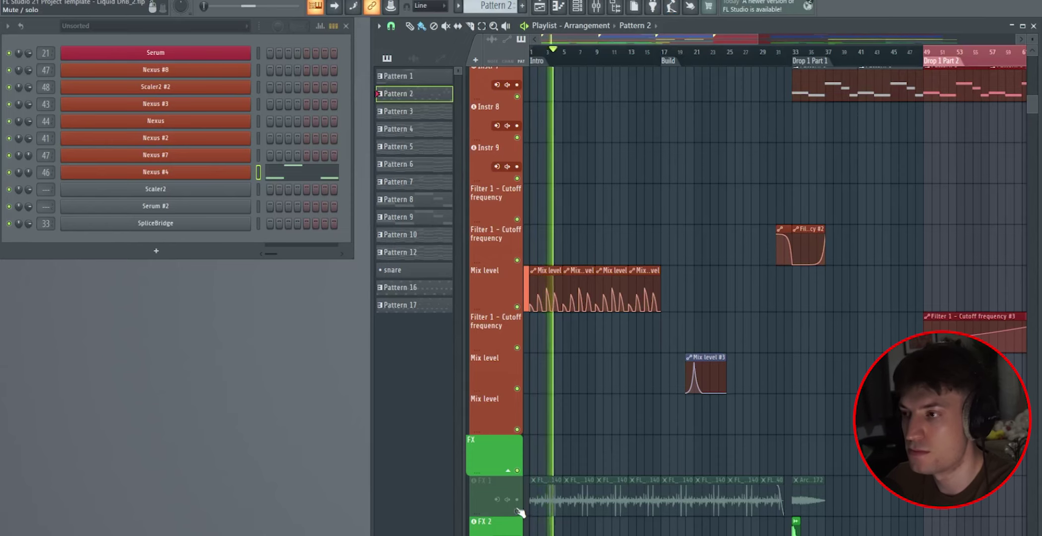
pyautogui.scroll(-6, 527, 254)
pyautogui.press('space')
pyautogui.click(517, 266)
# View the FL_GTR_05_Fx_Loop_Atmosphere_140 clip settings during playback, then close them
pyautogui.doubleClick(534, 255)
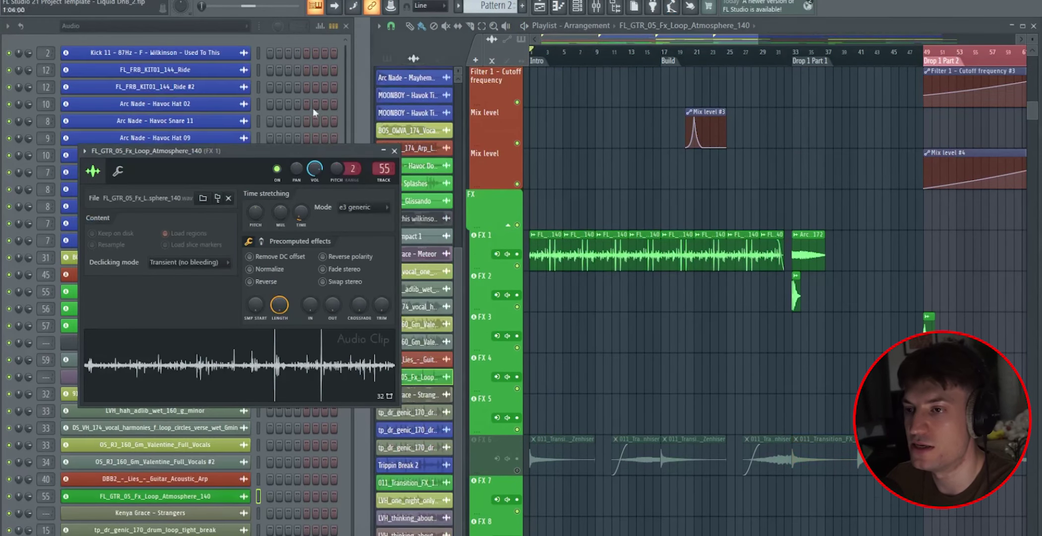
pyautogui.press('space')
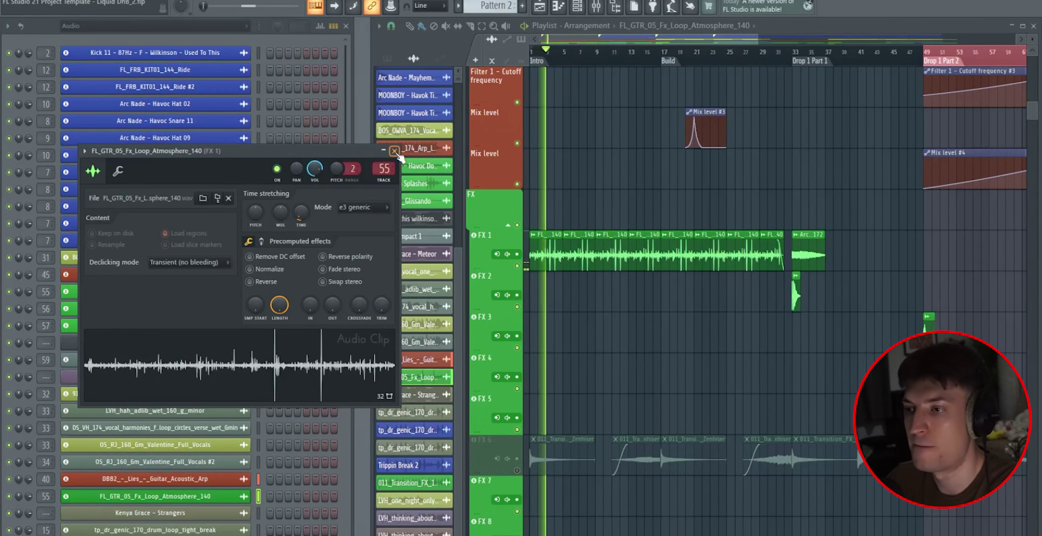
pyautogui.click(394, 150)
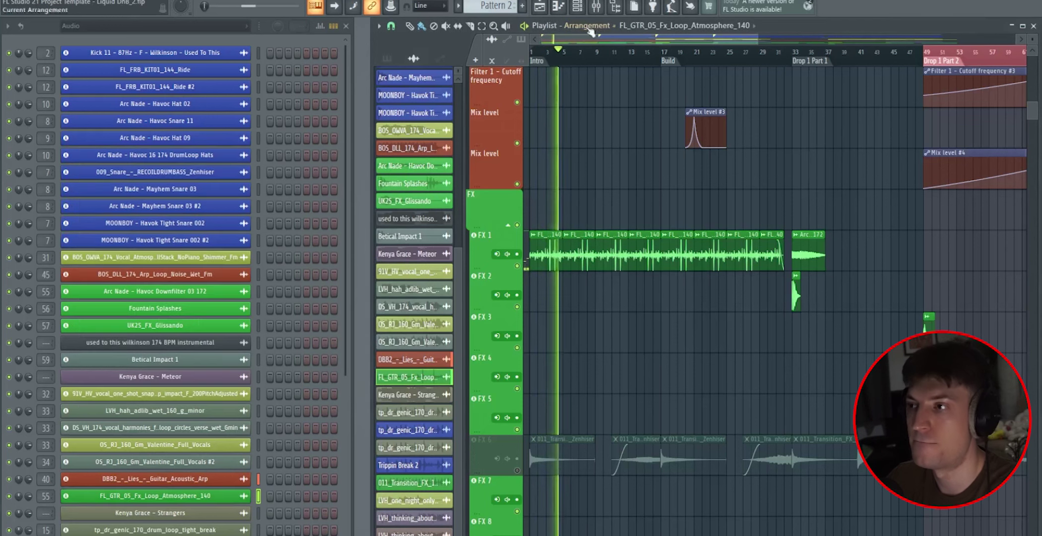
# Check the Fruity Love Philter on FX 1's mixer insert, then close the mixer and stop playback
pyautogui.click(598, 7)
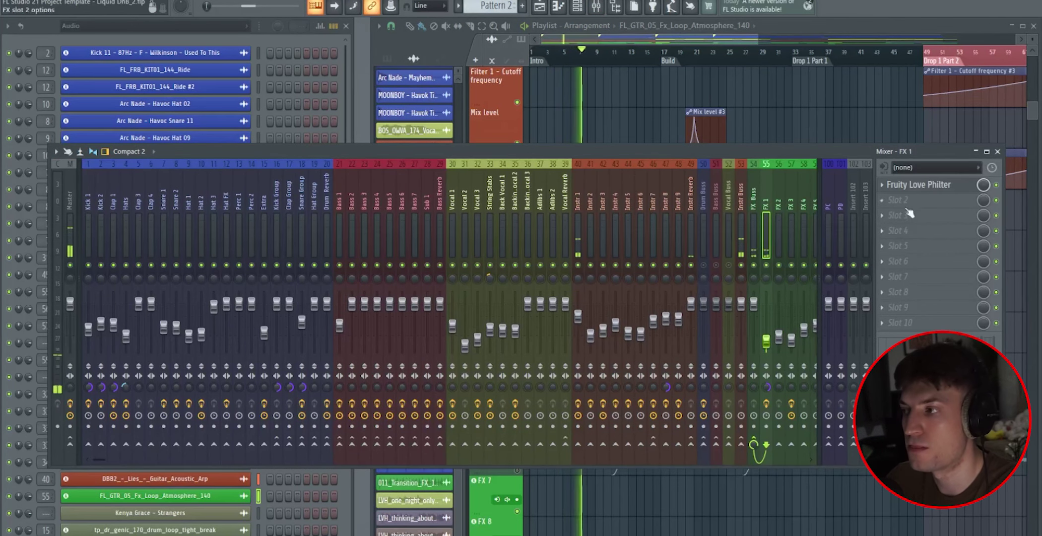
pyautogui.click(922, 187)
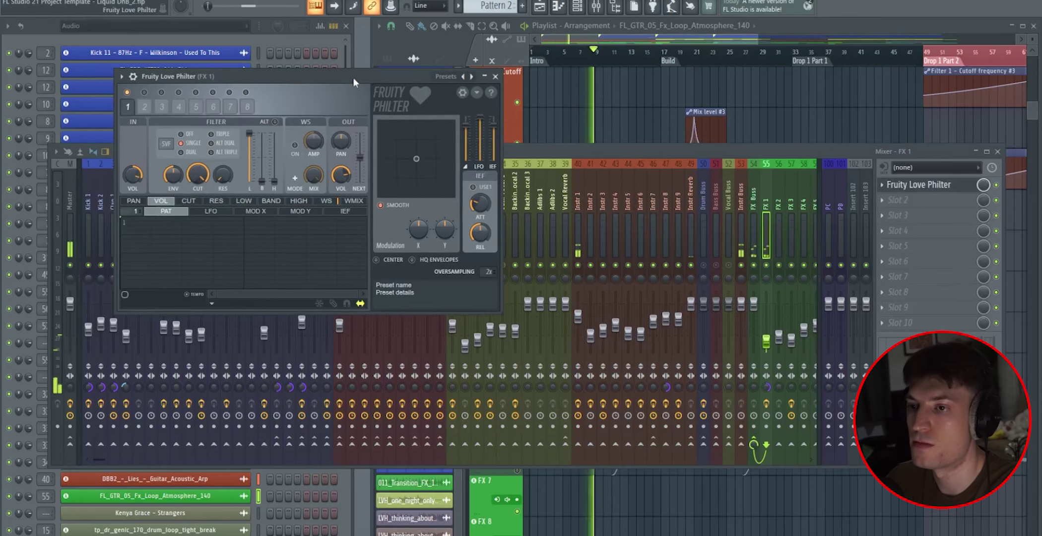
pyautogui.click(495, 77)
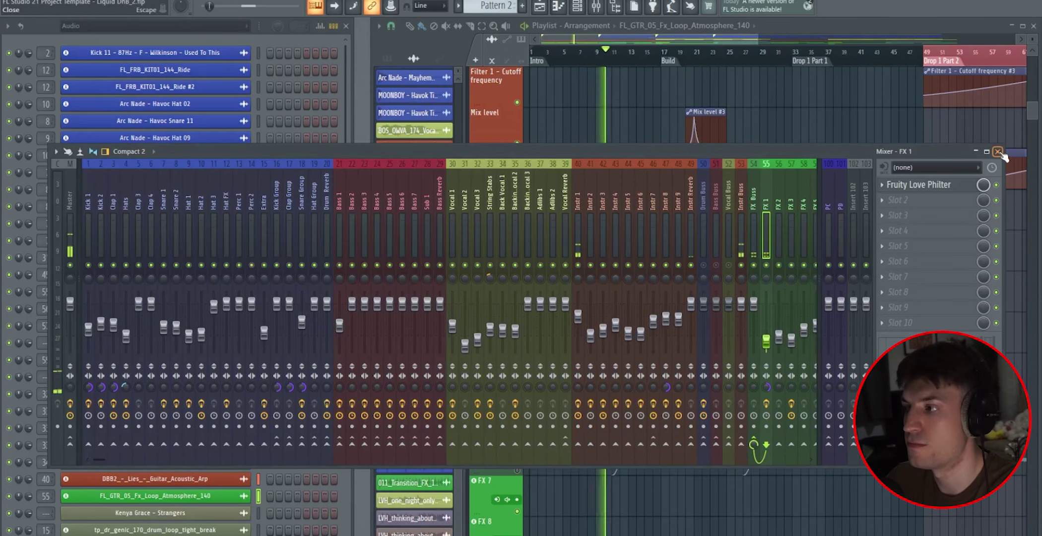
pyautogui.click(998, 152)
pyautogui.press('space')
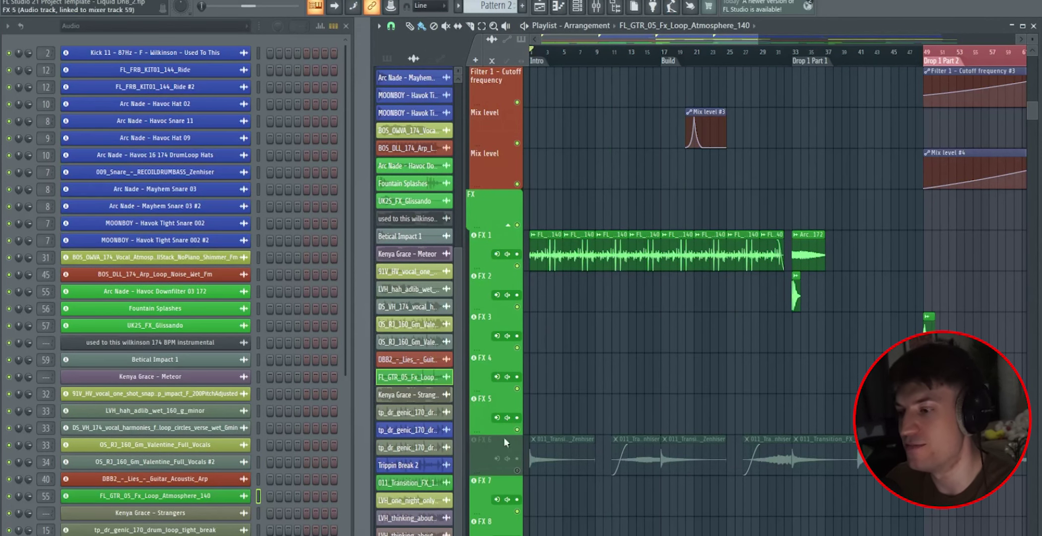
# Audition the song from about bar 31
pyautogui.scroll(-1, 587, 393)
pyautogui.scroll(4, 838, 61)
pyautogui.moveTo(692, 59); pyautogui.dragTo(628, 58)
pyautogui.scroll(2, 642, 56)
pyautogui.scroll(4, 635, 57)
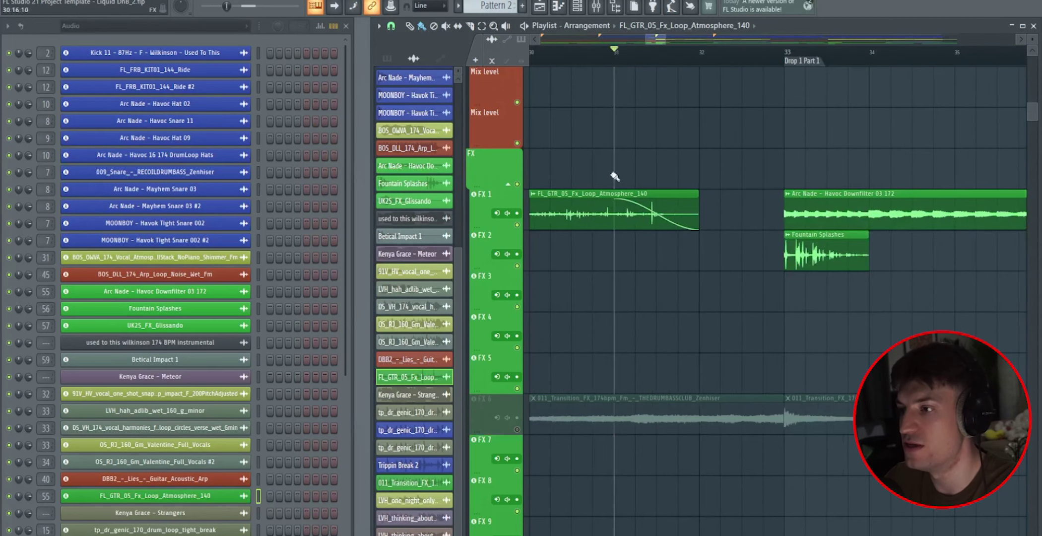
pyautogui.press('space')
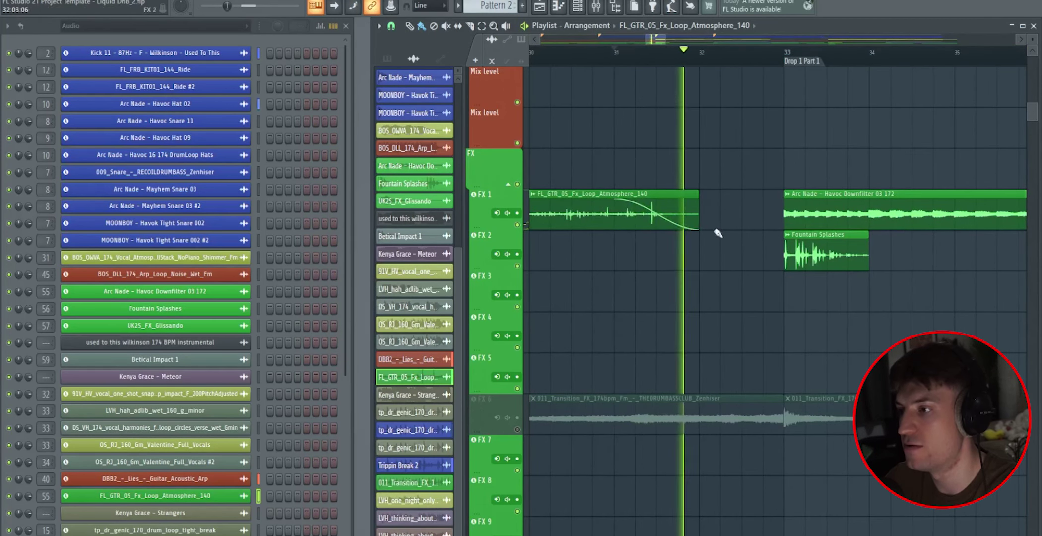
pyautogui.press('space')
pyautogui.scroll(-5, 643, 60)
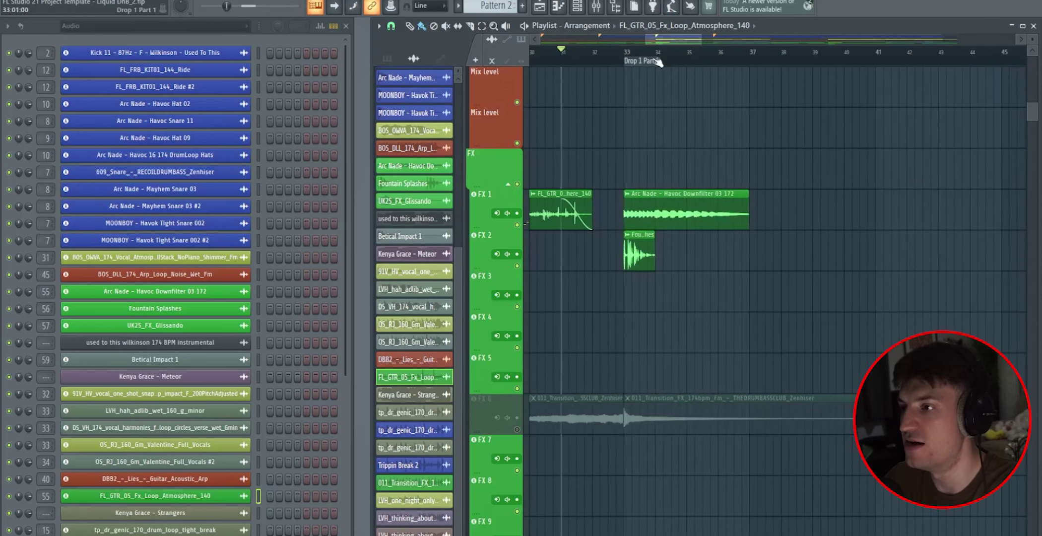
# Mute FX 2 and a synth track, then audition Drop 1 Part 1 from bar 33
pyautogui.click(643, 60)
pyautogui.click(517, 266)
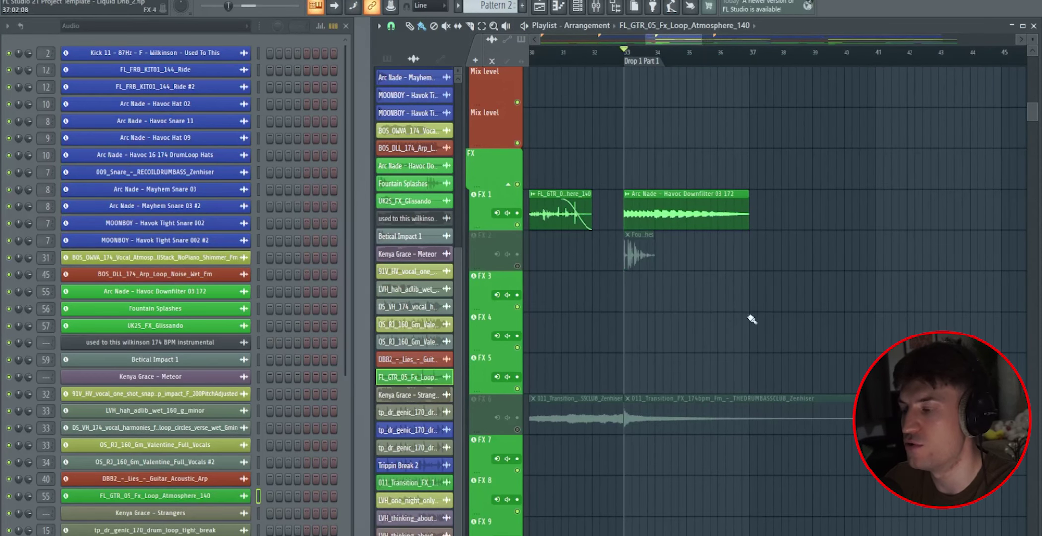
pyautogui.press('space')
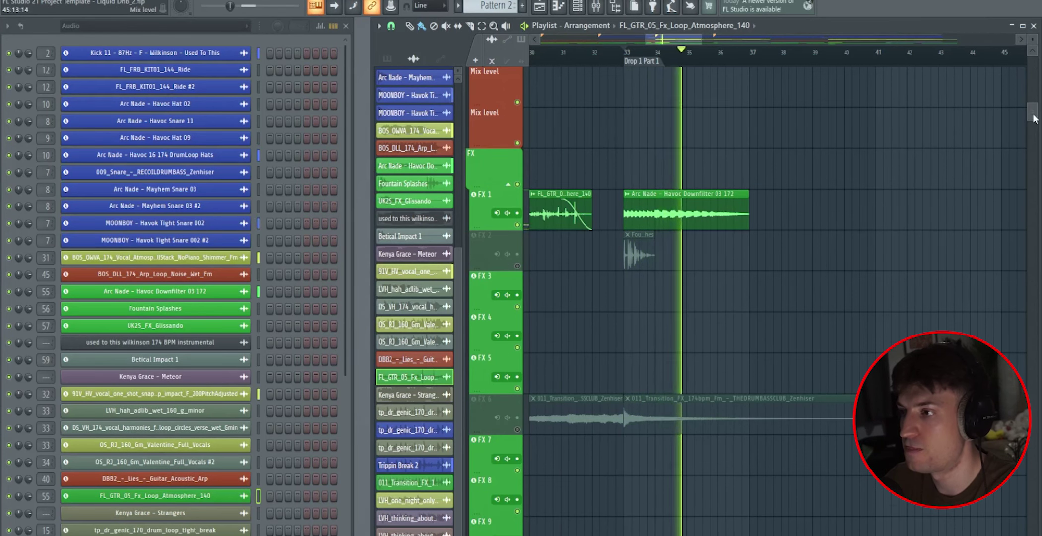
pyautogui.press('space')
pyautogui.moveTo(1032, 112)
pyautogui.mouseDown()
pyautogui.moveTo(1025, 50)
pyautogui.moveTo(1016, 110)
pyautogui.mouseUp()
pyautogui.click(517, 214)
pyautogui.scroll(-5, 586, 248)
pyautogui.scroll(-1, 603, 258)
pyautogui.press('space')
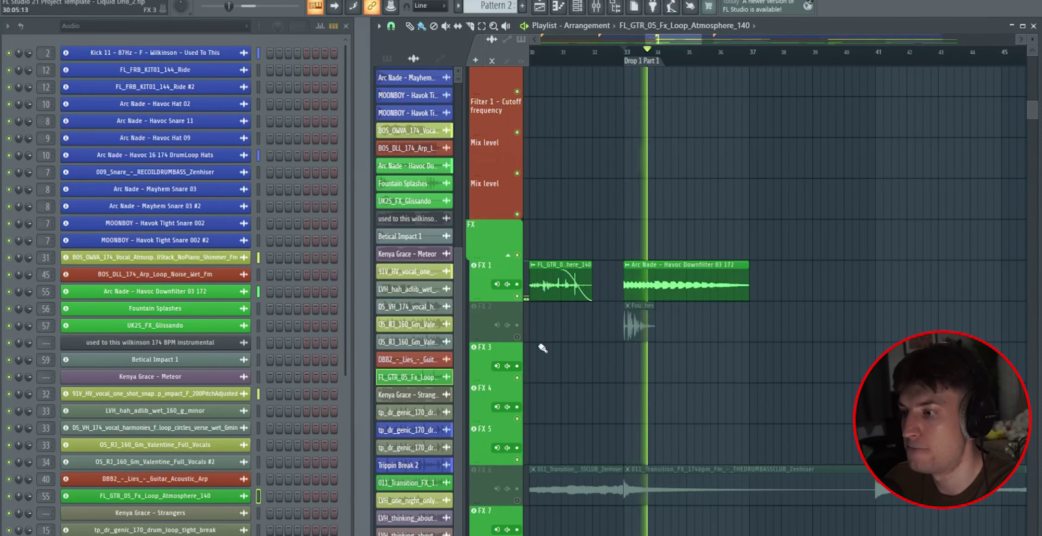
pyautogui.press('space')
# Unmute FX 2 and play from bar 33 to hear its impact
pyautogui.click(517, 337)
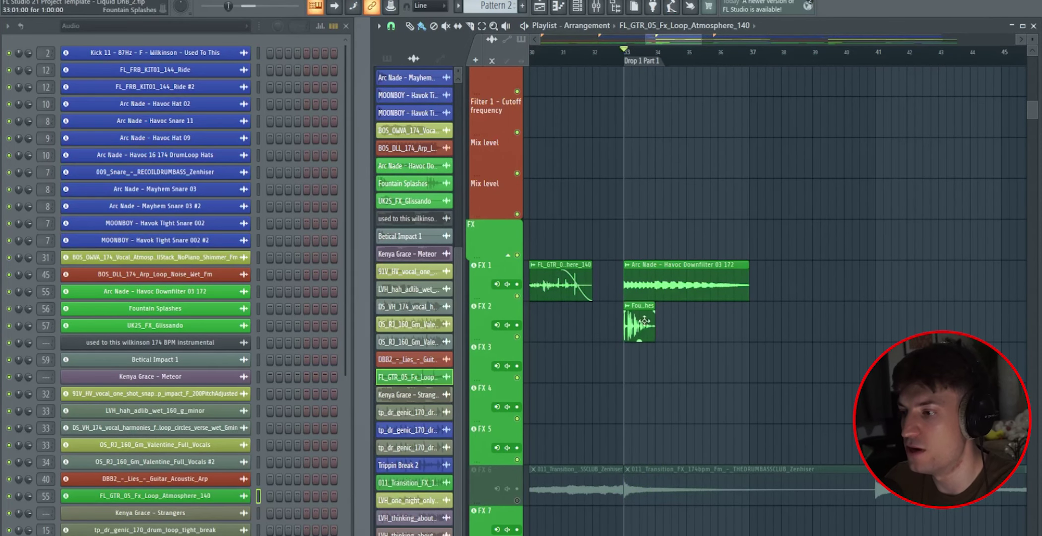
pyautogui.press('space')
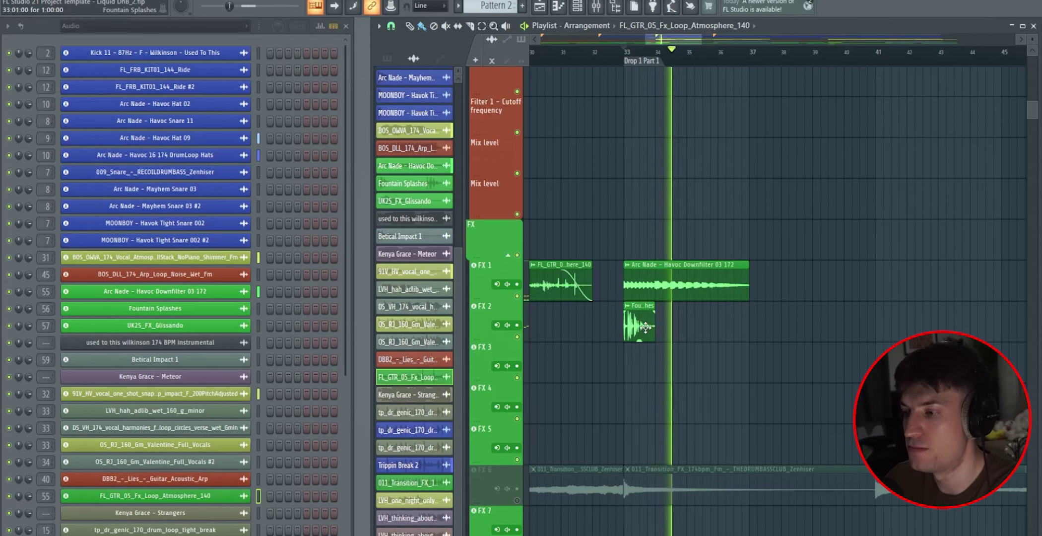
pyautogui.press('space')
pyautogui.scroll(-5, 618, 62)
pyautogui.scroll(3, 775, 62)
# Play the second drop from bar 49 with Instr 6 muted, zooming out the arrangement
pyautogui.click(679, 59)
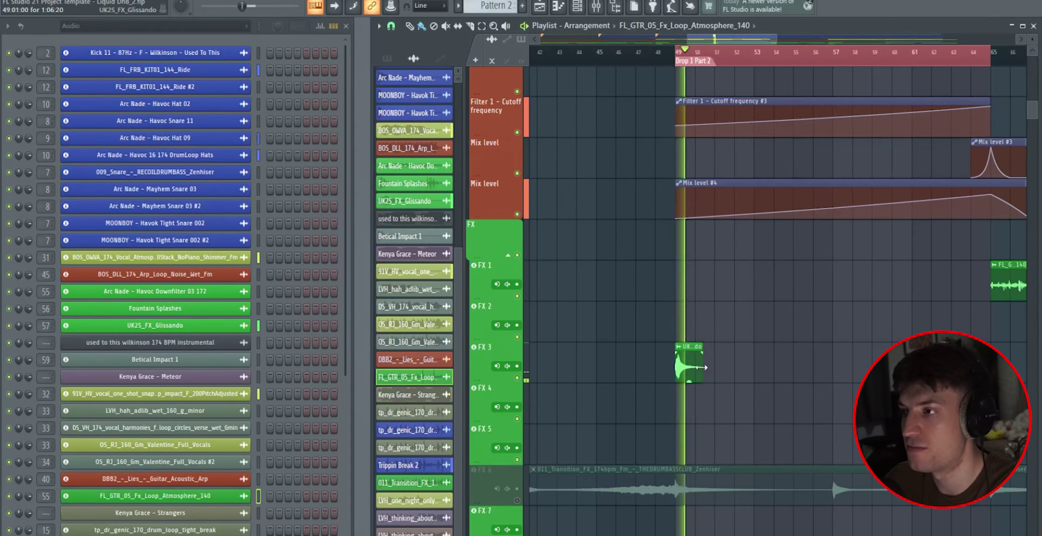
pyautogui.press('space')
pyautogui.scroll(5, 552, 288)
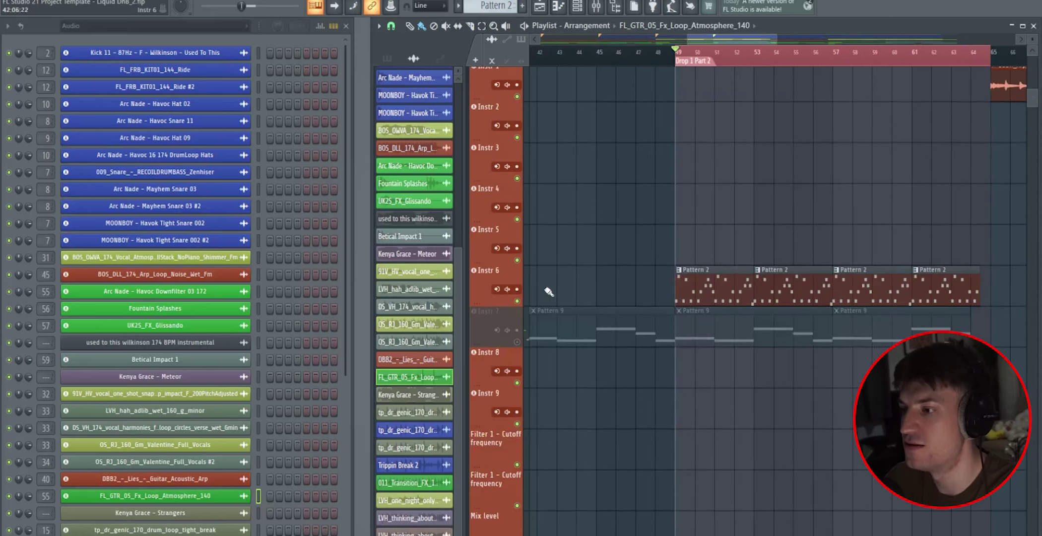
pyautogui.click(518, 301)
pyautogui.scroll(-7, 728, 329)
pyautogui.press('space')
pyautogui.scroll(-3, 739, 56)
pyautogui.hscroll(3, 744, 43)
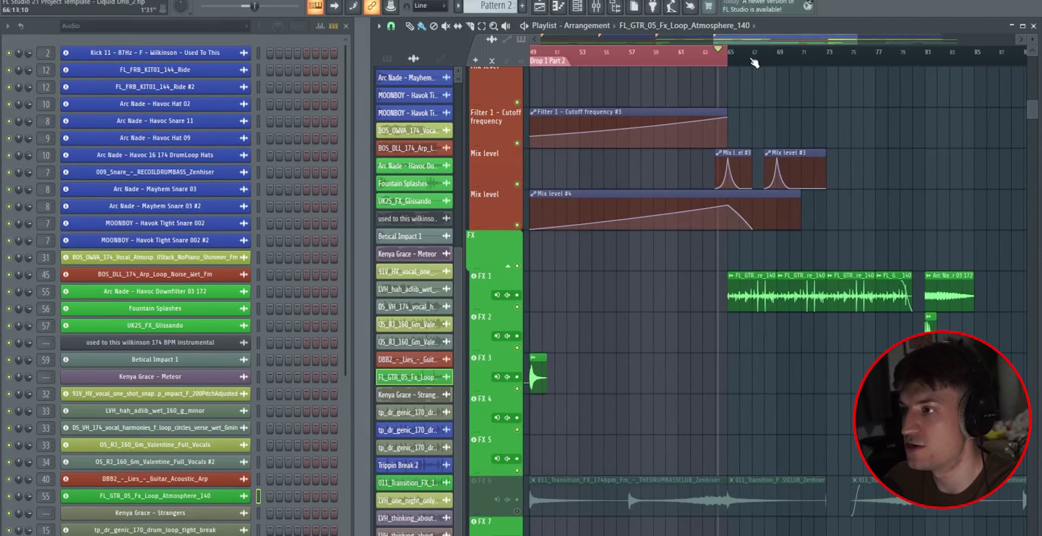
pyautogui.moveTo(858, 37); pyautogui.dragTo(973, 37)
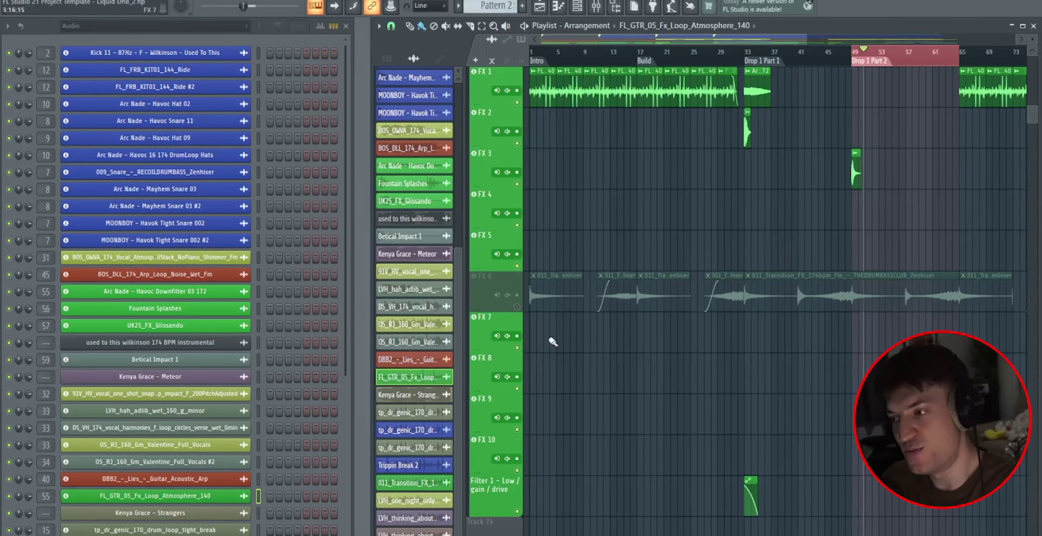
# Unmute FX 6, zoom in on the first 37 bars, and place the playhead near bar 3
pyautogui.click(517, 306)
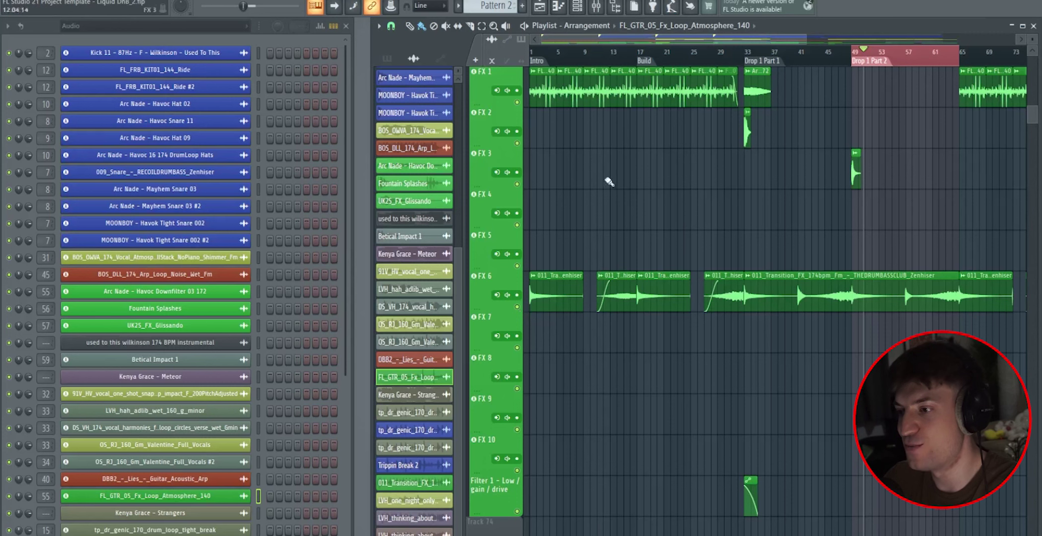
pyautogui.press('space')
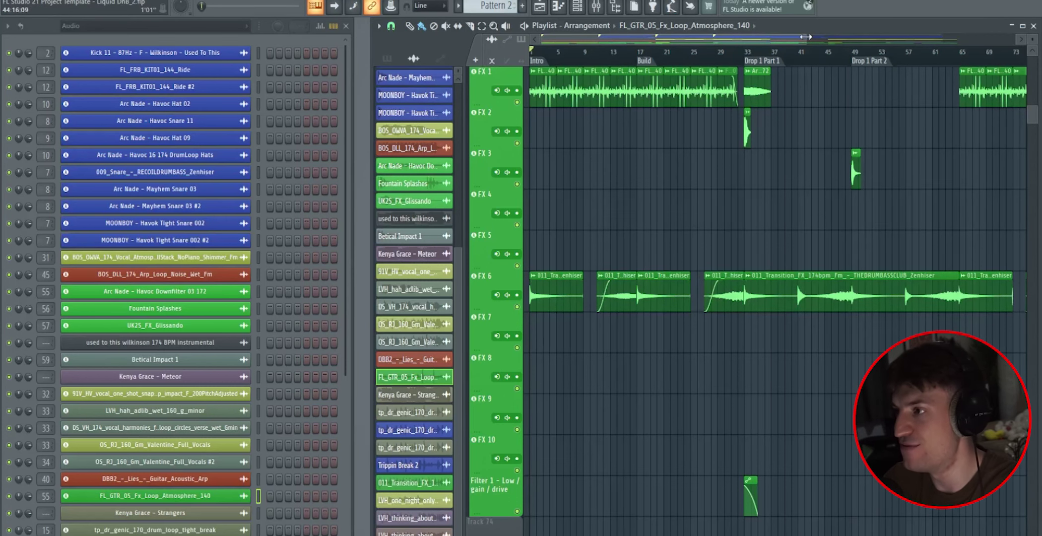
pyautogui.moveTo(805, 37); pyautogui.dragTo(812, 58)
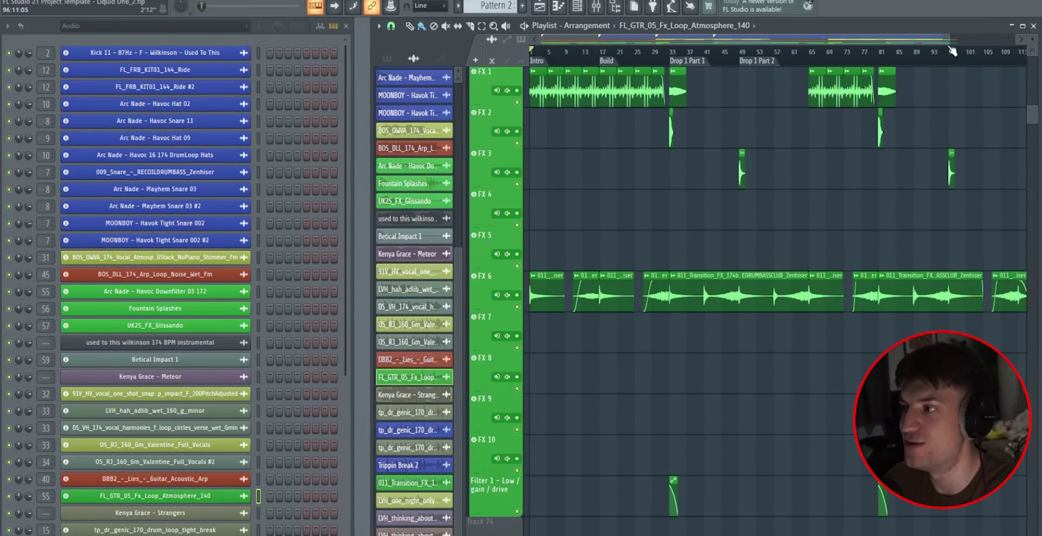
pyautogui.moveTo(948, 45); pyautogui.dragTo(575, 39)
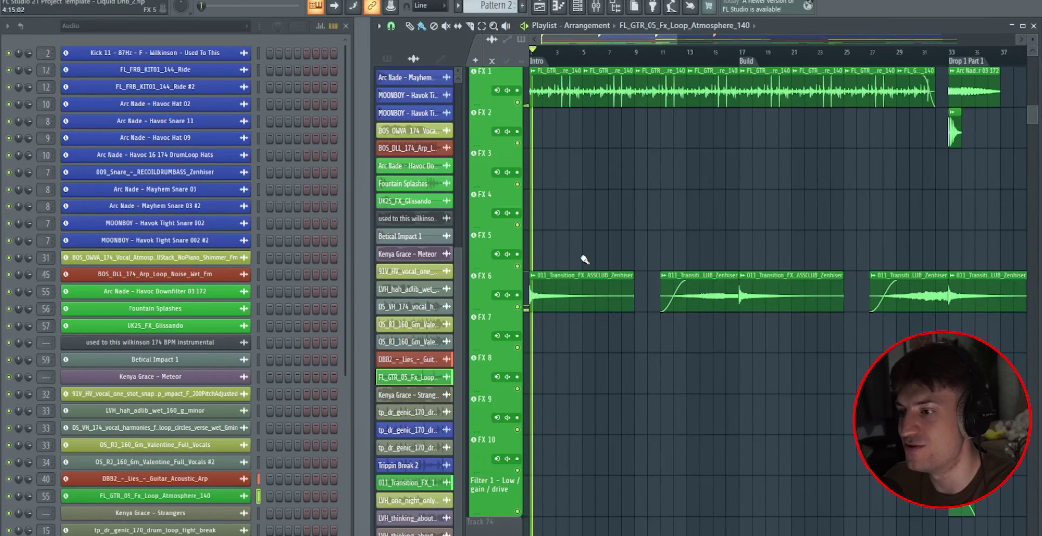
pyautogui.click(570, 47)
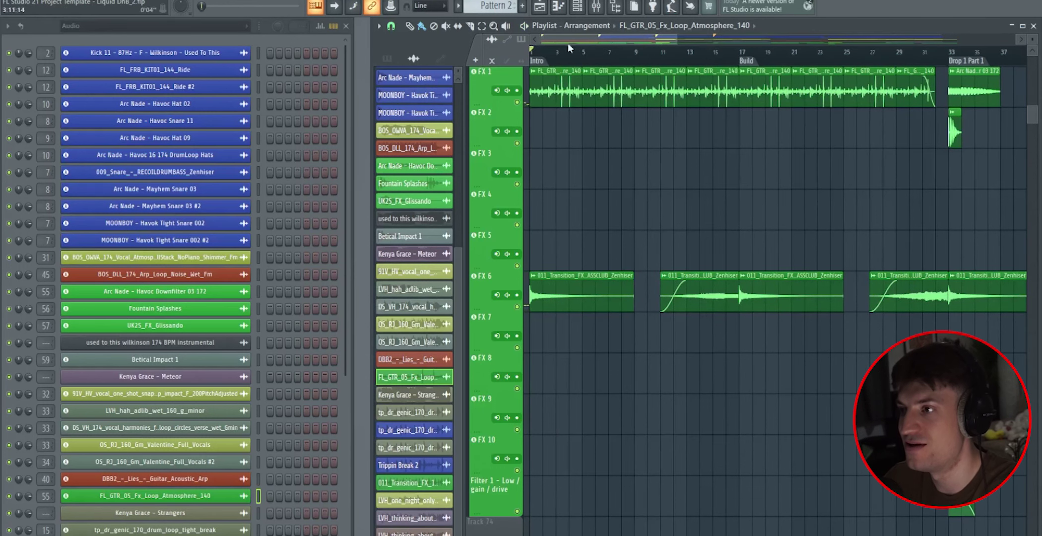
# Solo FX 6 and play its risers, jumping to around bars 15, 30 and 41
pyautogui.rightClick(518, 306)
pyautogui.press('space')
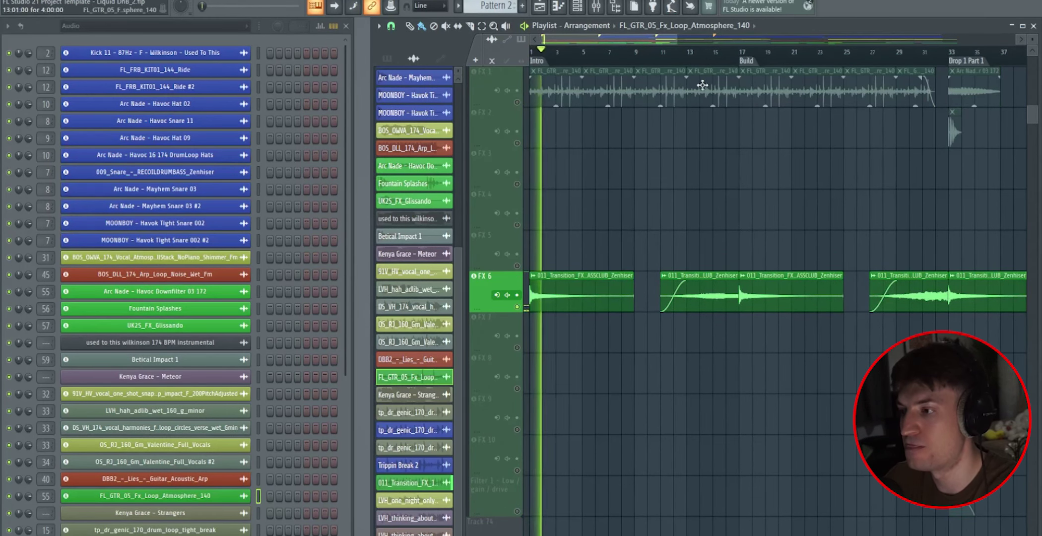
pyautogui.click(703, 52)
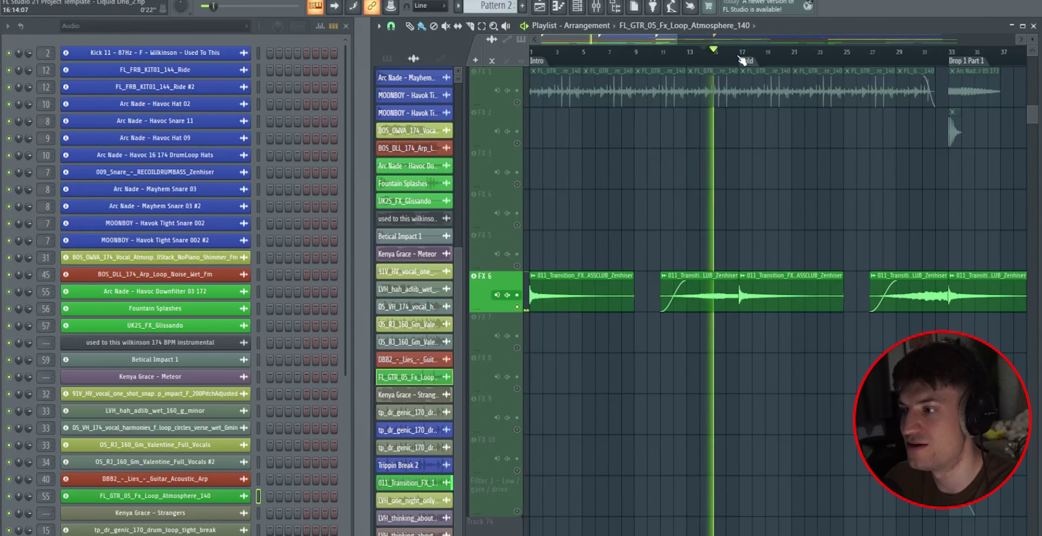
pyautogui.click(736, 53)
pyautogui.moveTo(650, 38); pyautogui.dragTo(700, 38)
pyautogui.click(730, 52)
pyautogui.hscroll(1, 717, 45)
pyautogui.hscroll(5, 719, 49)
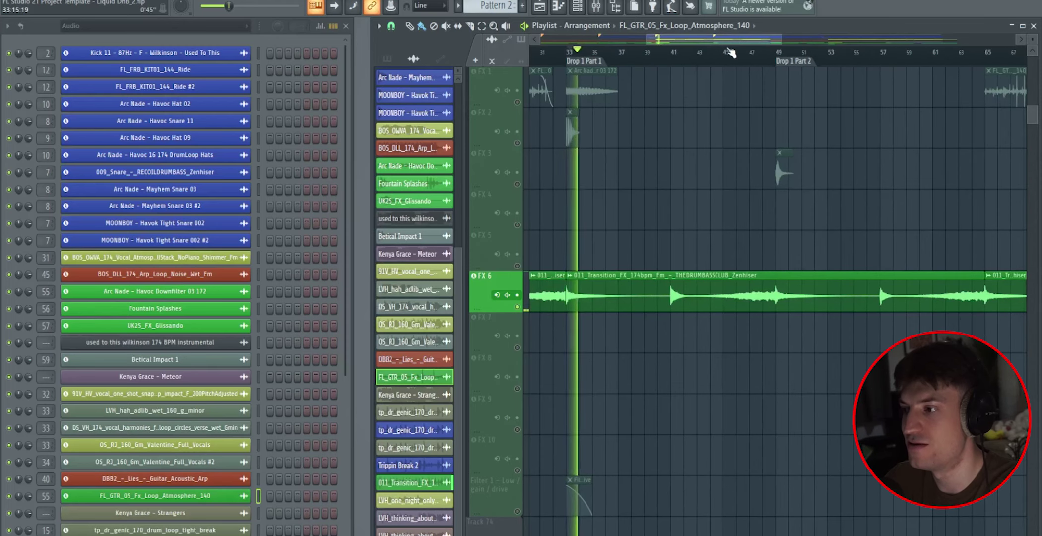
pyautogui.click(682, 52)
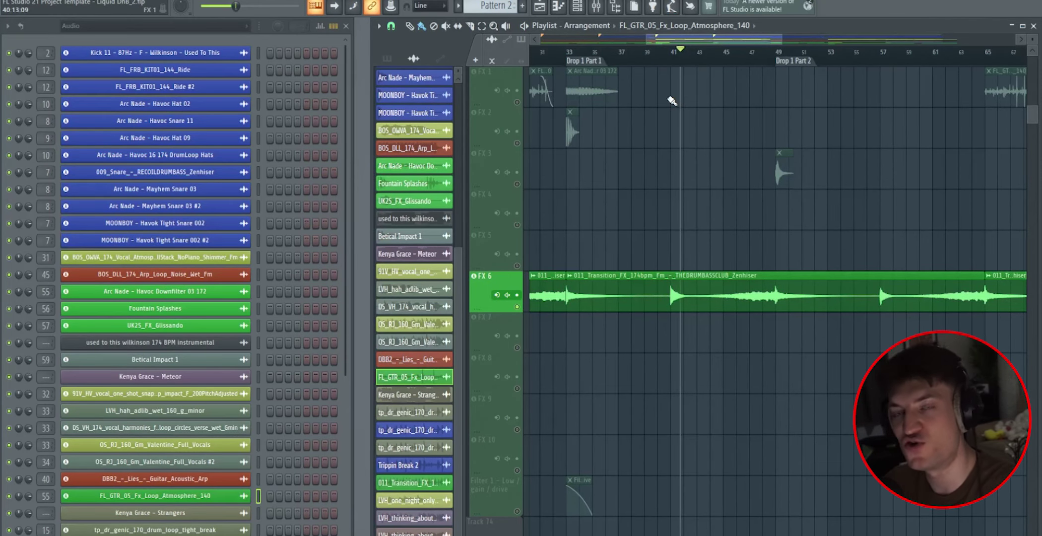
# Zoom out to the whole arrangement and scroll through the tracks
pyautogui.moveTo(647, 39); pyautogui.dragTo(414, 77)
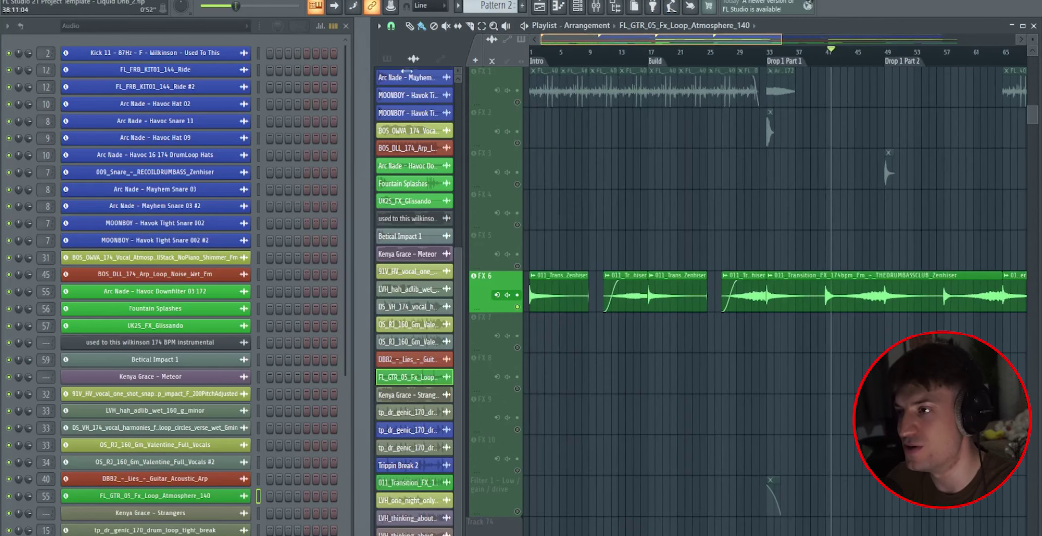
pyautogui.moveTo(782, 41); pyautogui.dragTo(908, 72)
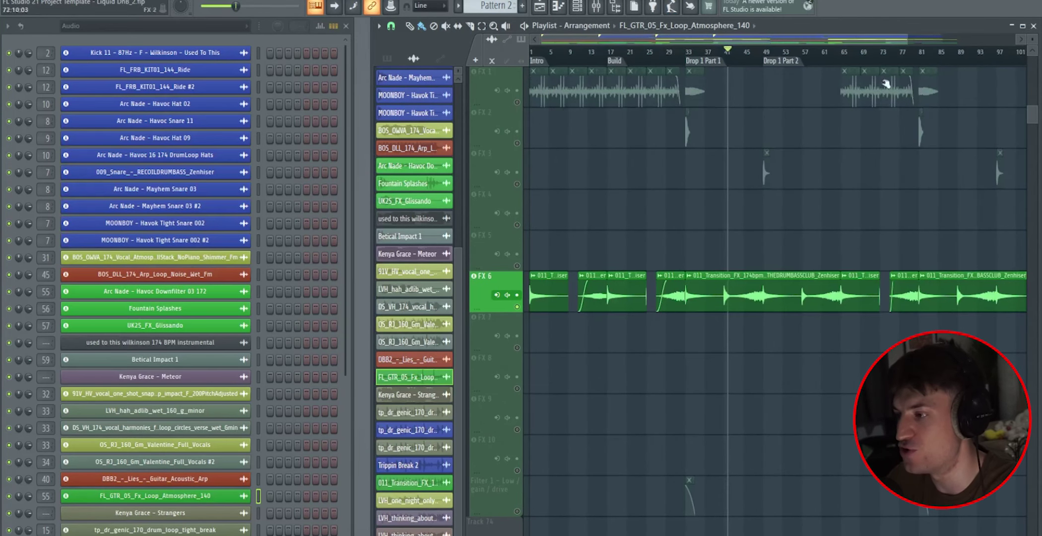
pyautogui.scroll(4, 894, 65)
pyautogui.scroll(-4, 894, 64)
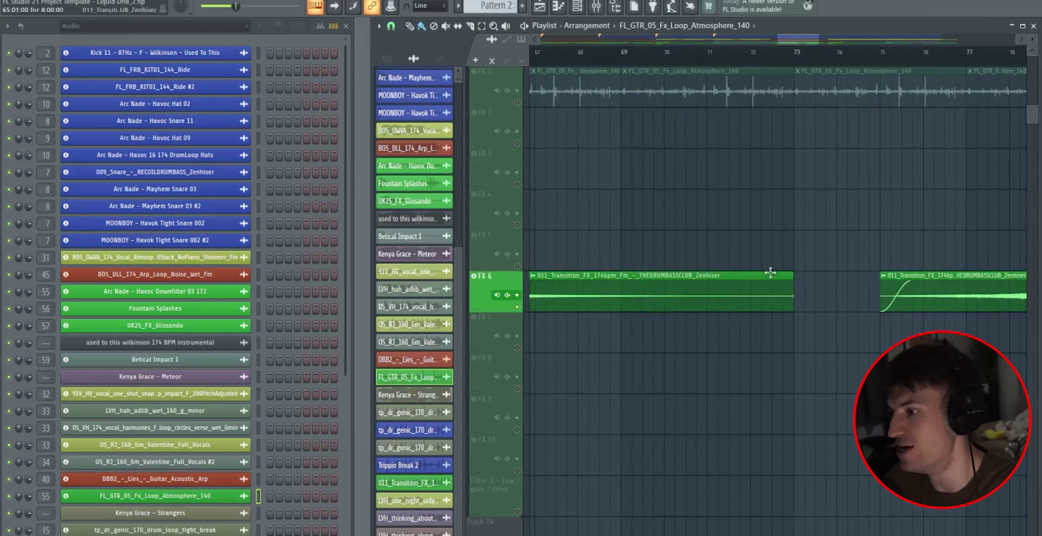
pyautogui.scroll(-1, 861, 63)
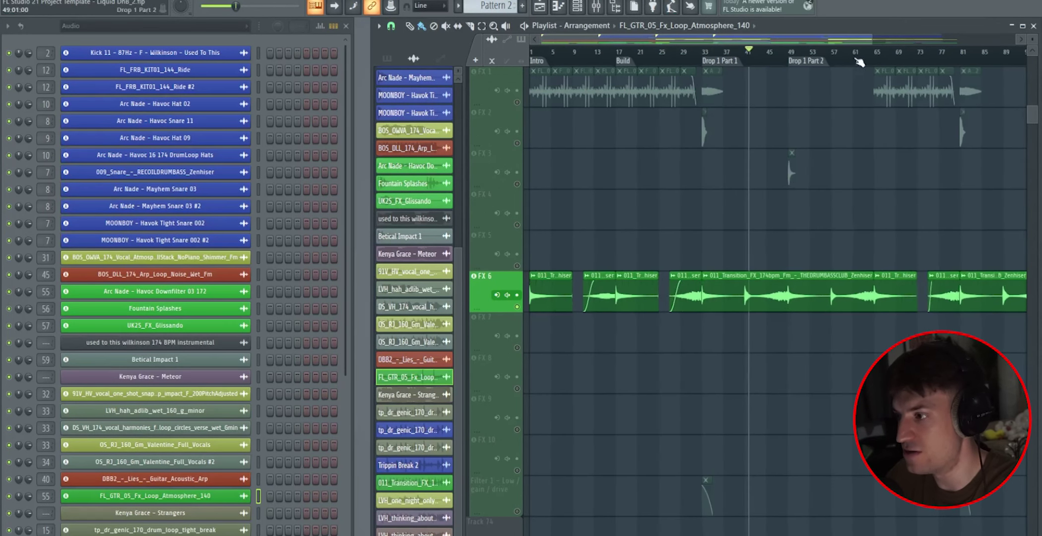
pyautogui.scroll(4, 869, 107)
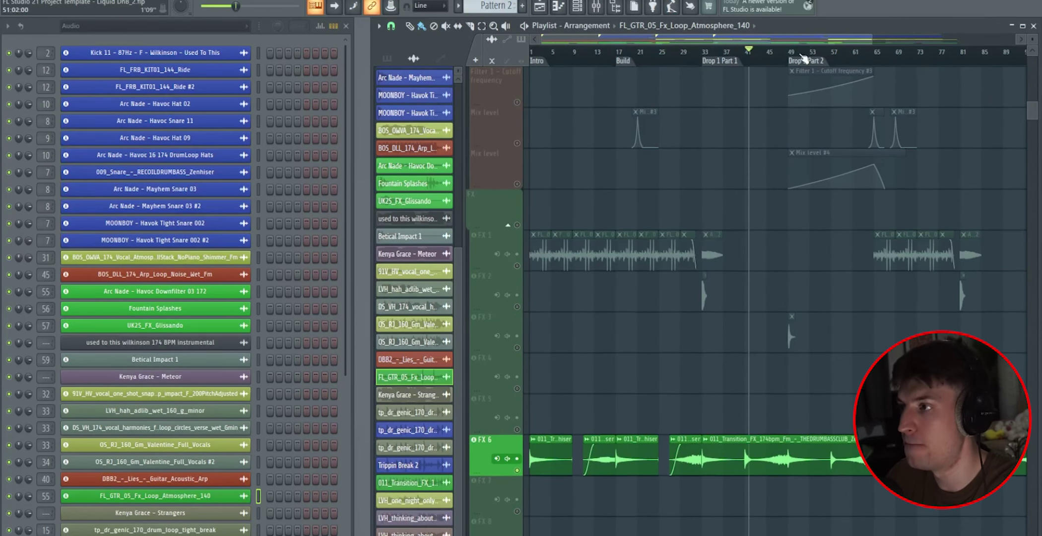
pyautogui.scroll(-3, 804, 59)
pyautogui.scroll(4, 644, 366)
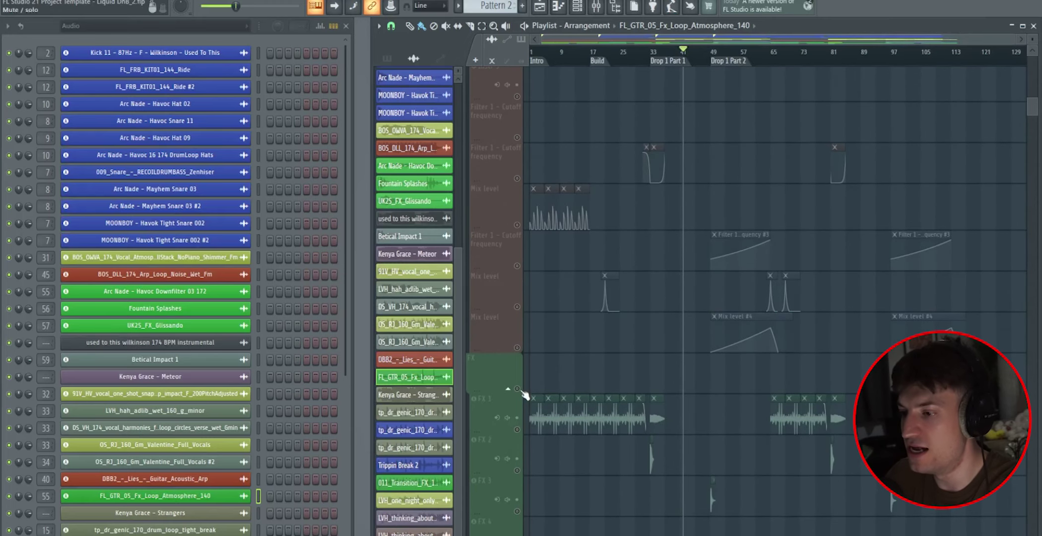
# Expand the Vocals group to reveal Vocal 2's shimmer clips and Vocal 3's chopped hits
pyautogui.scroll(10, 623, 298)
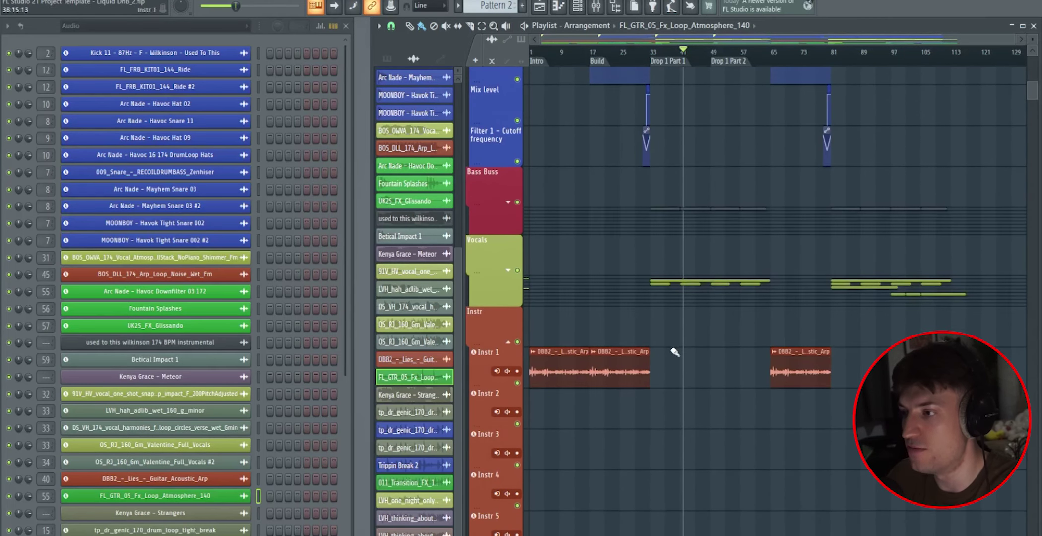
pyautogui.click(508, 271)
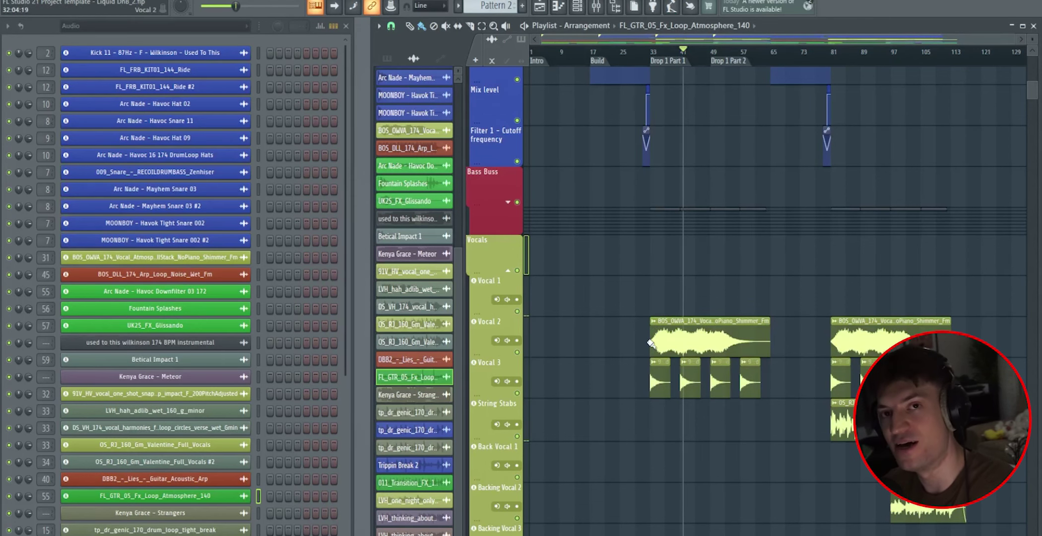
pyautogui.scroll(-3, 565, 128)
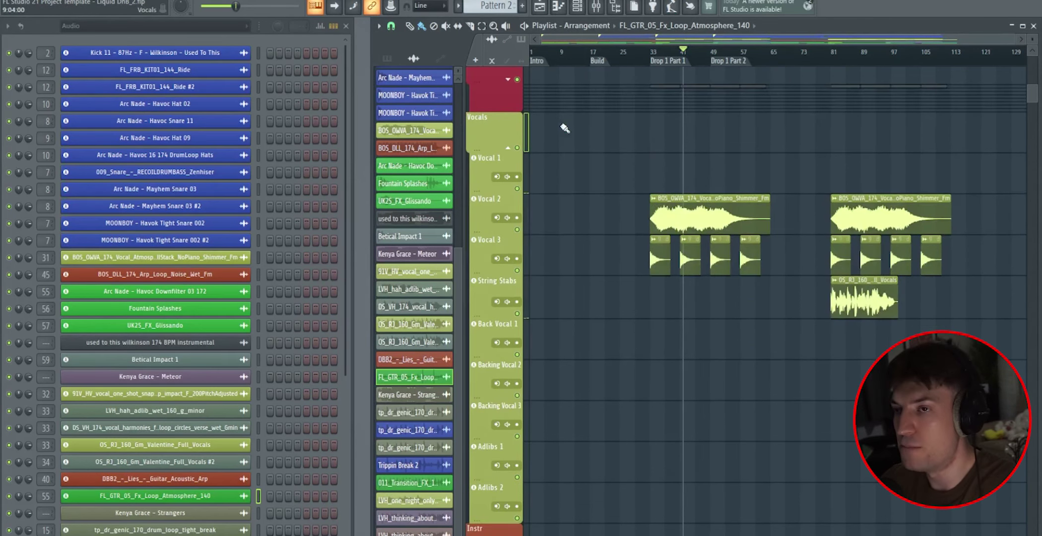
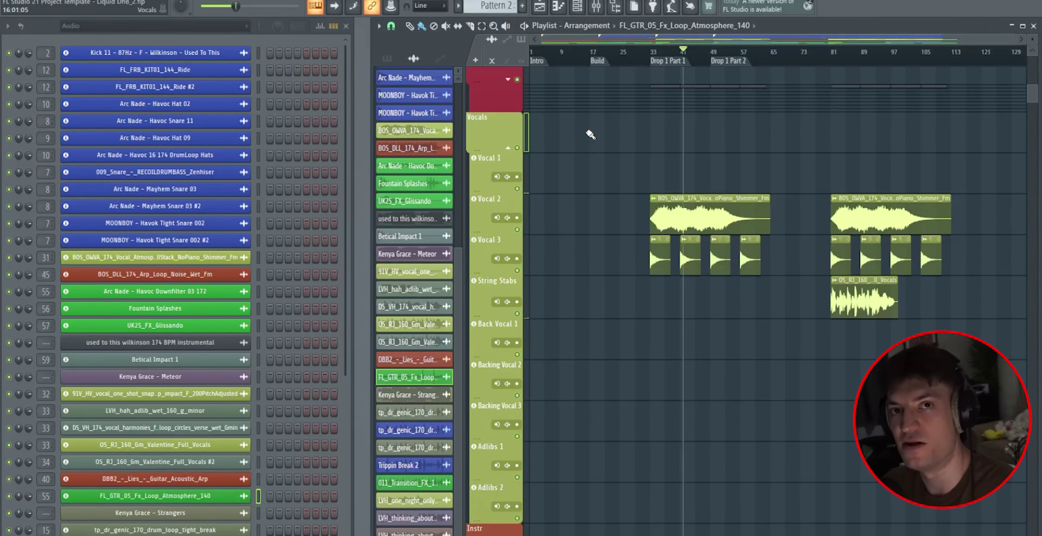
# Set the playhead at bar 33, mute Vocal 3 and solo Vocal 2
pyautogui.scroll(3, 674, 60)
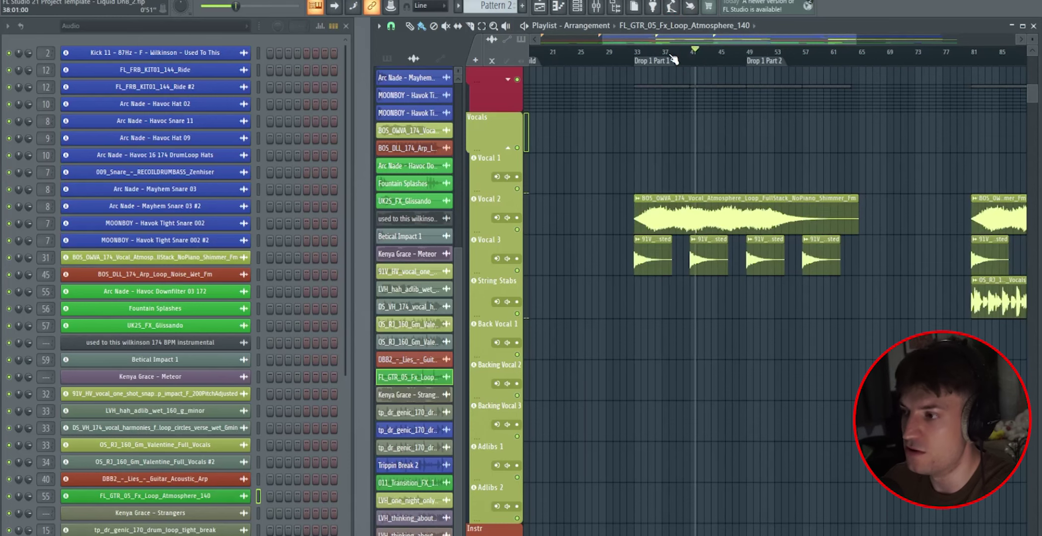
pyautogui.scroll(1, 674, 59)
pyautogui.click(628, 51)
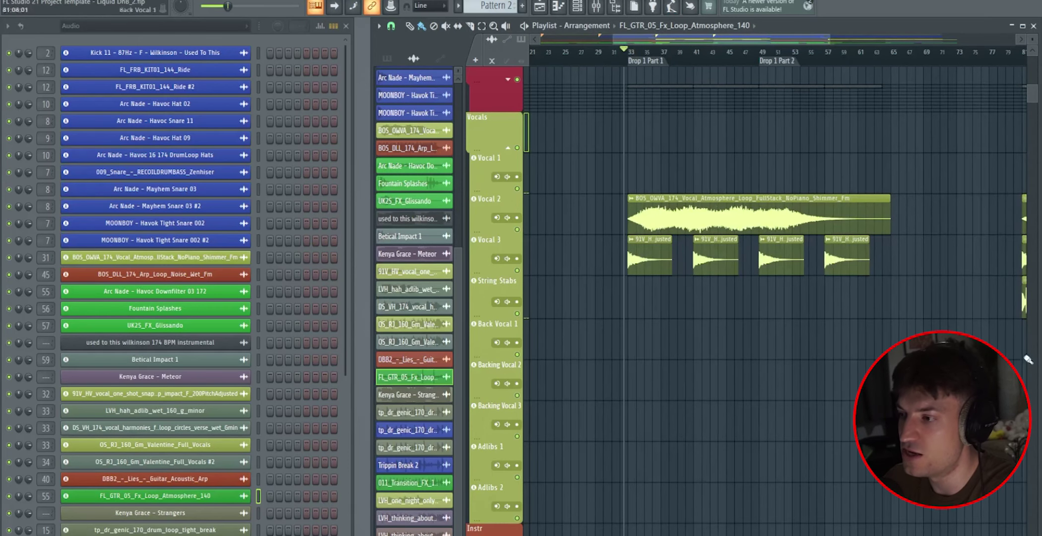
pyautogui.click(517, 270)
pyautogui.scroll(3, 610, 159)
pyautogui.scroll(3, 649, 65)
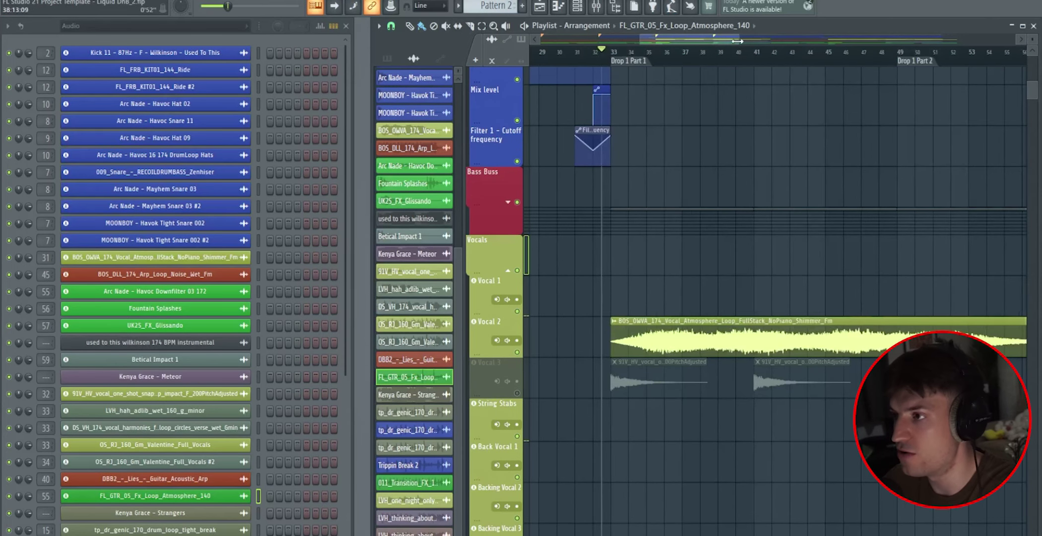
pyautogui.moveTo(734, 42); pyautogui.dragTo(736, 42)
pyautogui.click(603, 51)
pyautogui.rightClick(517, 352)
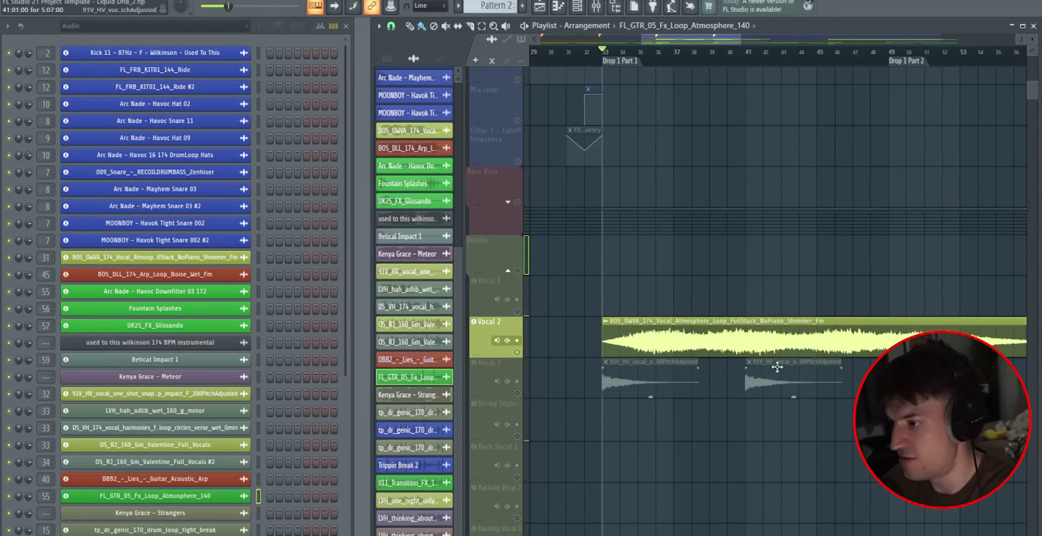
# Check the Vocal 2 clip settings, then play and stop the atmosphere loop from bar 33
pyautogui.doubleClick(829, 355)
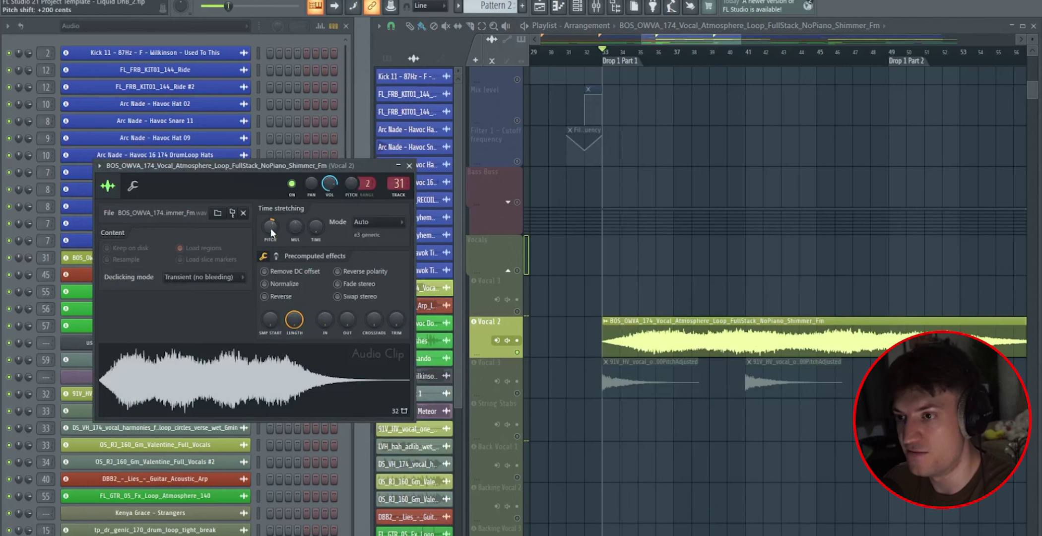
pyautogui.click(407, 166)
pyautogui.press('F9')
pyautogui.press('F9')
pyautogui.press('space')
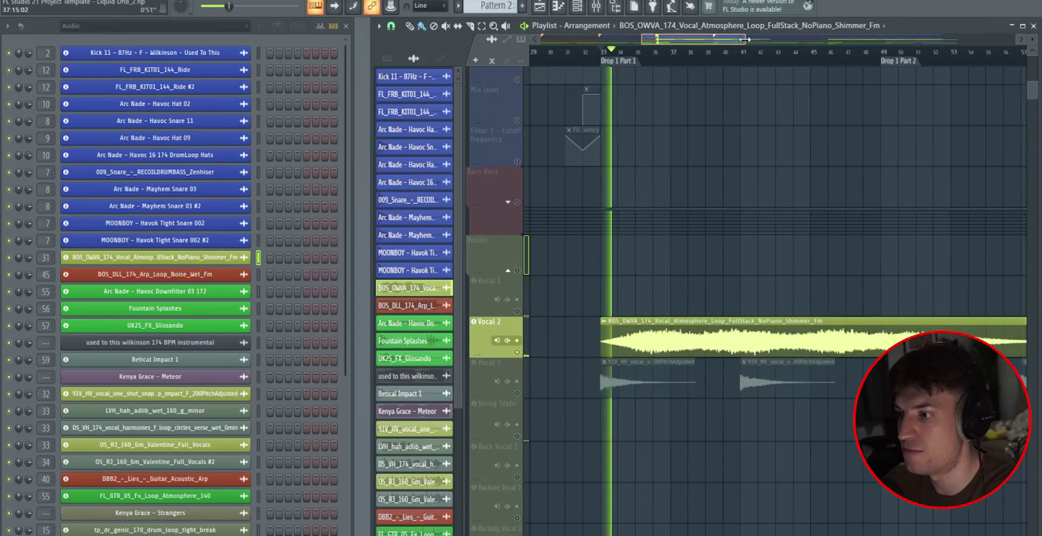
pyautogui.scroll(-2, 793, 65)
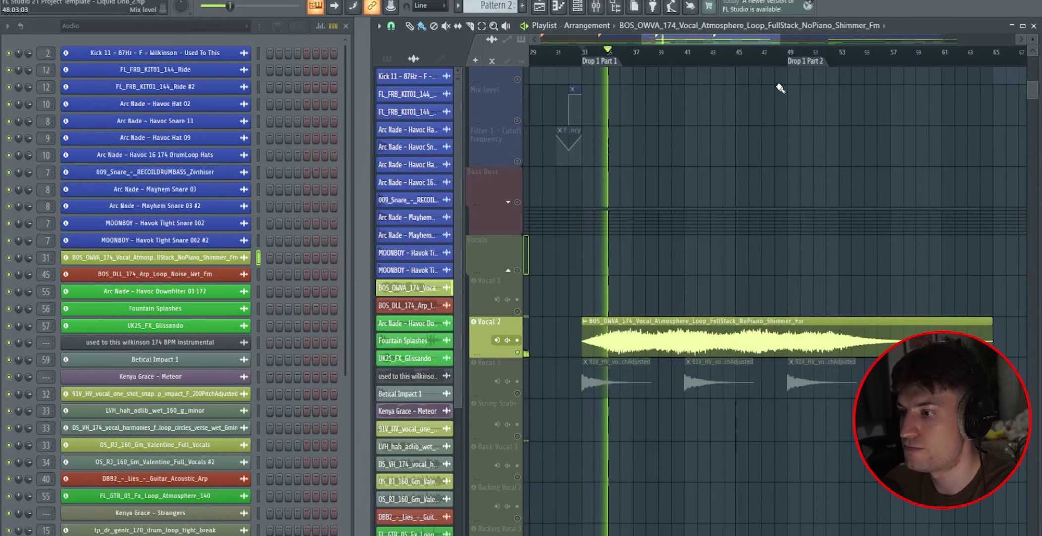
pyautogui.press('space')
# Select the Drop 1 Part 1 range (bars 33–49), then return the playhead to bar 33
pyautogui.moveTo(581, 57); pyautogui.dragTo(787, 108)
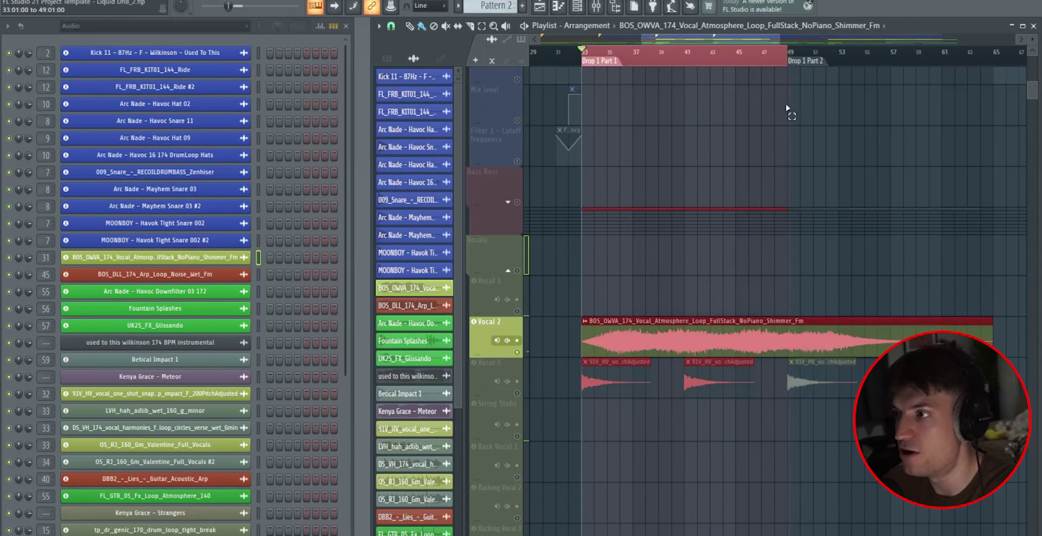
pyautogui.moveTo(789, 61); pyautogui.dragTo(991, 75)
pyautogui.click(789, 60)
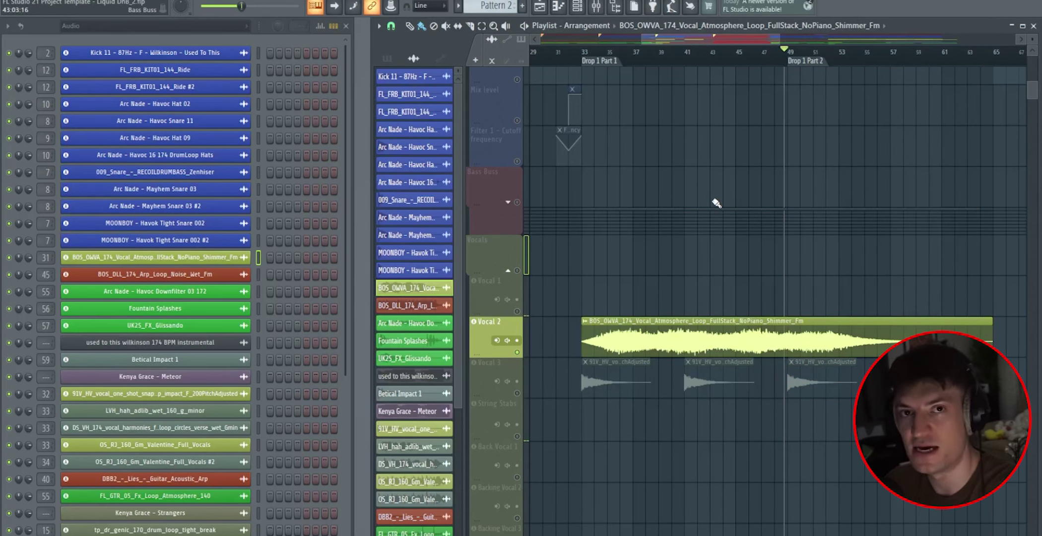
pyautogui.scroll(-2, 716, 202)
pyautogui.click(596, 55)
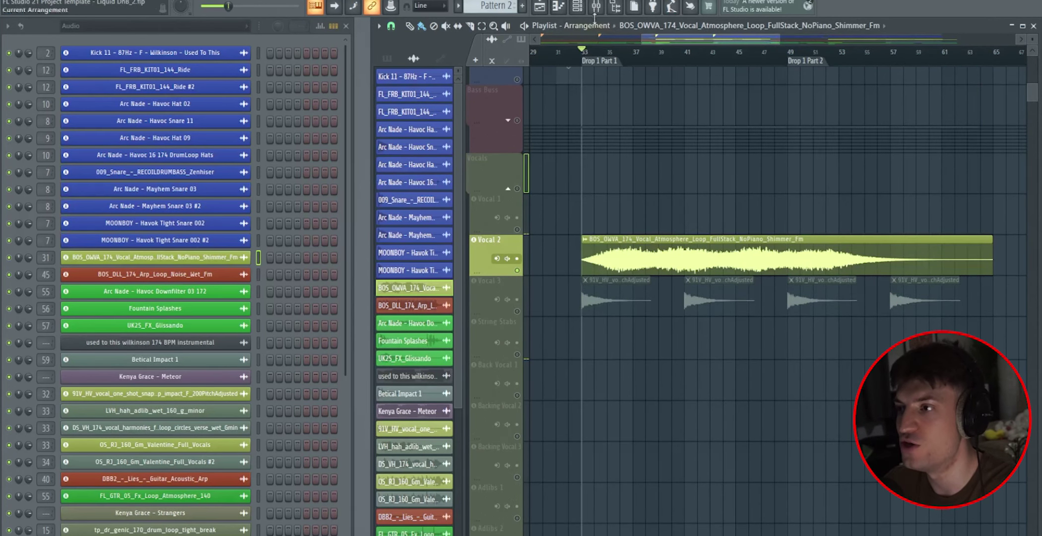
# Unmute Vocal 3 and set Playlist snapping to Bar
pyautogui.click(595, 7)
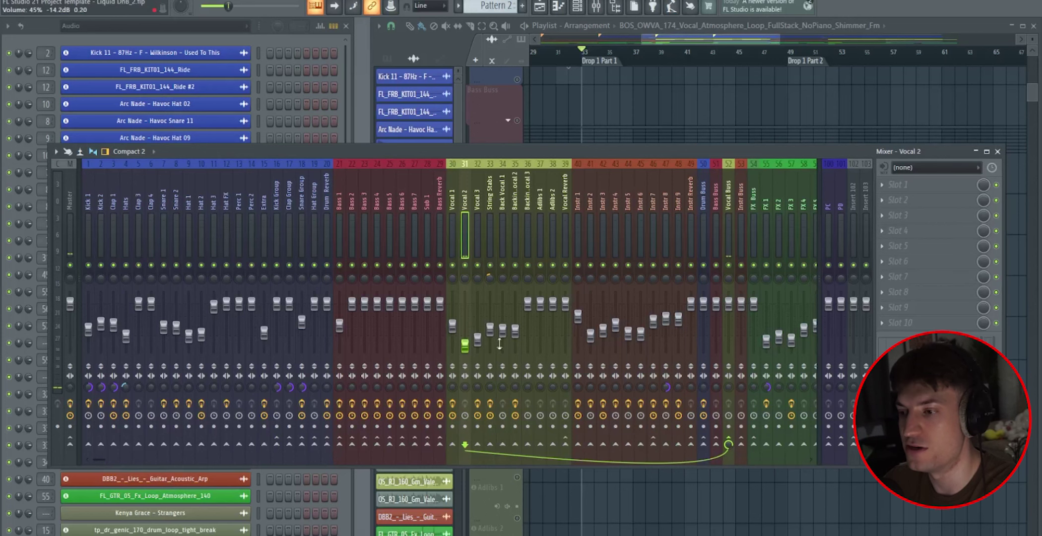
pyautogui.press('F9')
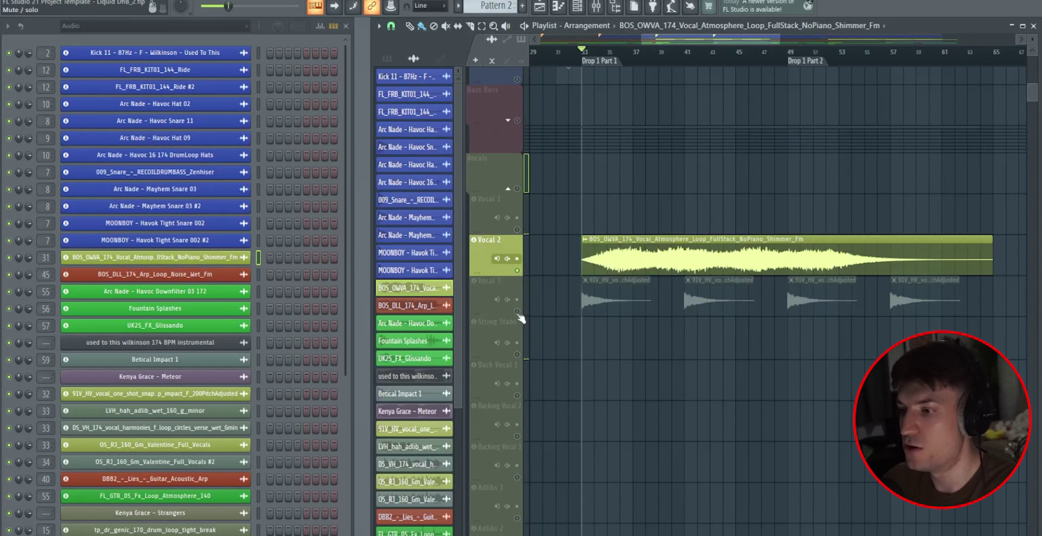
pyautogui.click(517, 312)
pyautogui.scroll(2, 587, 58)
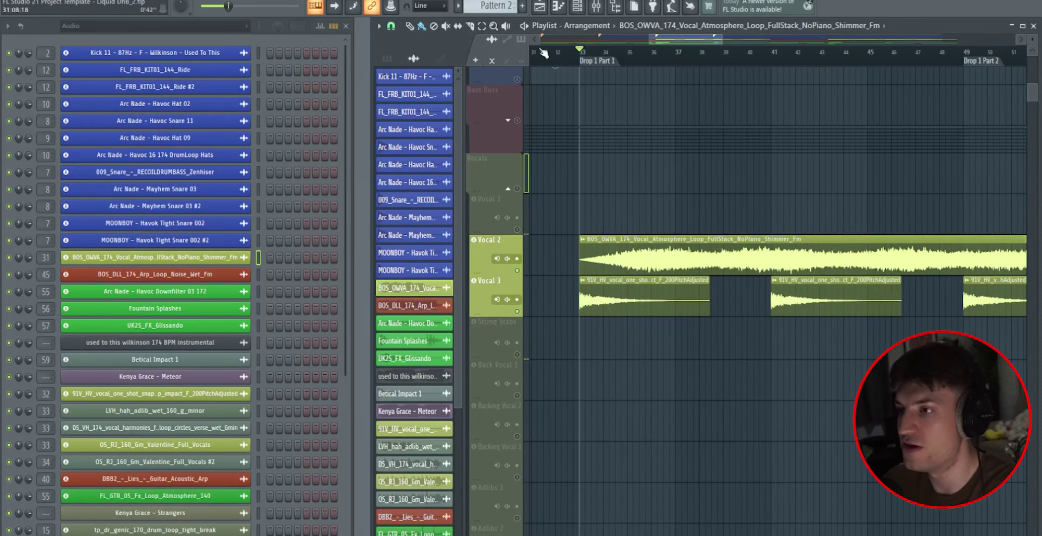
pyautogui.click(382, 26)
pyautogui.click(391, 27)
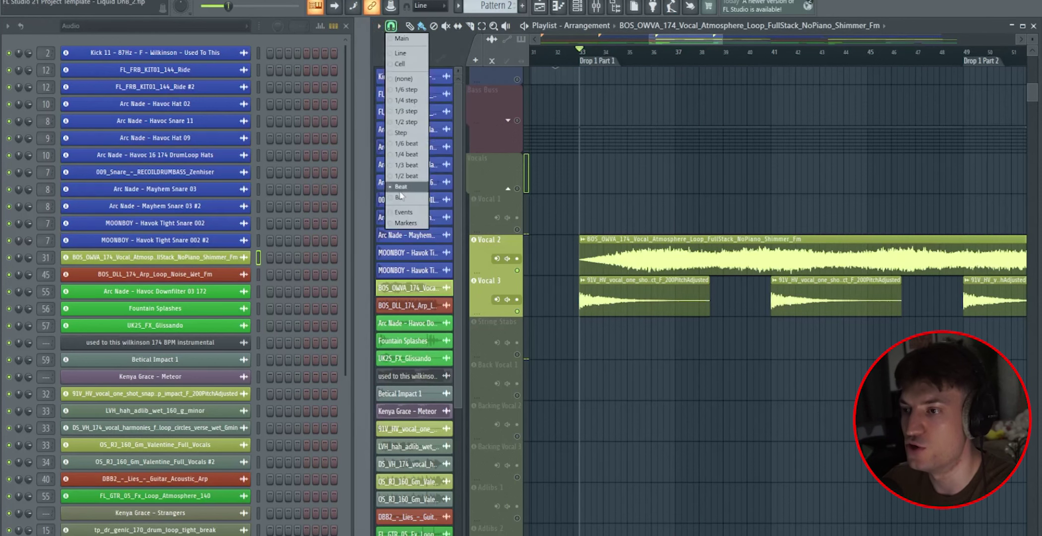
pyautogui.click(401, 197)
# Mute Vocal 2, play from bar 33, and check the 91V vocal clip's settings
pyautogui.click(517, 270)
pyautogui.press('space')
pyautogui.click(644, 316)
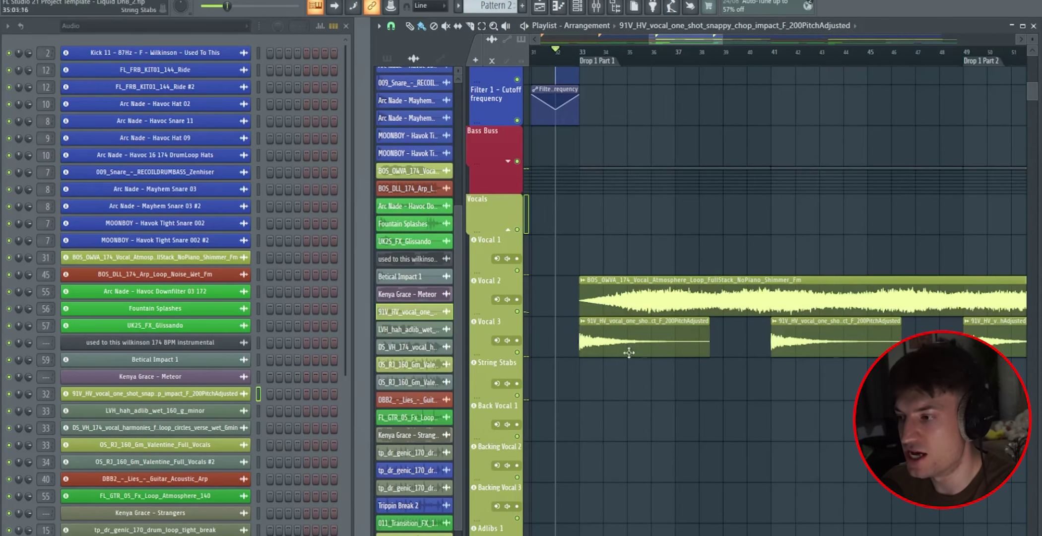
pyautogui.doubleClick(629, 352)
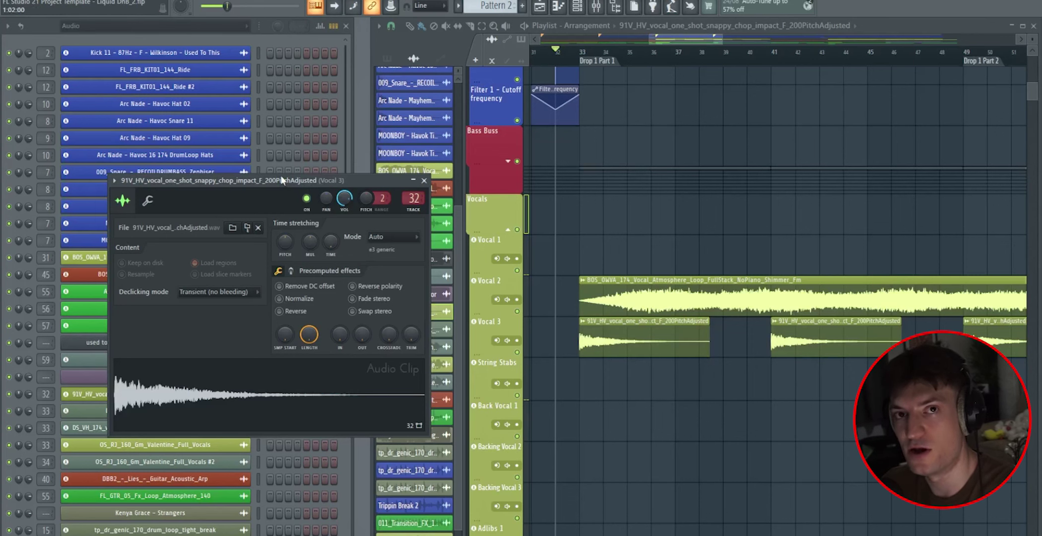
pyautogui.click(424, 181)
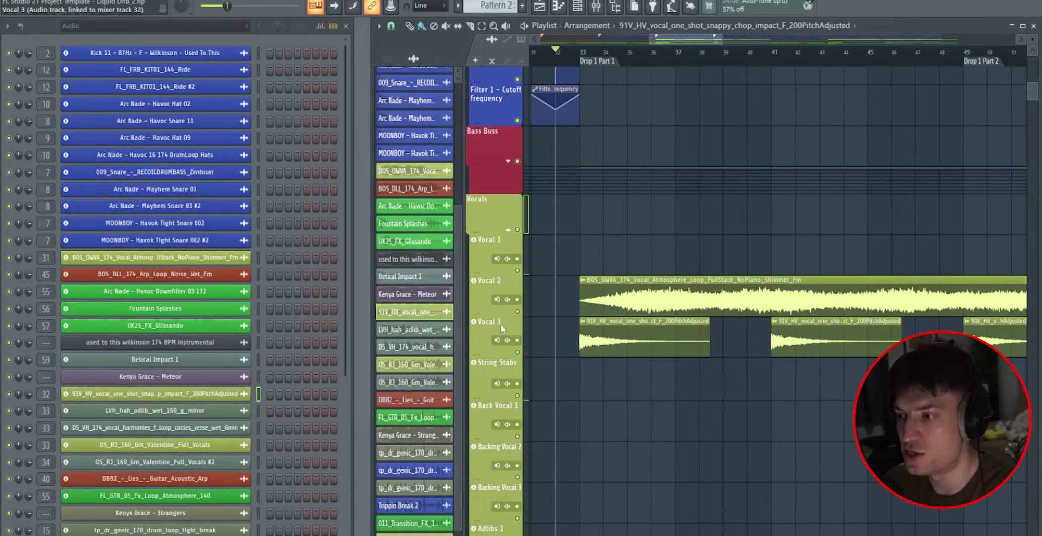
# Solo Vocal 3 and play its chopped vocal one-shots
pyautogui.rightClick(517, 353)
pyautogui.scroll(-4, 635, 287)
pyautogui.press('space')
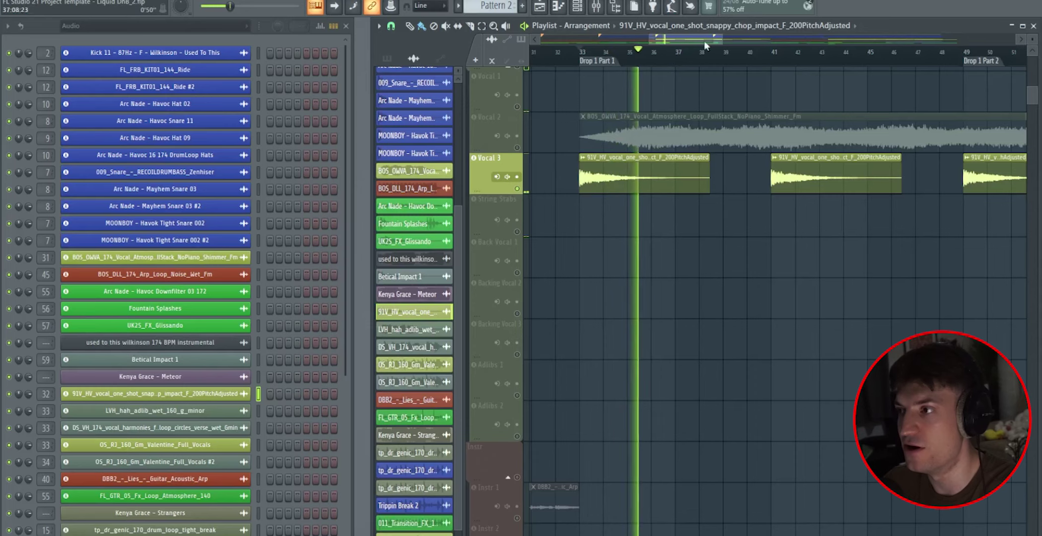
pyautogui.moveTo(722, 39); pyautogui.dragTo(815, 41)
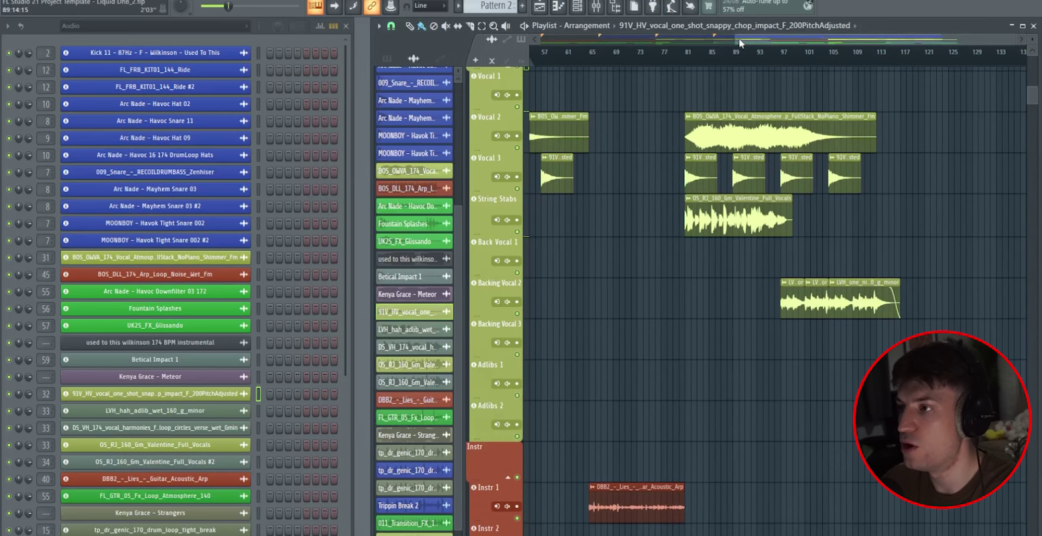
# Move the playhead to bar 99 and solo Backing Vocal 2
pyautogui.scroll(1, 816, 229)
pyautogui.scroll(4, 846, 144)
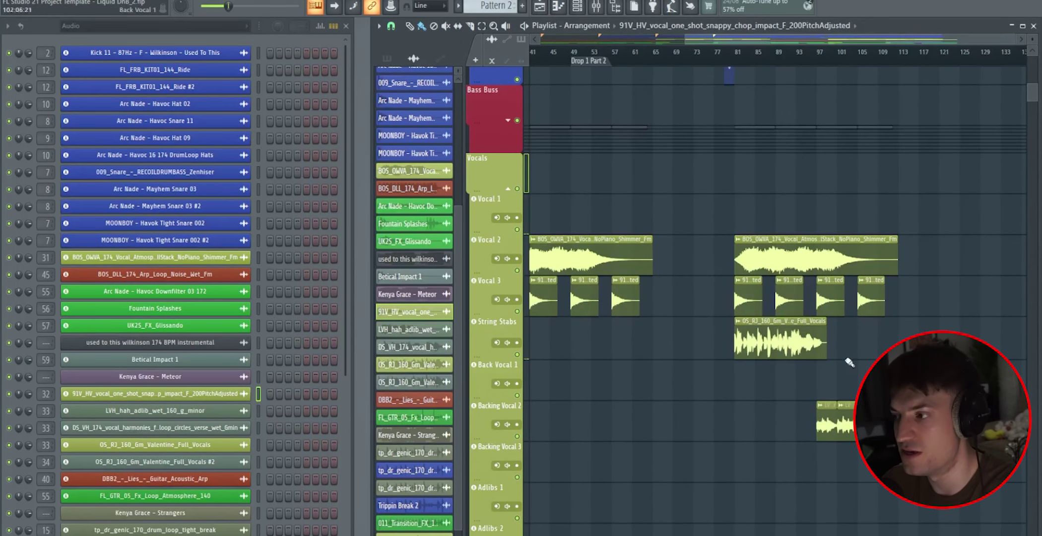
pyautogui.scroll(6, 866, 233)
pyautogui.scroll(-6, 871, 251)
pyautogui.scroll(5, 848, 65)
pyautogui.click(767, 60)
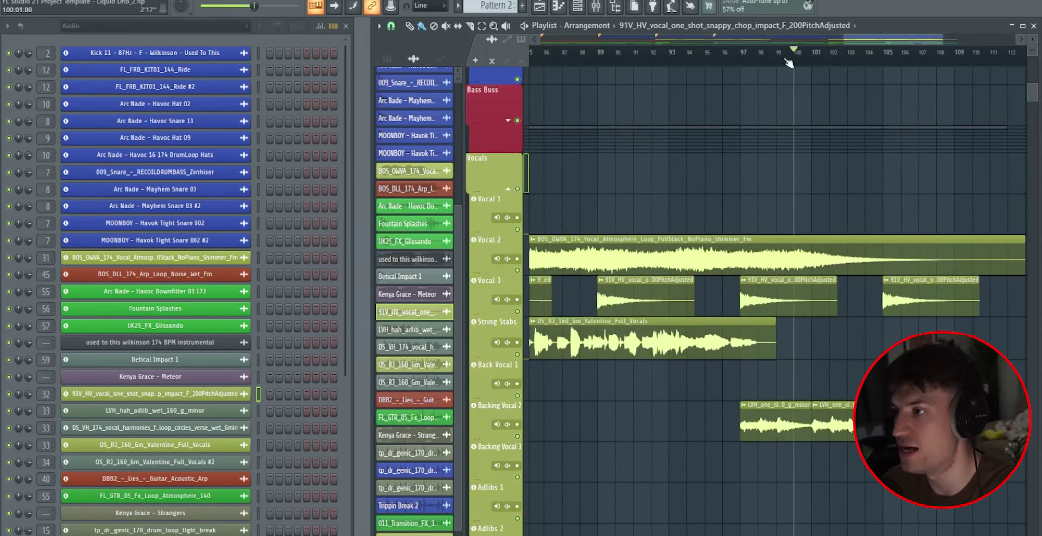
pyautogui.rightClick(519, 436)
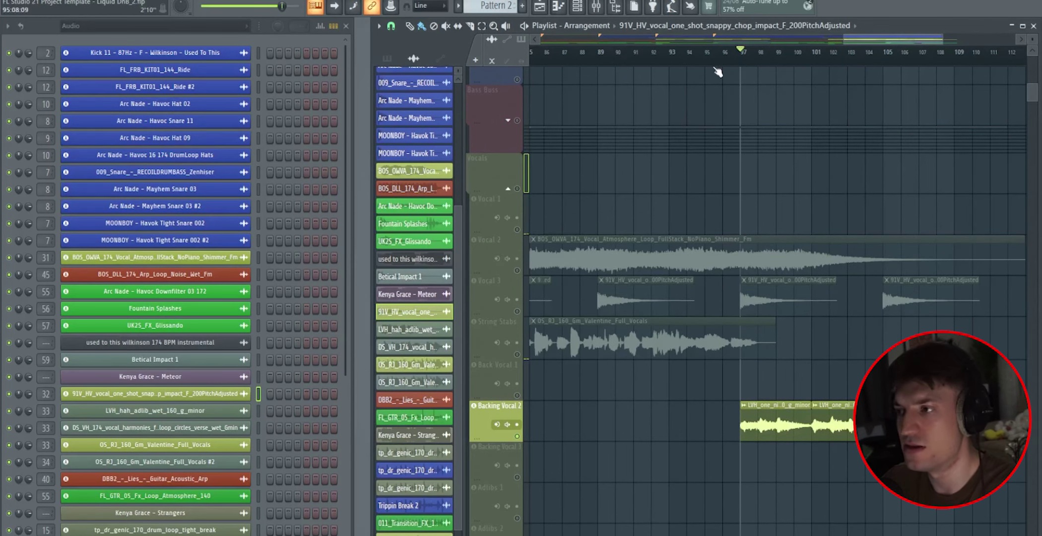
# Play and stop the vocal section from bar 97, then unsolo Backing Vocal 2
pyautogui.scroll(-4, 727, 62)
pyautogui.scroll(-2, 871, 526)
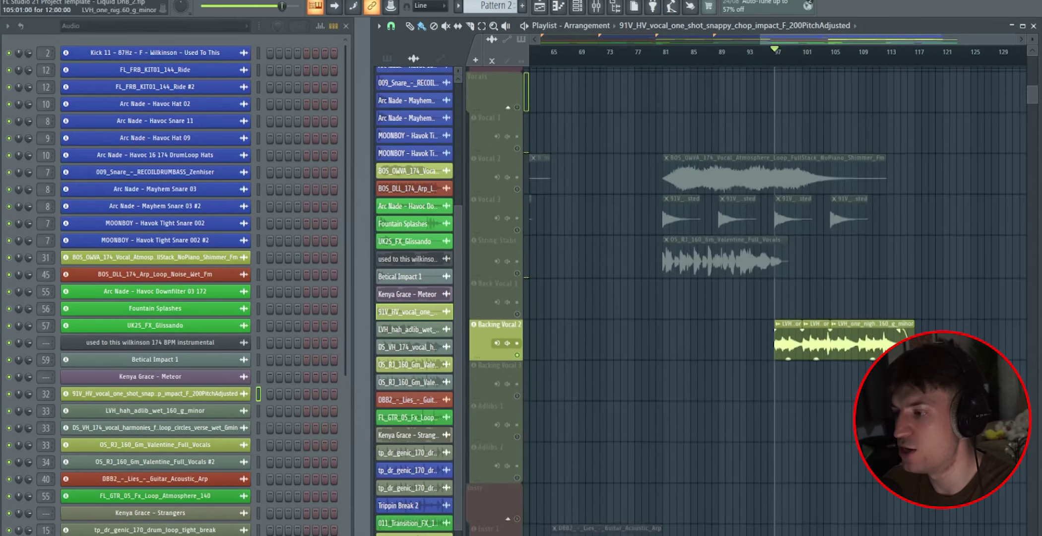
pyautogui.scroll(5, 796, 62)
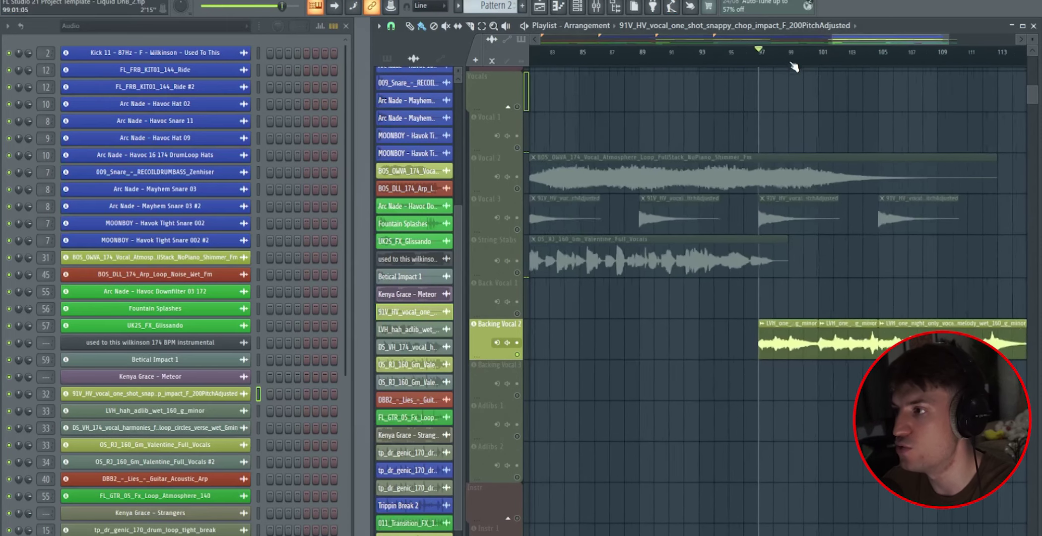
pyautogui.scroll(2, 867, 51)
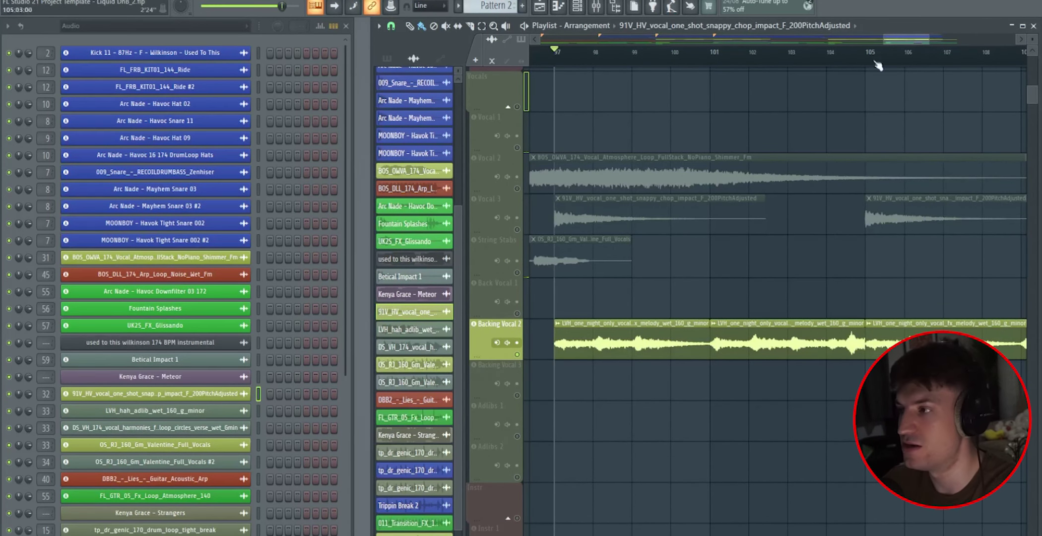
pyautogui.scroll(-1, 925, 39)
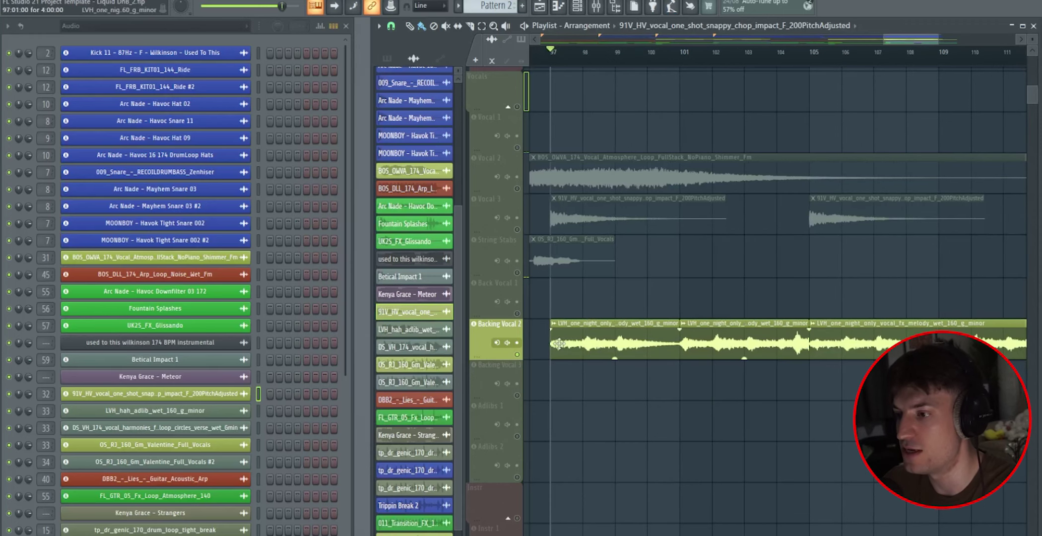
pyautogui.press('space')
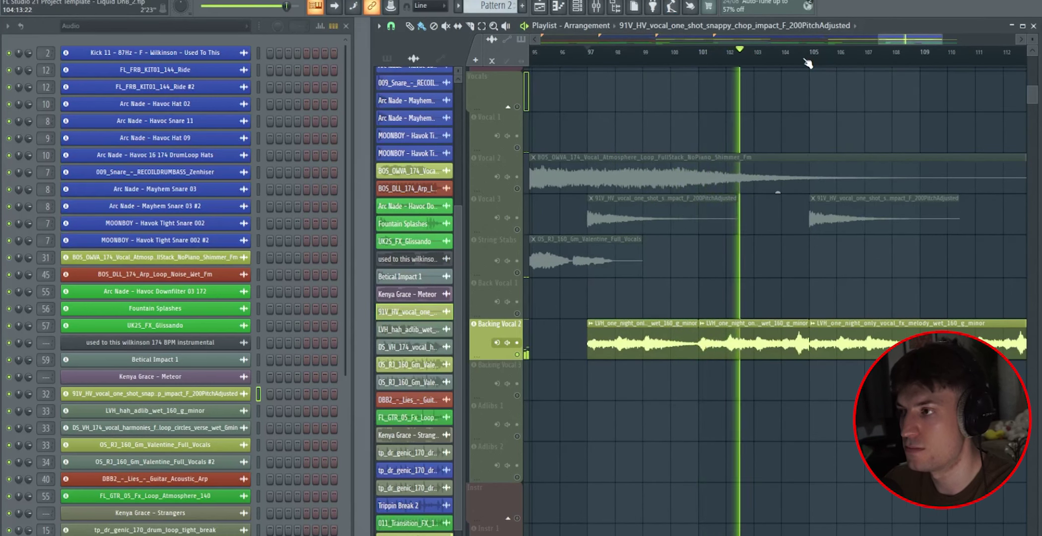
pyautogui.press('space')
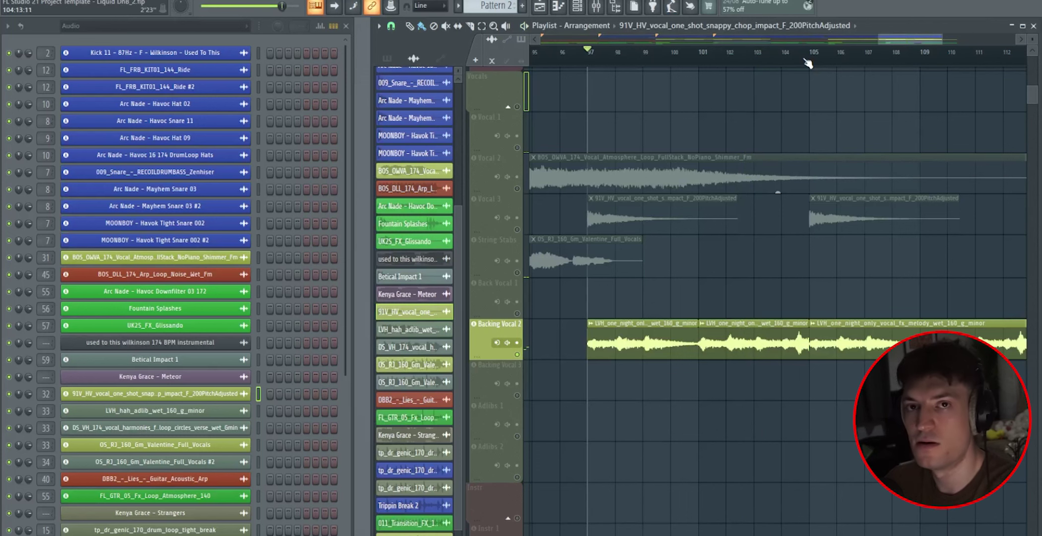
pyautogui.scroll(-10, 808, 63)
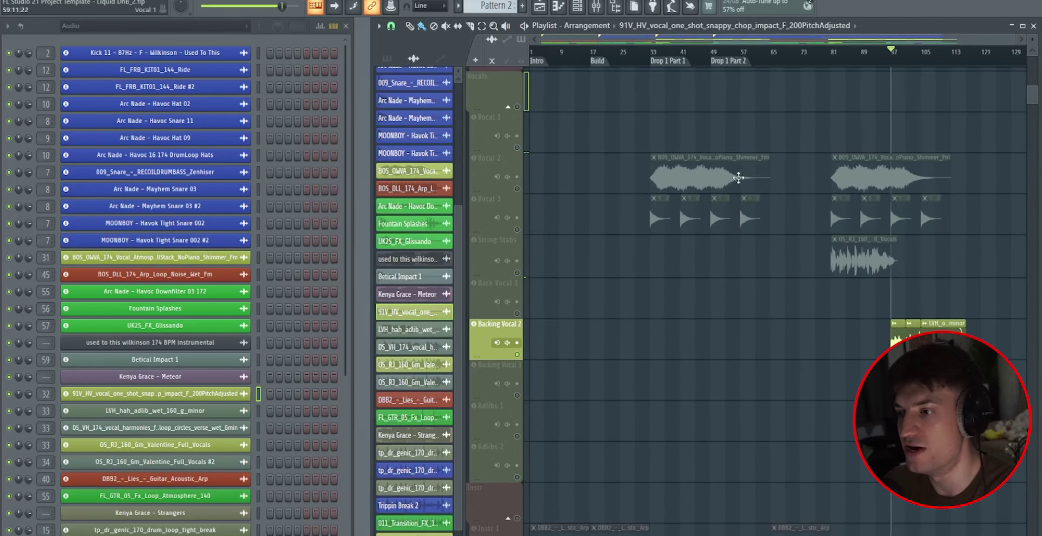
pyautogui.click(517, 354)
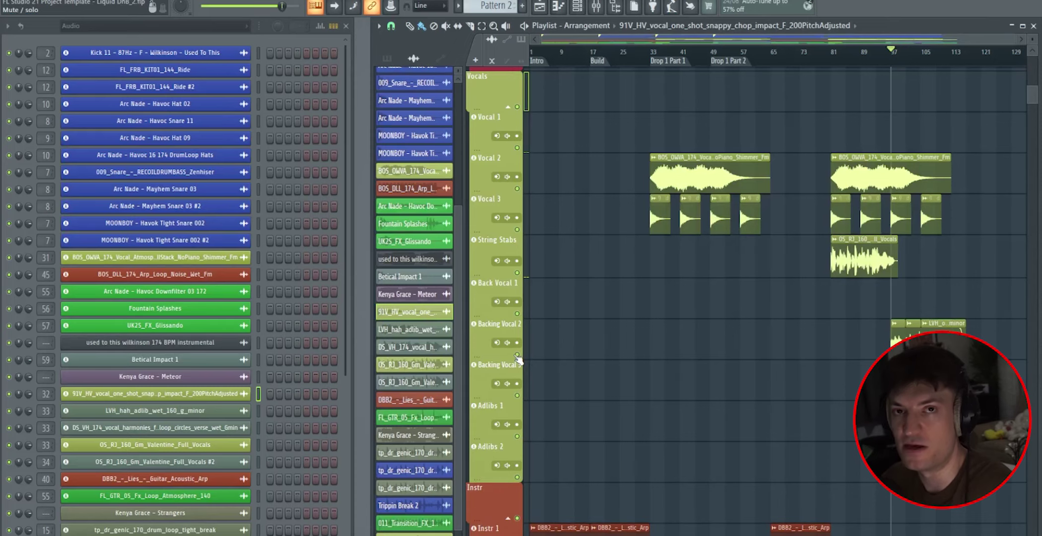
# Collapse the Vocals group and inspect the Fruity Parametric EQ 2 on FX 6
pyautogui.scroll(5, 738, 404)
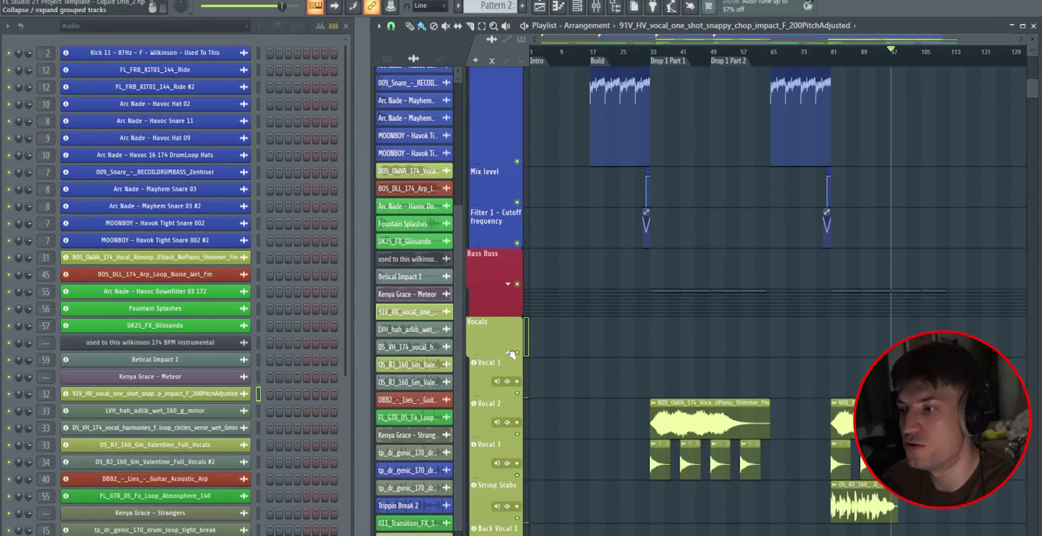
pyautogui.click(511, 353)
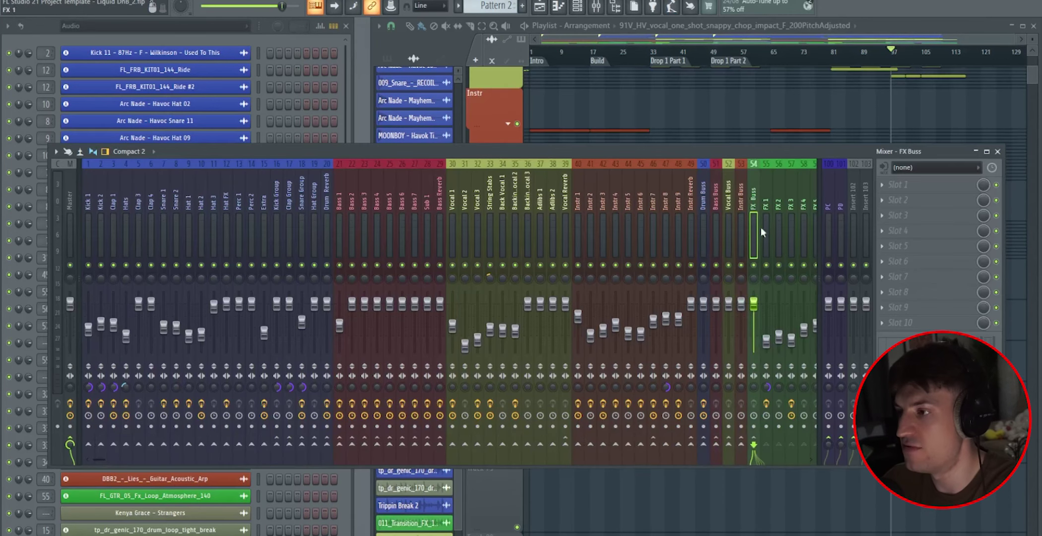
pyautogui.hscroll(3, 801, 228)
pyautogui.click(746, 241)
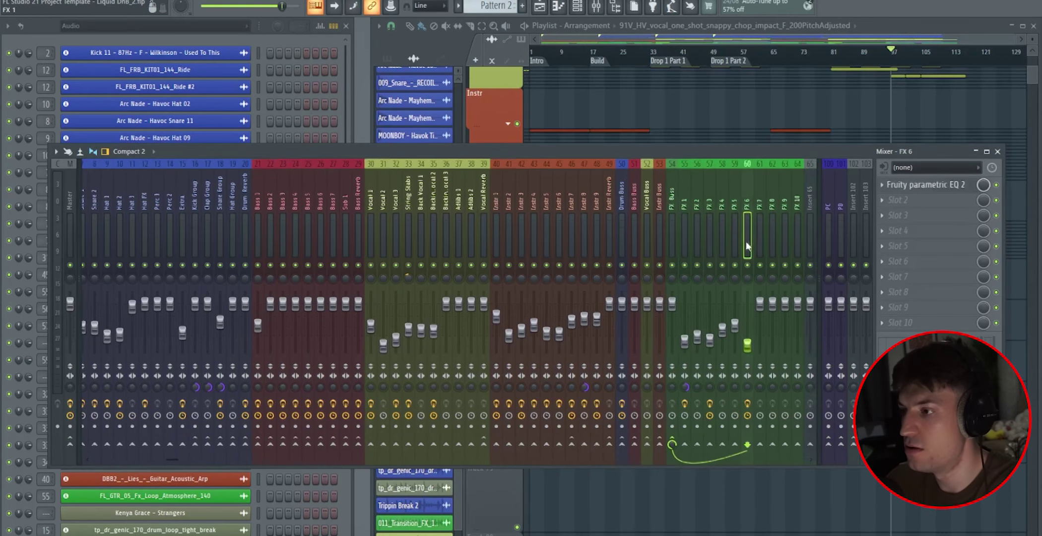
pyautogui.click(916, 188)
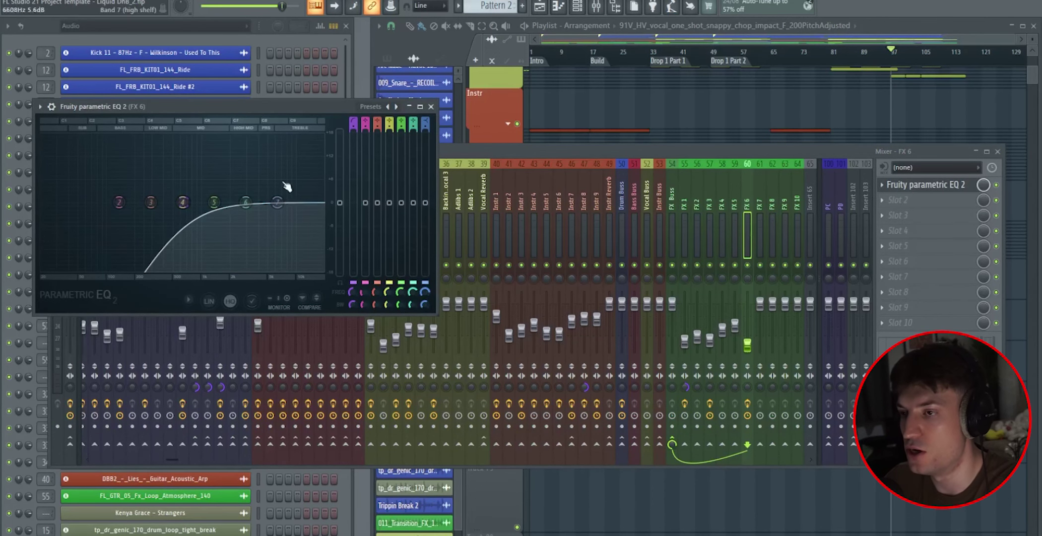
pyautogui.click(431, 107)
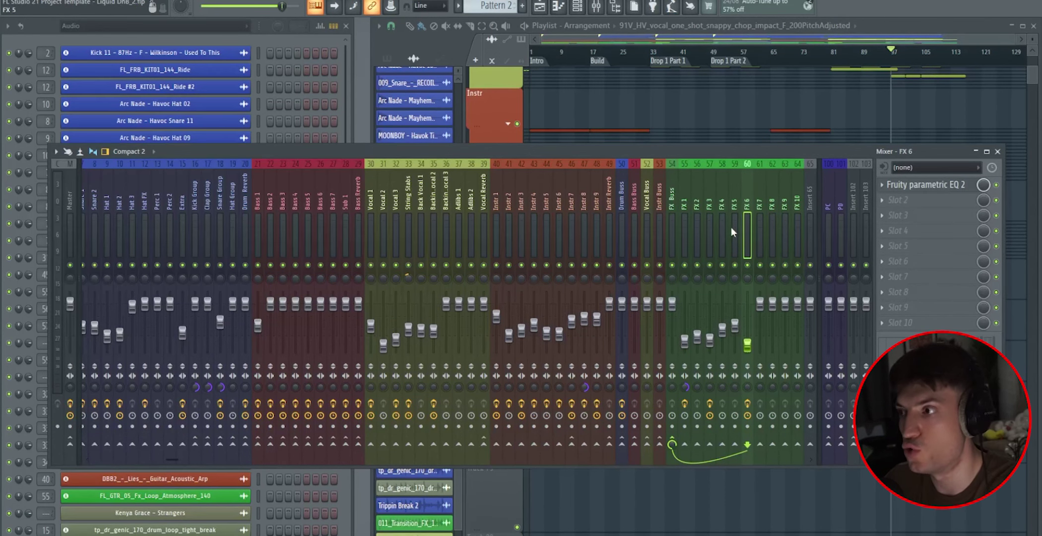
# Browse the FX 5, FX 3, Instr 3 and Instr 7 effects, ending on the Master chain
pyautogui.click(734, 229)
pyautogui.click(710, 234)
pyautogui.click(686, 239)
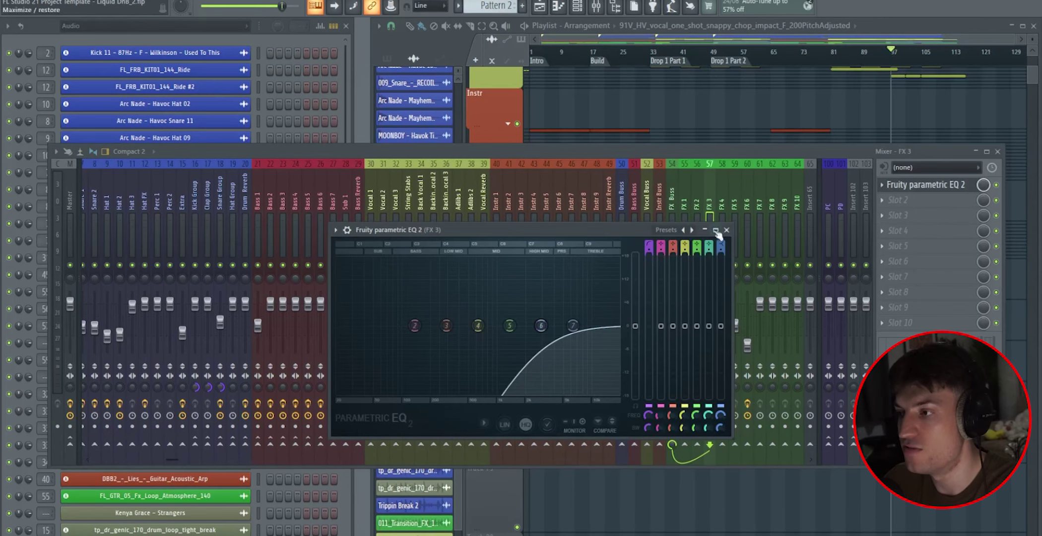
pyautogui.click(726, 230)
pyautogui.click(408, 229)
pyautogui.click(495, 228)
pyautogui.click(521, 228)
pyautogui.click(572, 225)
pyautogui.click(73, 219)
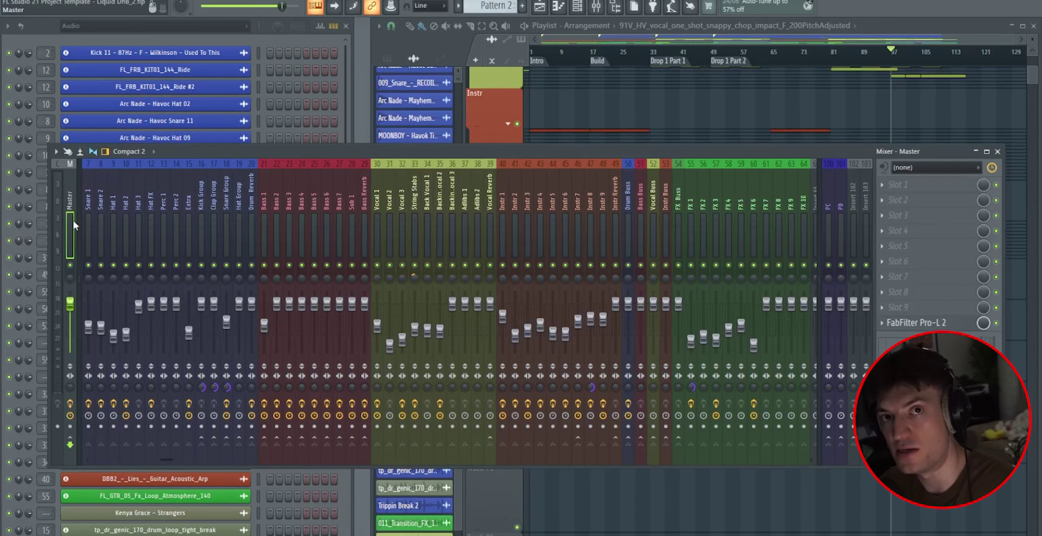
pyautogui.click(939, 324)
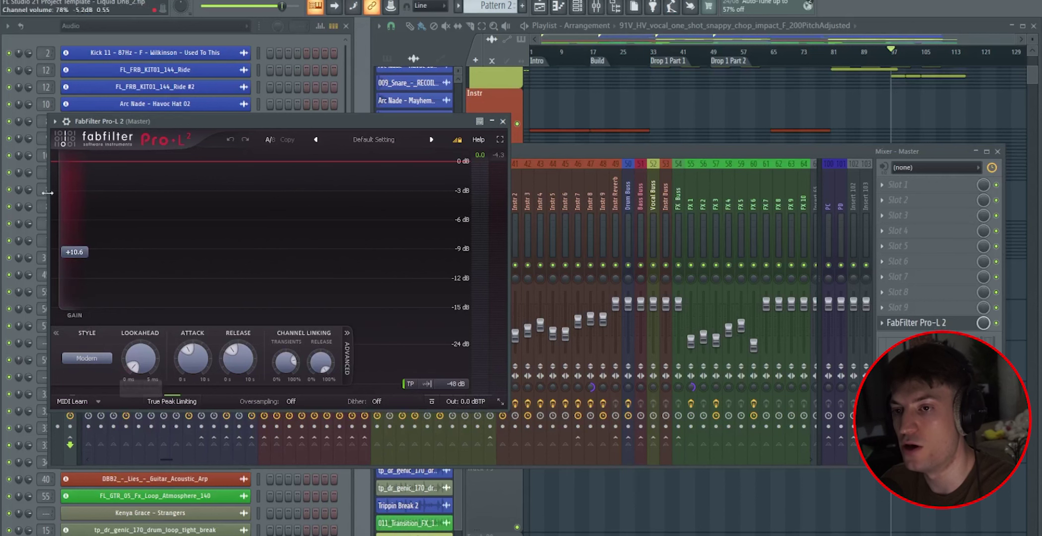
pyautogui.click(503, 121)
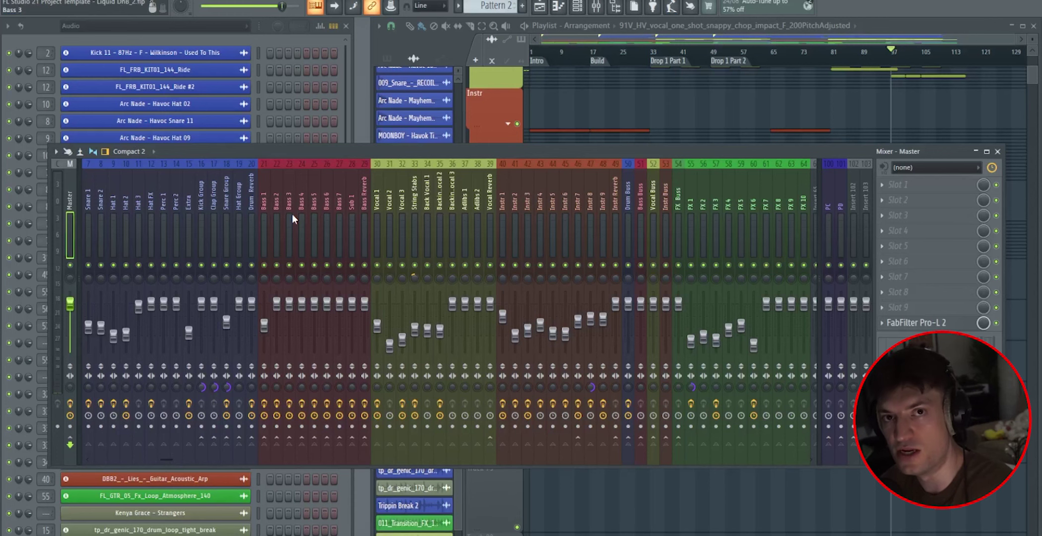
# Close the mixer, shorten the Automation Buss track, and play the arrangement from bar 1
pyautogui.click(999, 152)
pyautogui.scroll(5, 747, 305)
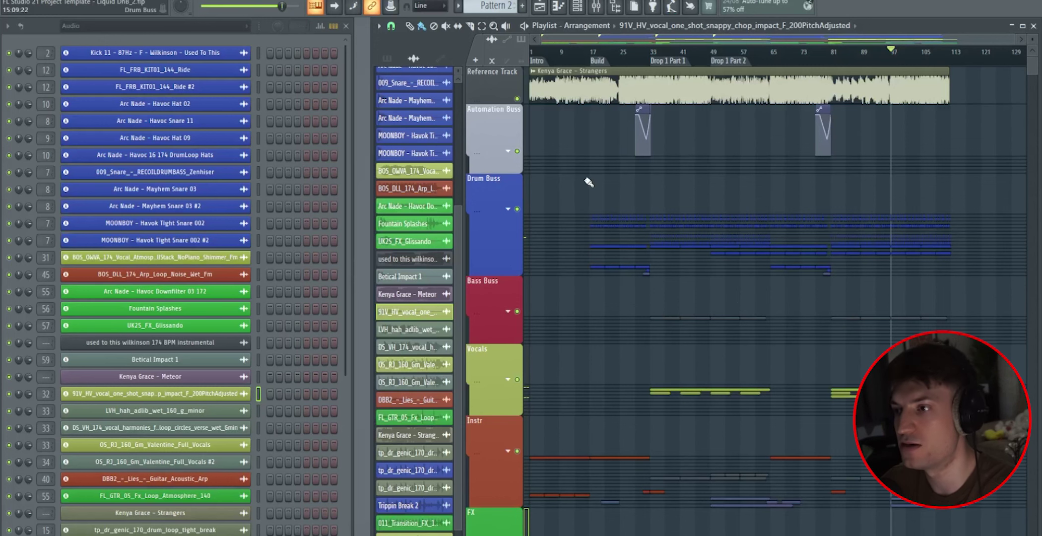
pyautogui.moveTo(484, 152); pyautogui.dragTo(484, 133)
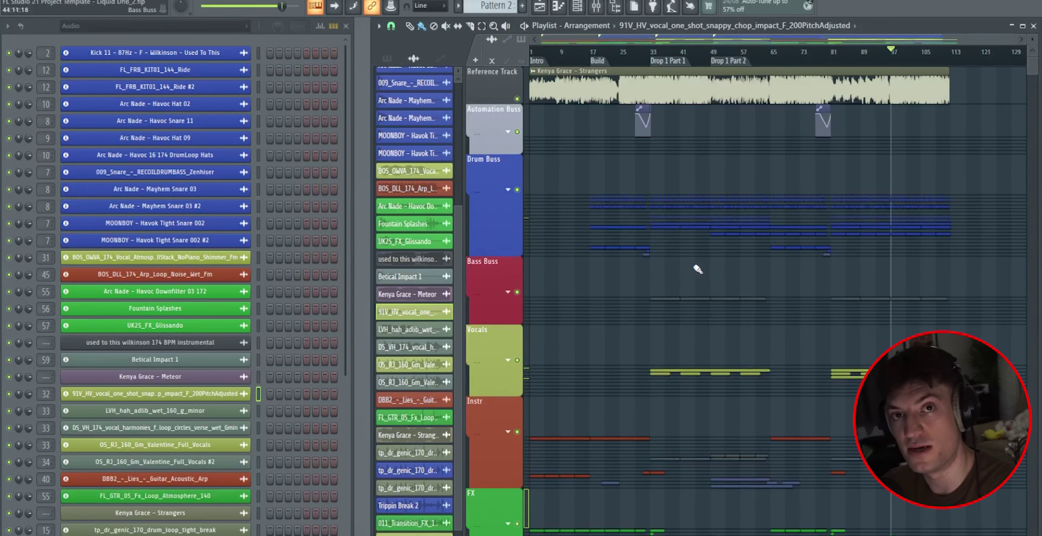
pyautogui.scroll(-2, 629, 164)
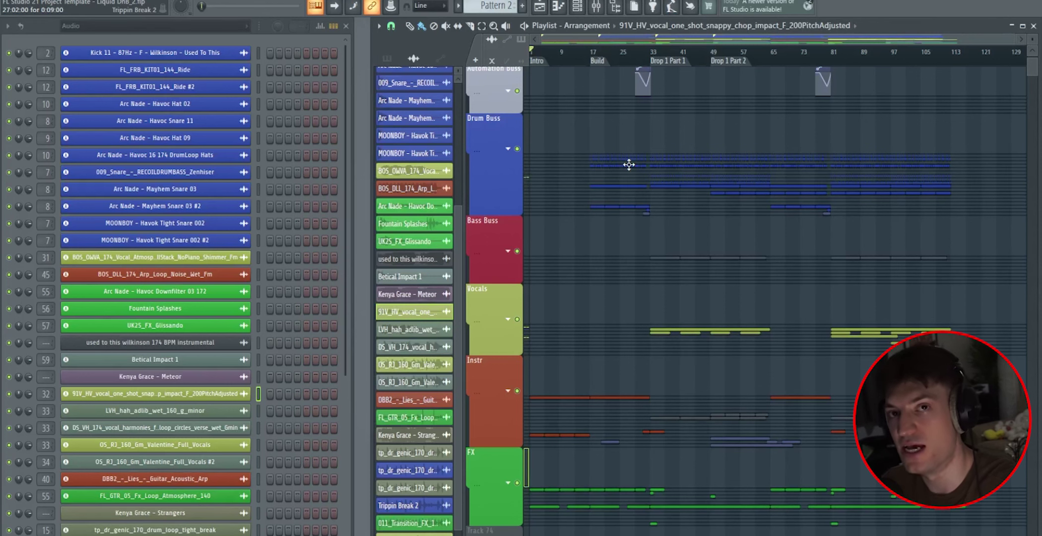
pyautogui.scroll(2, 629, 164)
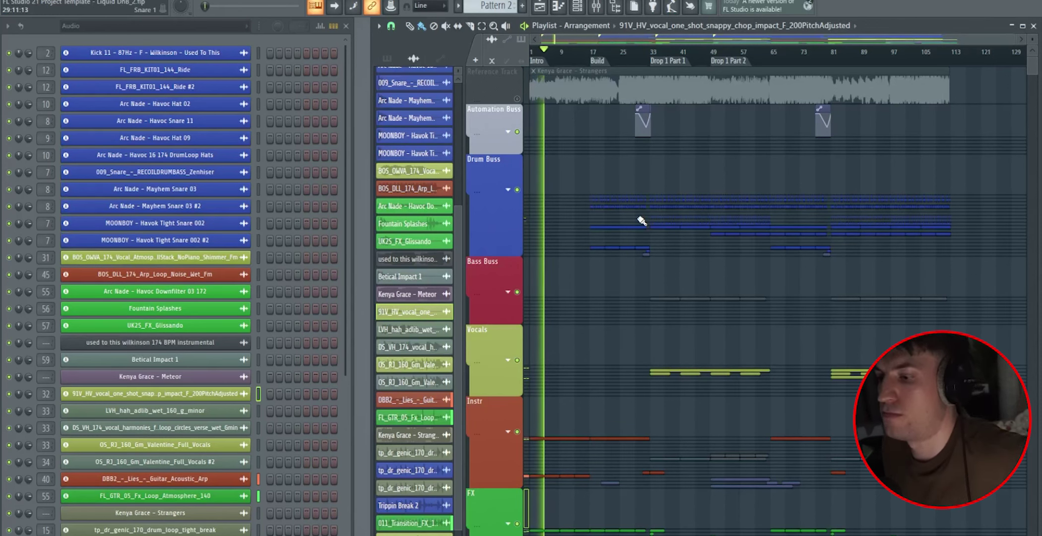
# Expand the Instr group while the arrangement plays
pyautogui.scroll(-3, 513, 318)
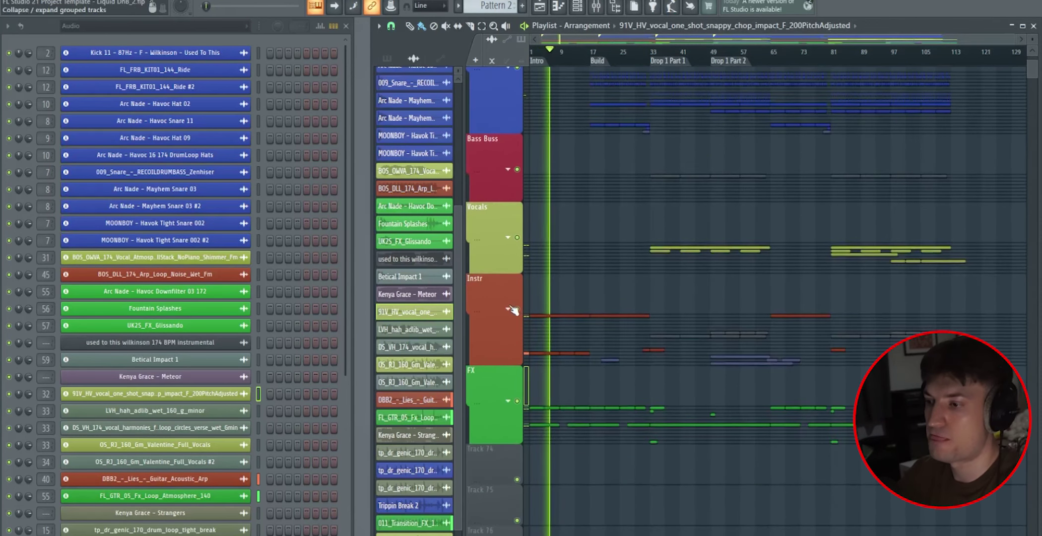
pyautogui.click(511, 309)
pyautogui.scroll(-2, 535, 318)
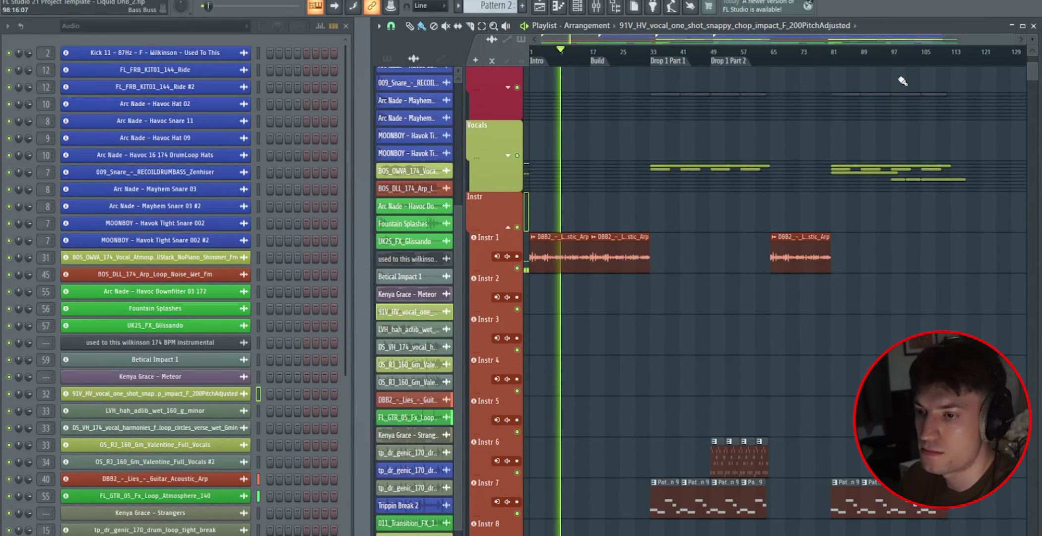
pyautogui.moveTo(1012, 40); pyautogui.dragTo(707, 110)
pyautogui.scroll(2, 761, 212)
pyautogui.scroll(3, 759, 211)
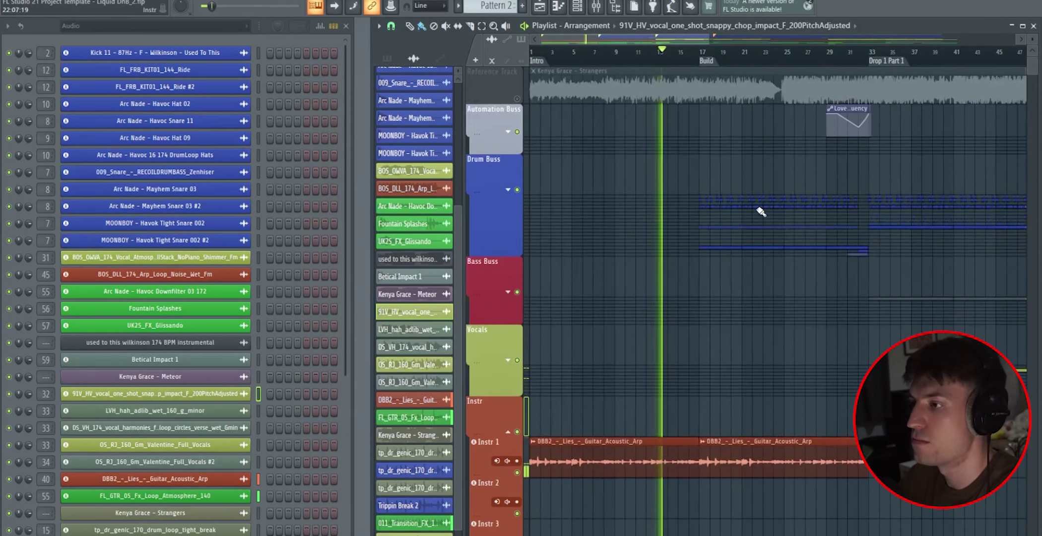
# Expand the Drum Buss group and scroll the Playlist along with playback
pyautogui.click(508, 190)
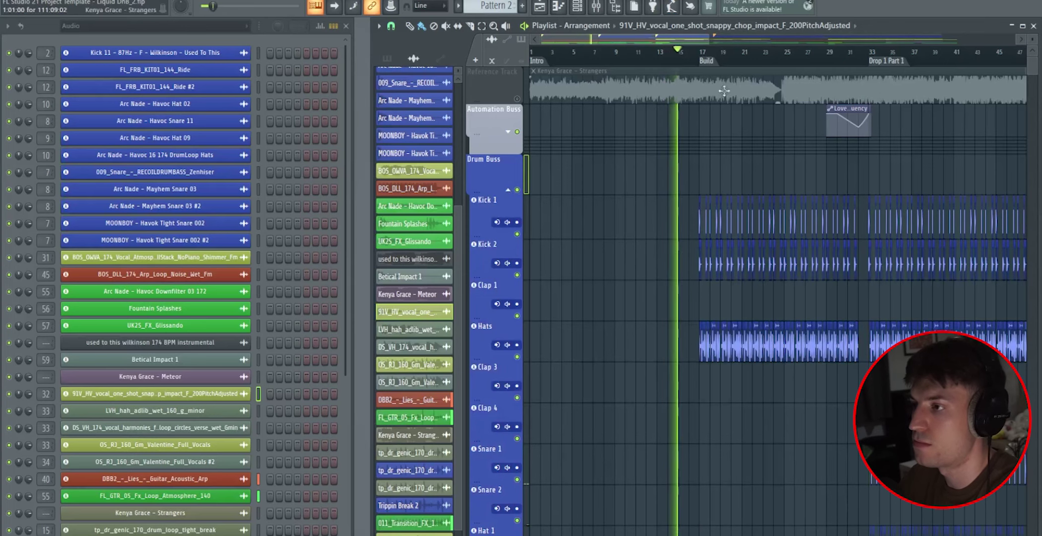
pyautogui.scroll(6, 725, 72)
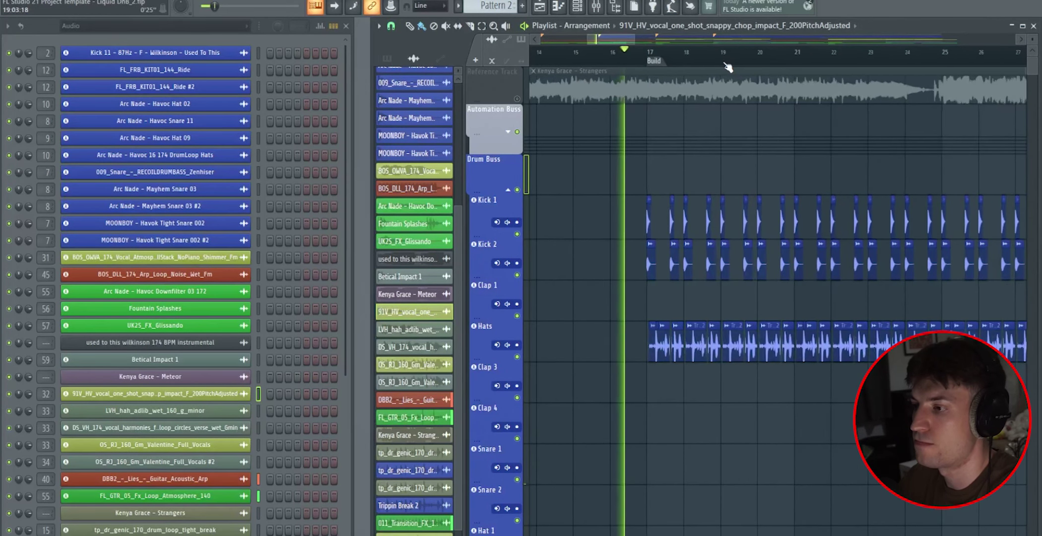
pyautogui.moveTo(634, 42); pyautogui.dragTo(657, 42)
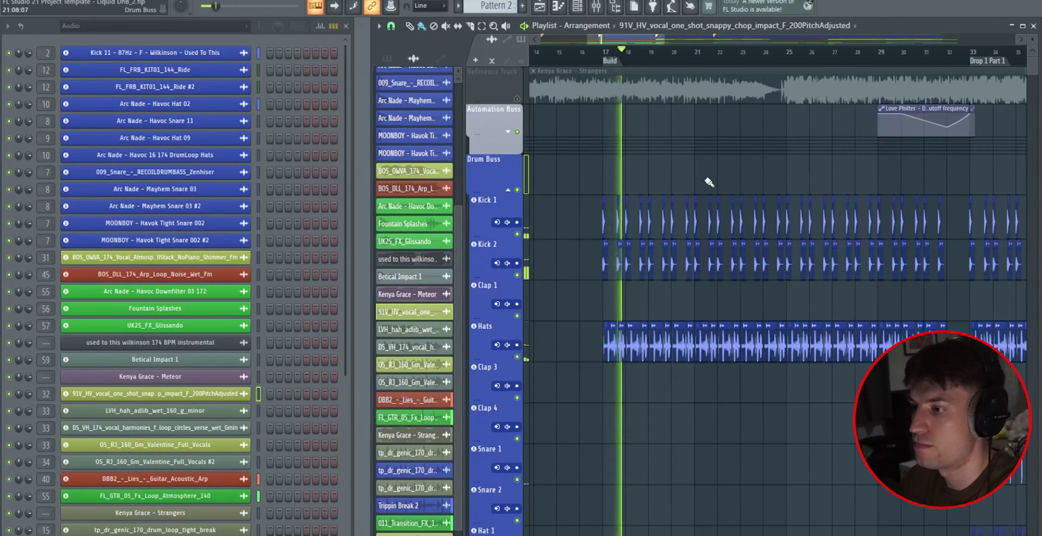
pyautogui.scroll(-3, 709, 182)
pyautogui.scroll(2, 709, 181)
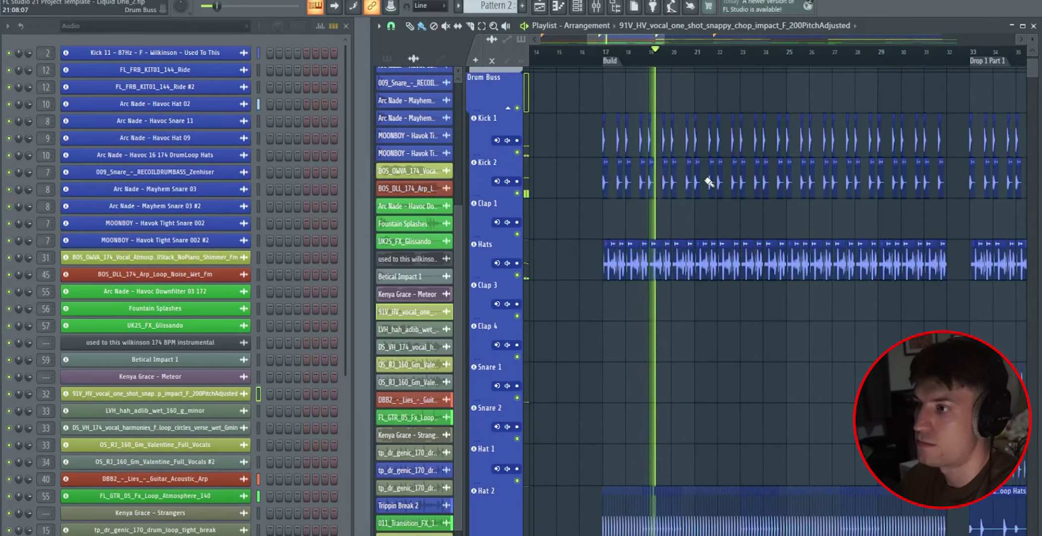
pyautogui.scroll(-10, 710, 182)
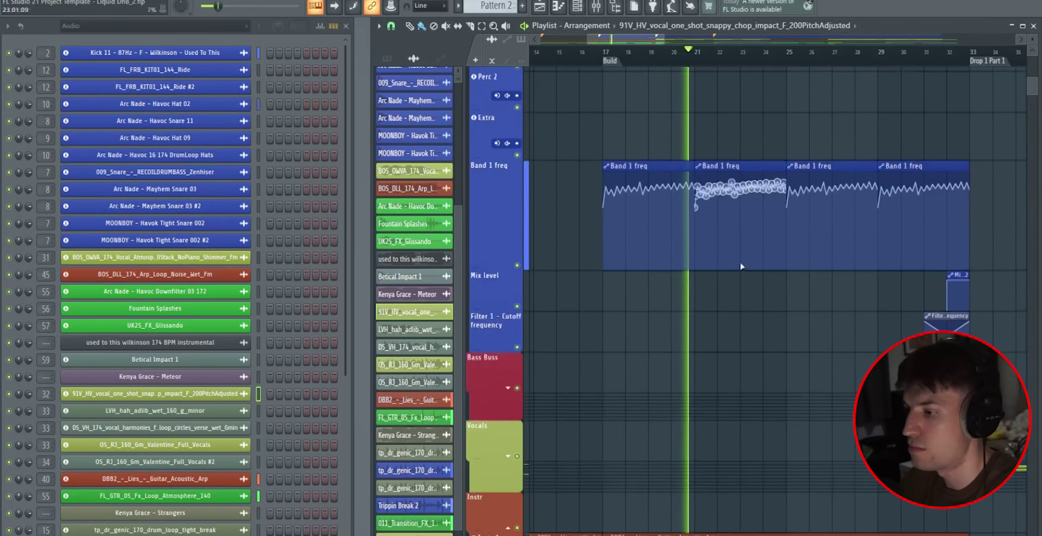
pyautogui.scroll(-8, 676, 293)
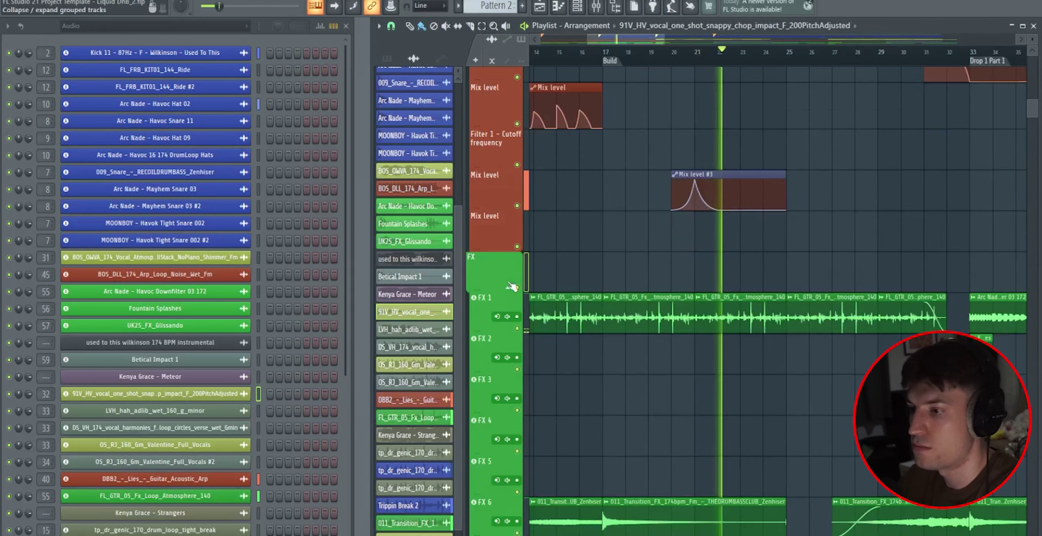
pyautogui.scroll(-2, 774, 361)
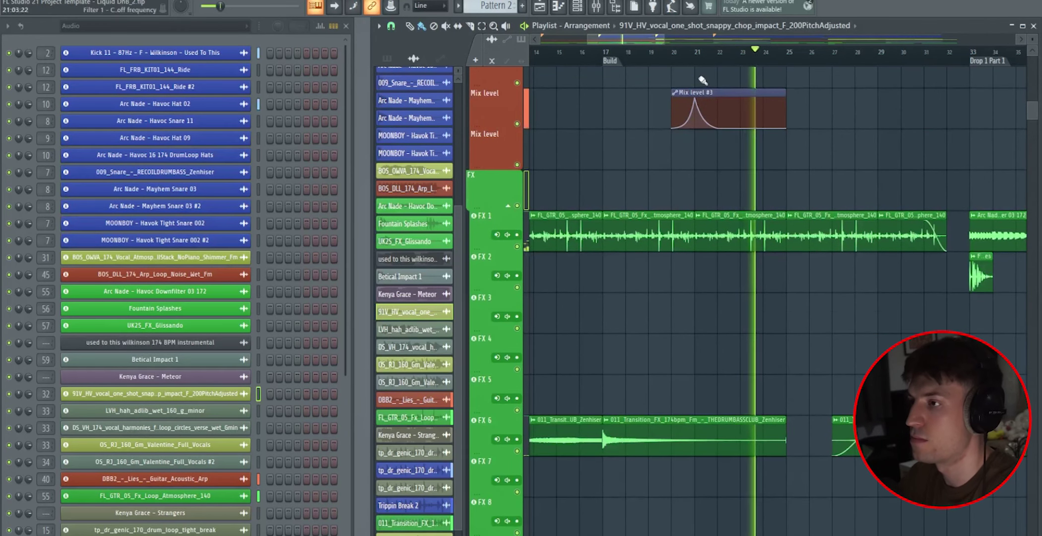
pyautogui.moveTo(661, 42); pyautogui.dragTo(716, 39)
pyautogui.scroll(12, 694, 191)
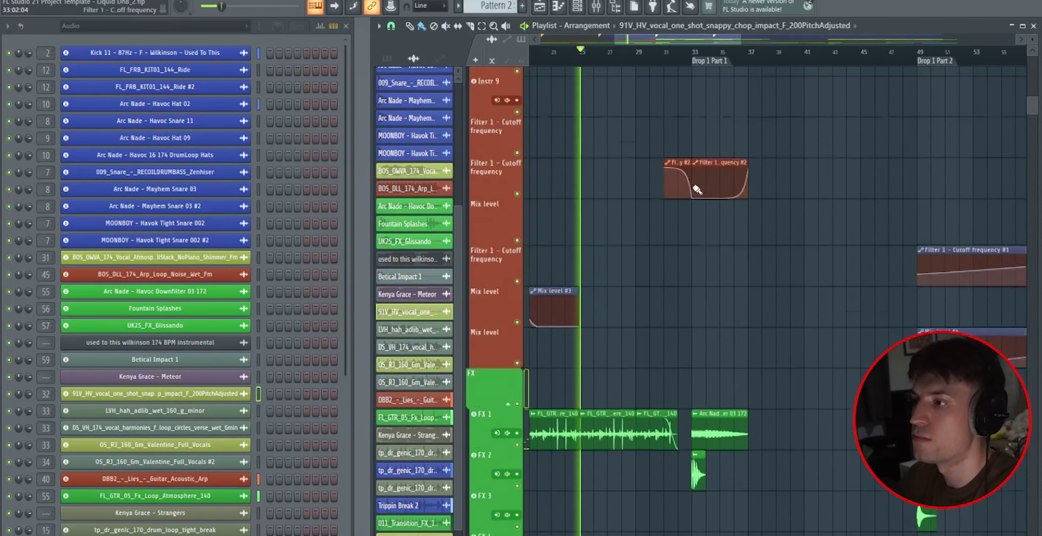
pyautogui.scroll(5, 700, 210)
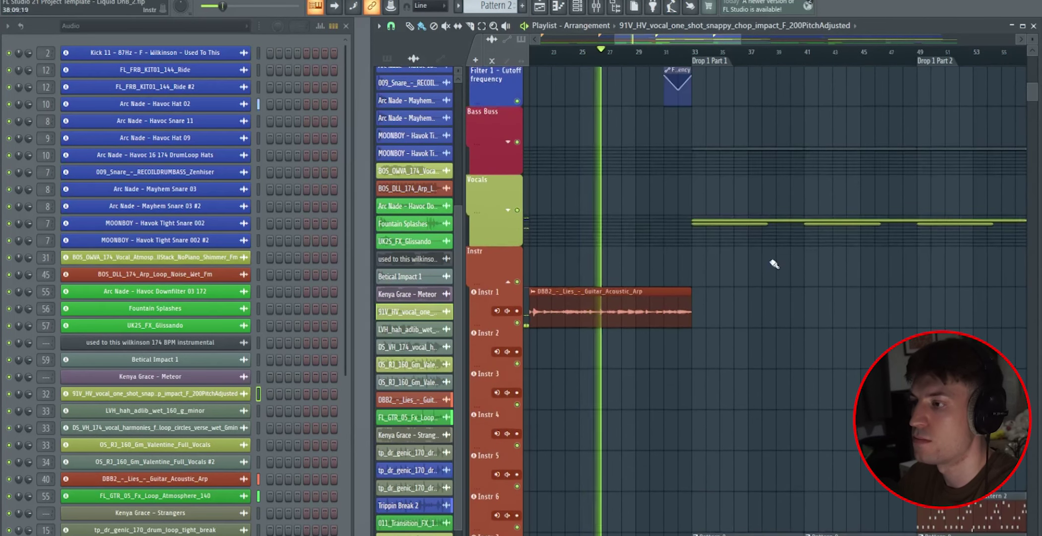
# Expand the Vocals group and the Bass Buss group to show Bass 1–6
pyautogui.click(490, 198)
pyautogui.scroll(3, 692, 271)
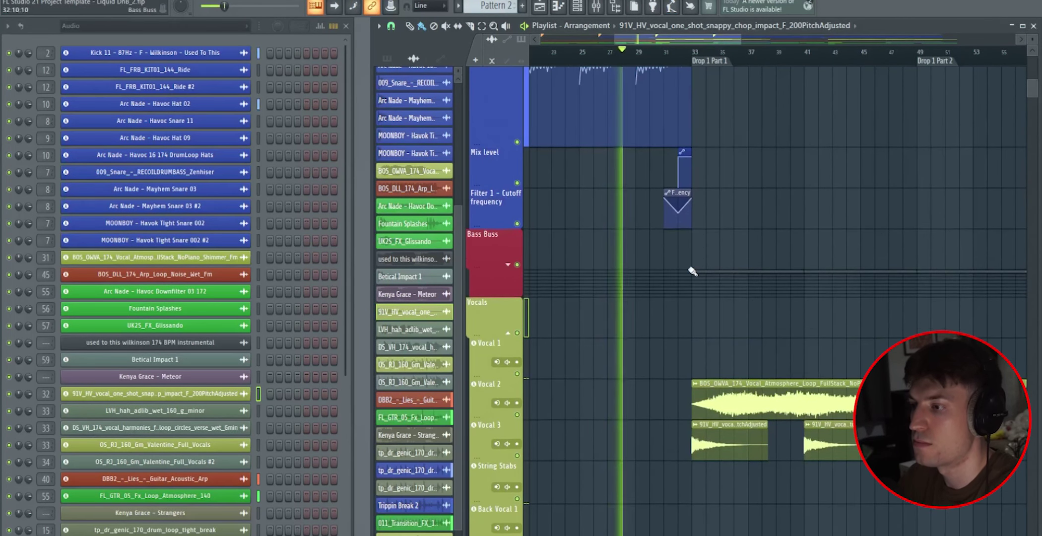
pyautogui.click(515, 267)
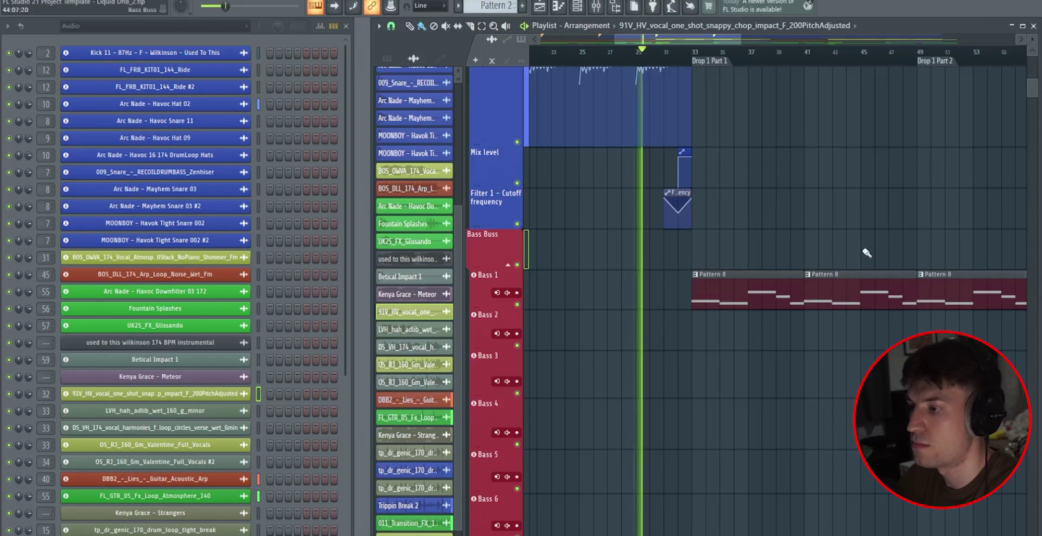
pyautogui.moveTo(670, 33); pyautogui.dragTo(721, 40)
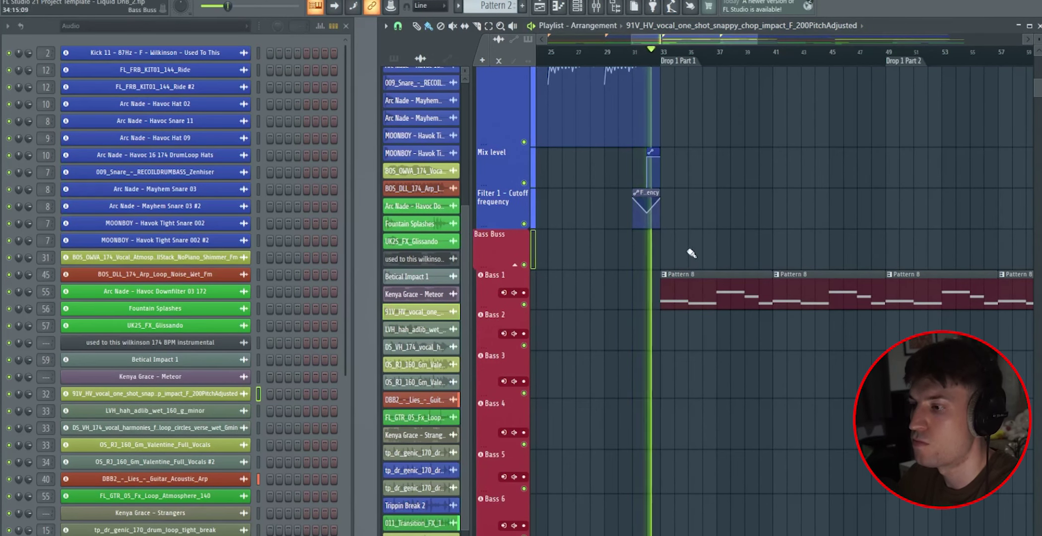
pyautogui.scroll(3, 708, 346)
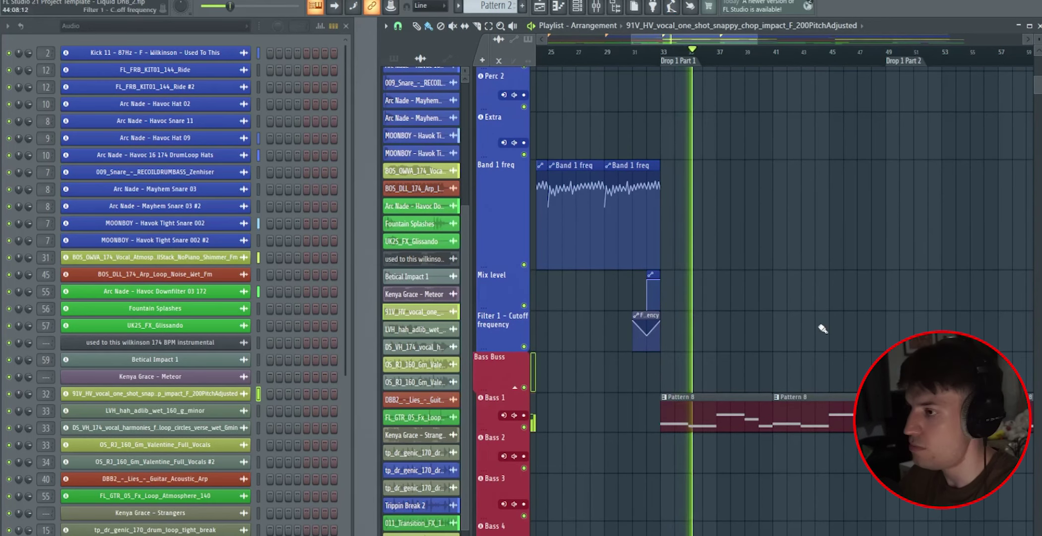
pyautogui.scroll(10, 803, 317)
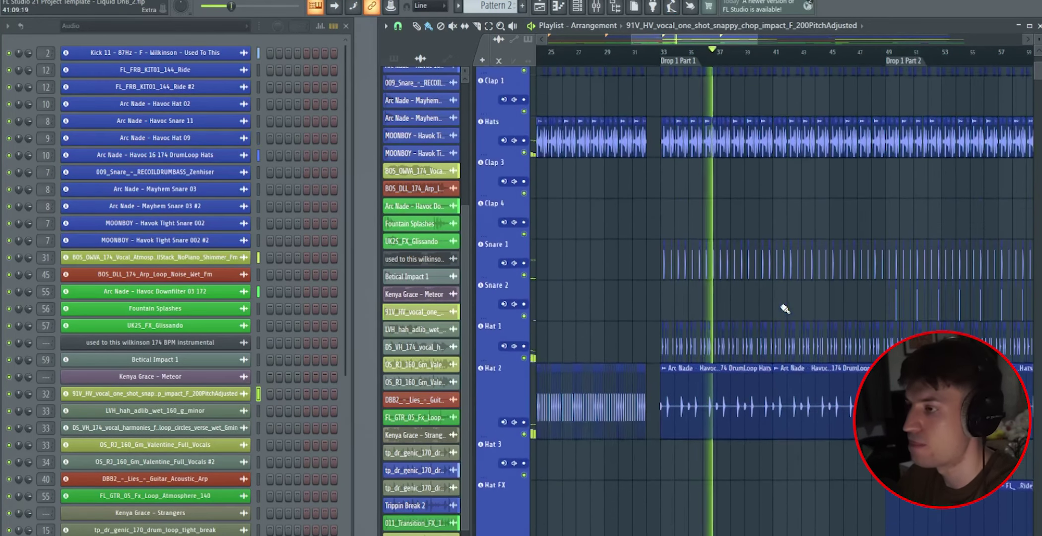
pyautogui.scroll(2, 821, 333)
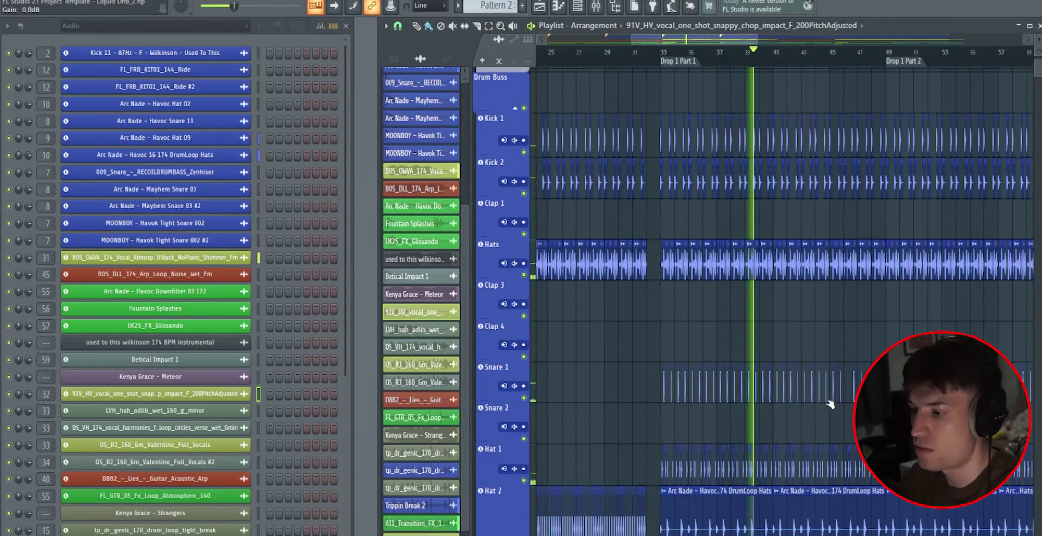
pyautogui.scroll(2, 826, 359)
pyautogui.moveTo(708, 40); pyautogui.dragTo(739, 42)
# Follow the playhead through the expanded tracks into Drop 1 Part 2 near bar 65
pyautogui.scroll(-3, 736, 213)
pyautogui.scroll(-3, 763, 282)
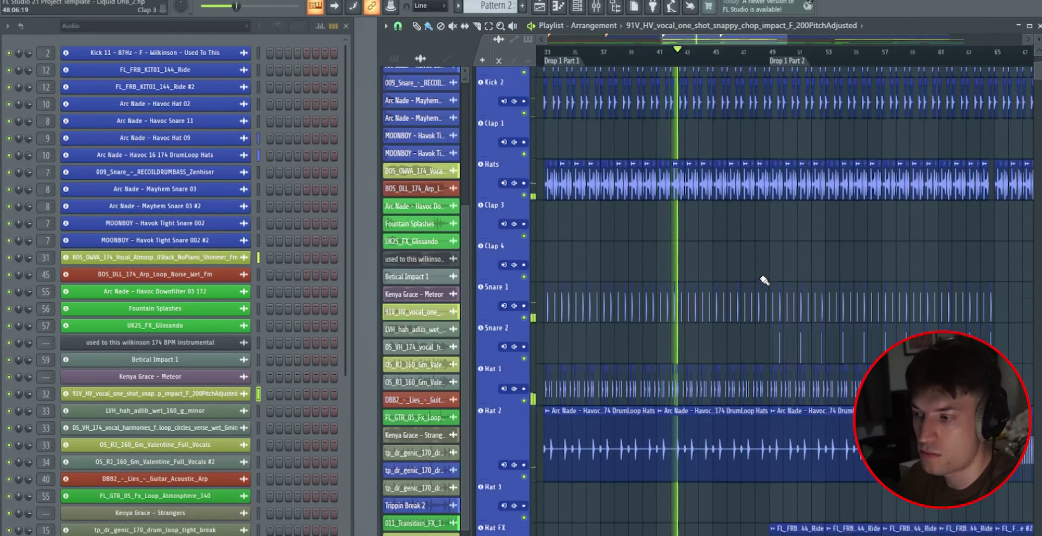
pyautogui.scroll(-15, 764, 280)
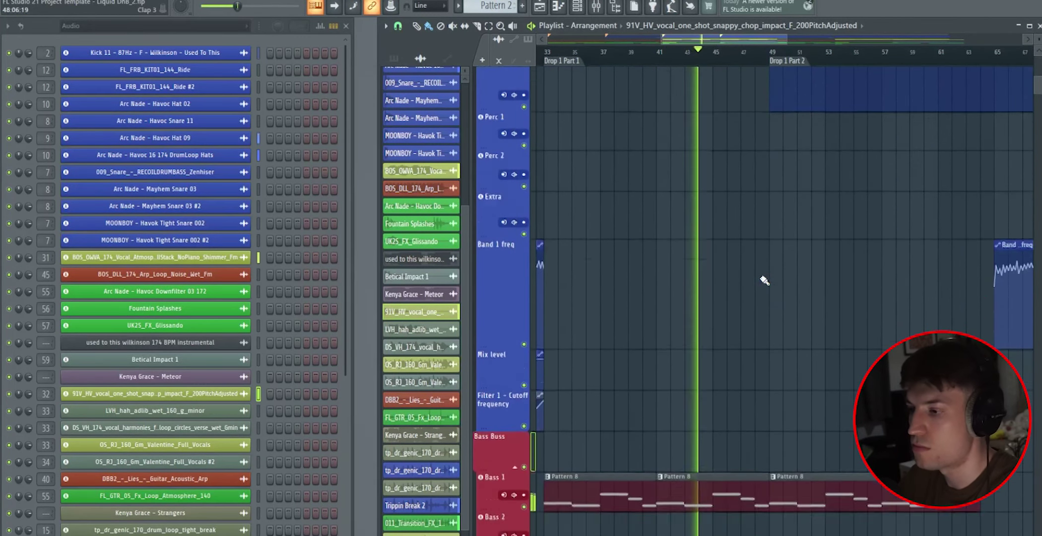
pyautogui.scroll(-20, 764, 281)
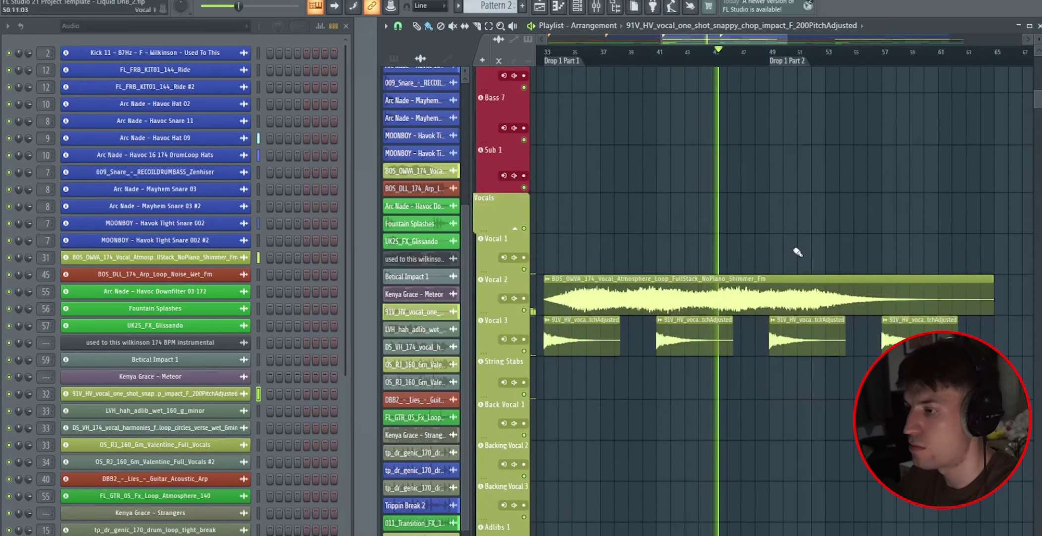
pyautogui.scroll(-10, 812, 299)
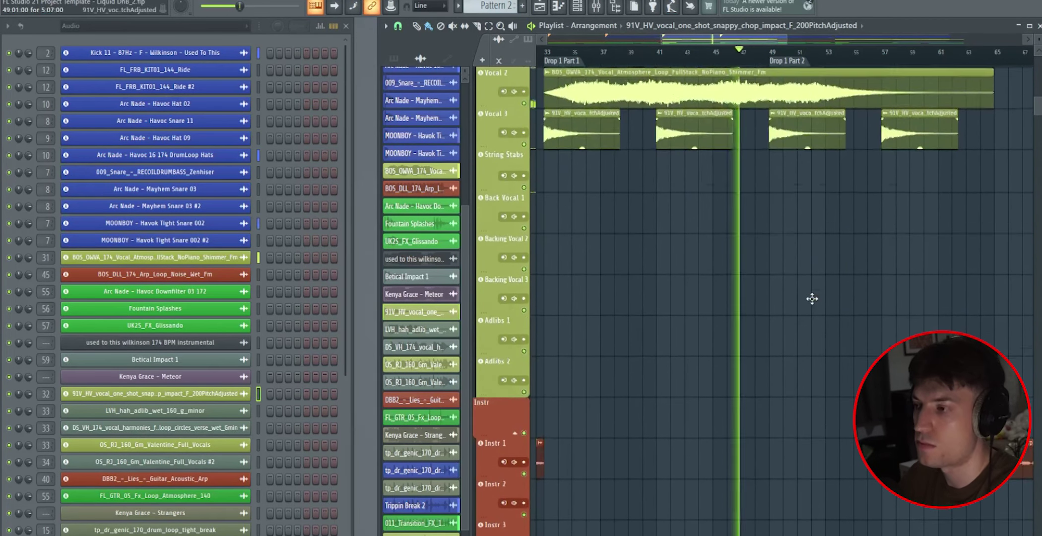
pyautogui.scroll(-14, 812, 298)
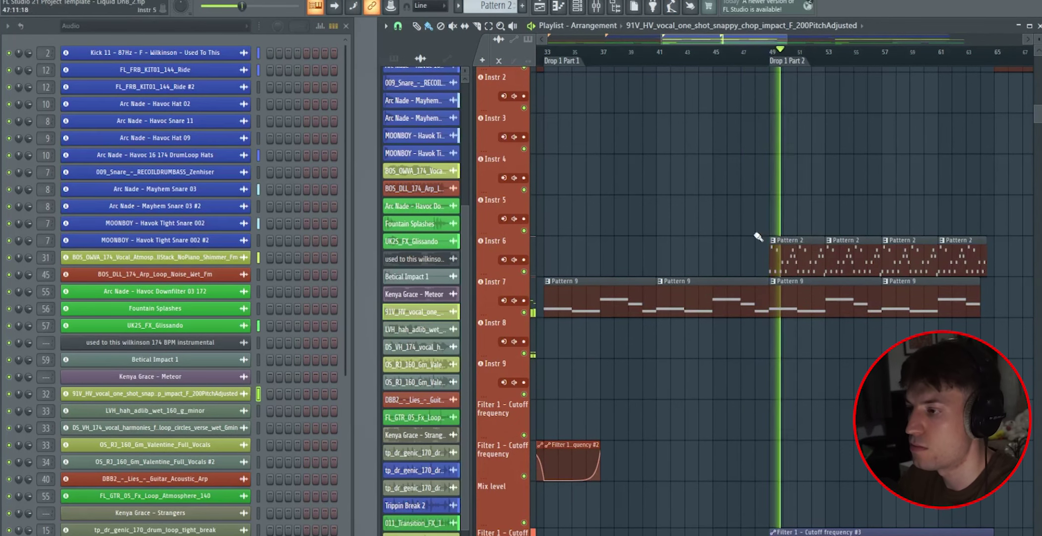
pyautogui.scroll(-18, 814, 213)
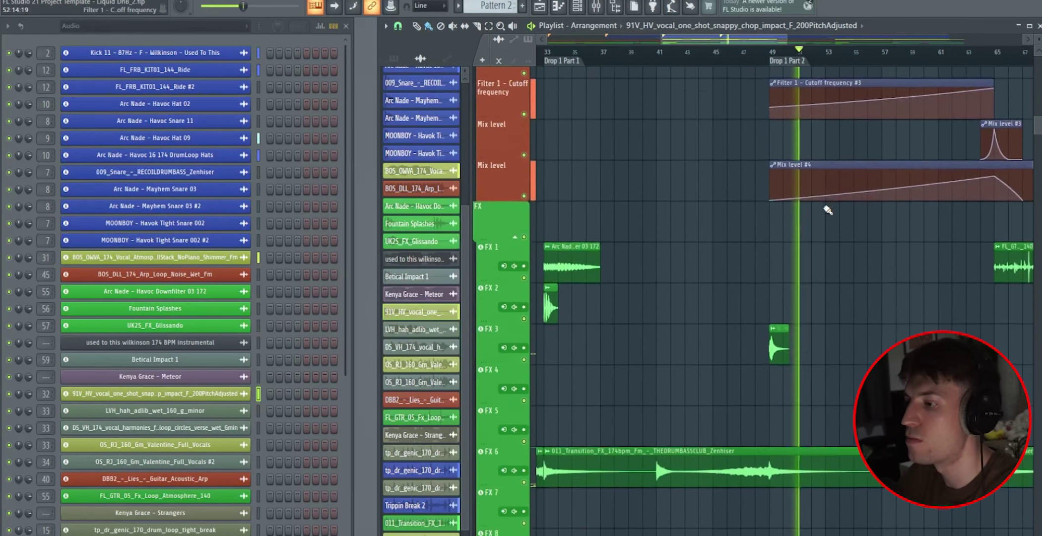
pyautogui.scroll(-8, 827, 210)
pyautogui.scroll(-20, 868, 238)
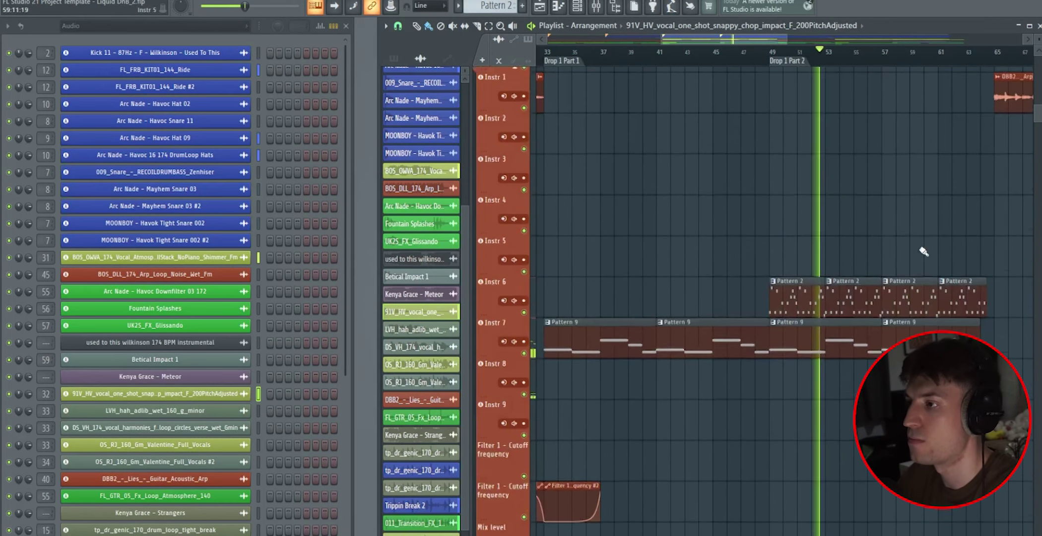
pyautogui.scroll(20, 863, 271)
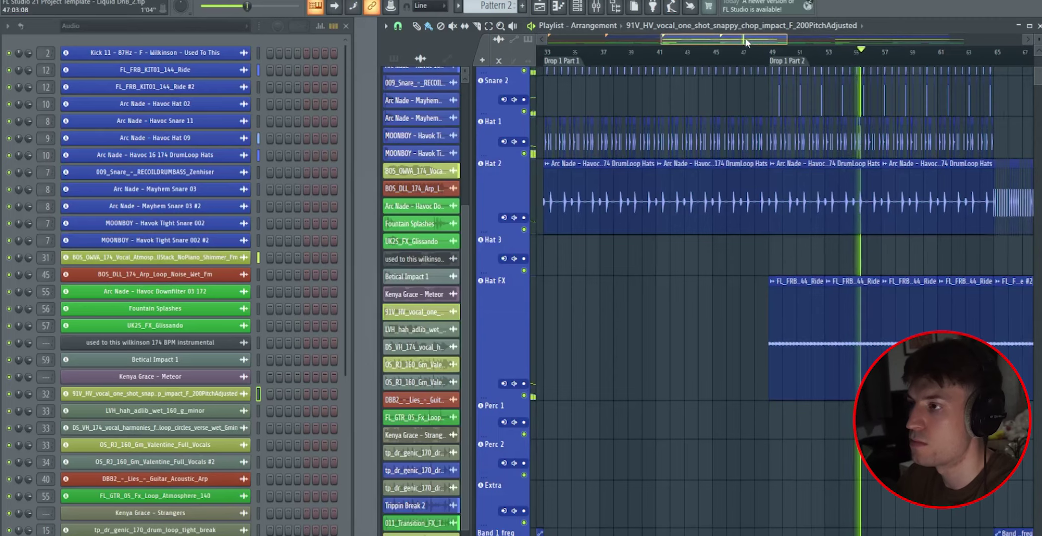
pyautogui.hscroll(5, 839, 270)
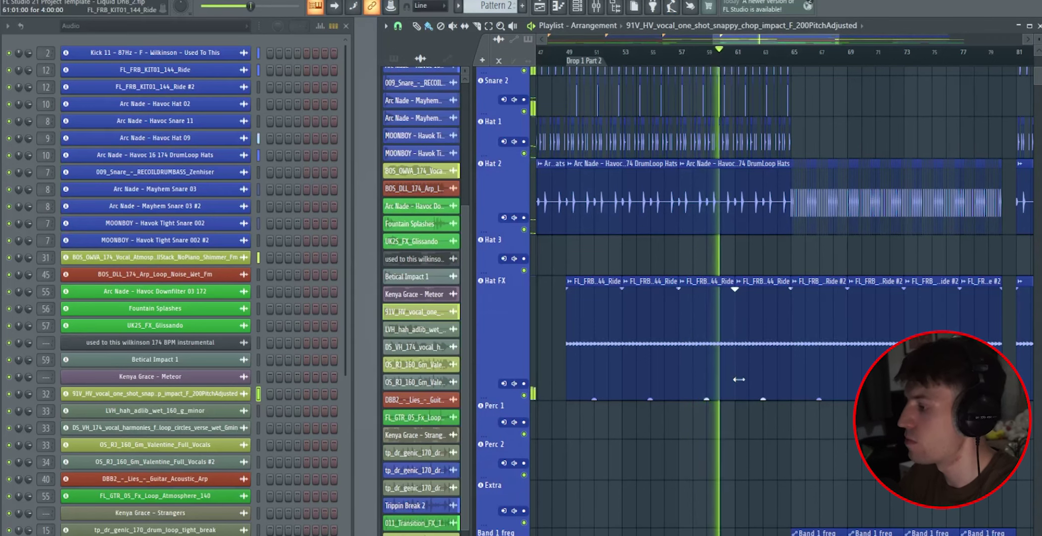
pyautogui.scroll(8, 715, 230)
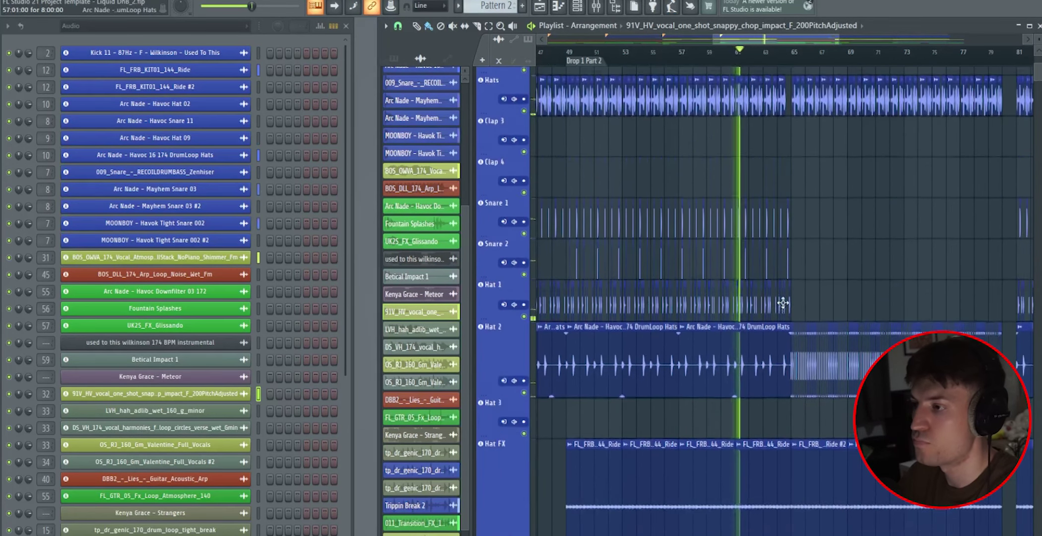
pyautogui.scroll(-4, 783, 302)
pyautogui.scroll(4, 788, 297)
pyautogui.scroll(-3, 789, 298)
pyautogui.scroll(-10, 790, 299)
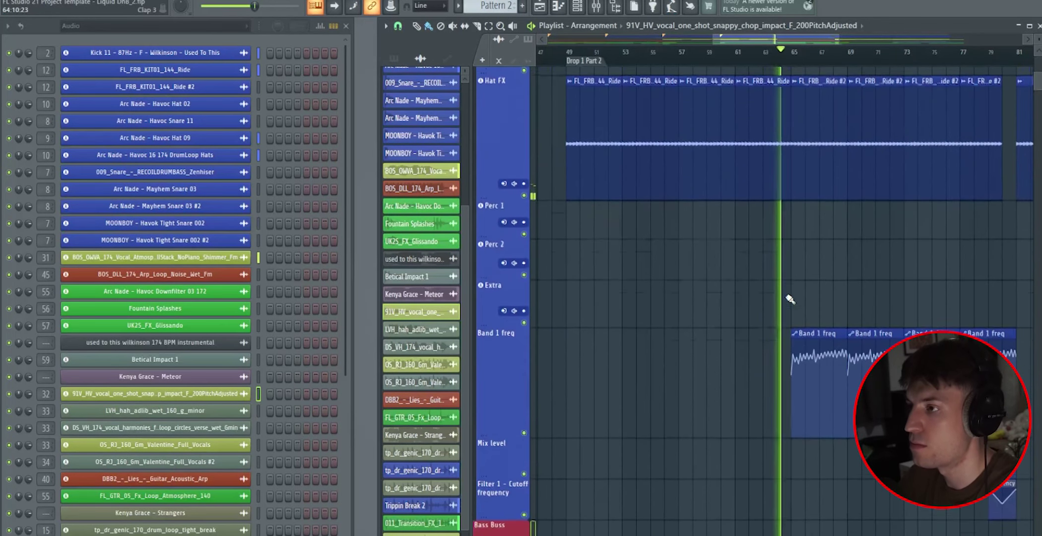
pyautogui.scroll(4, 908, 297)
pyautogui.scroll(6, 895, 287)
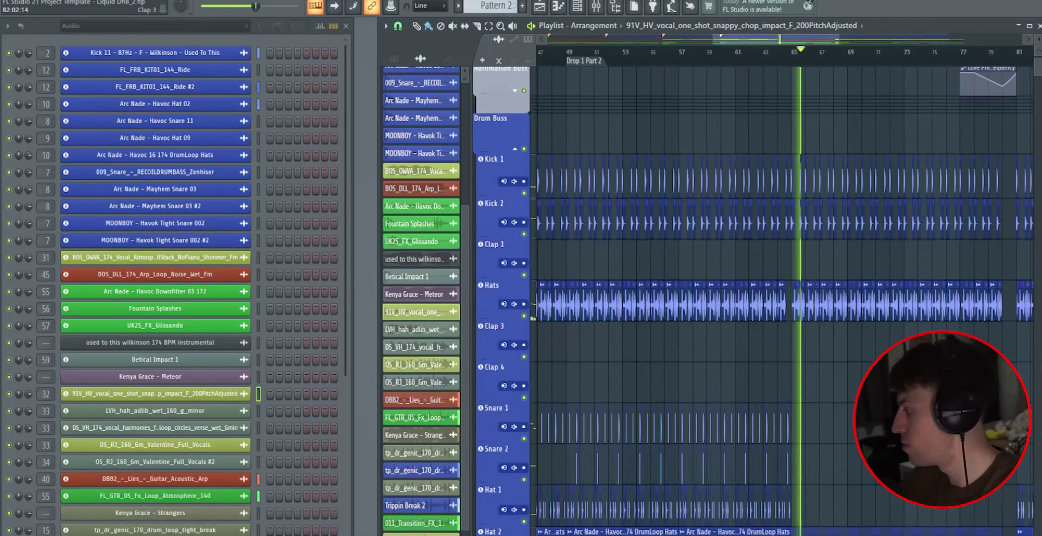